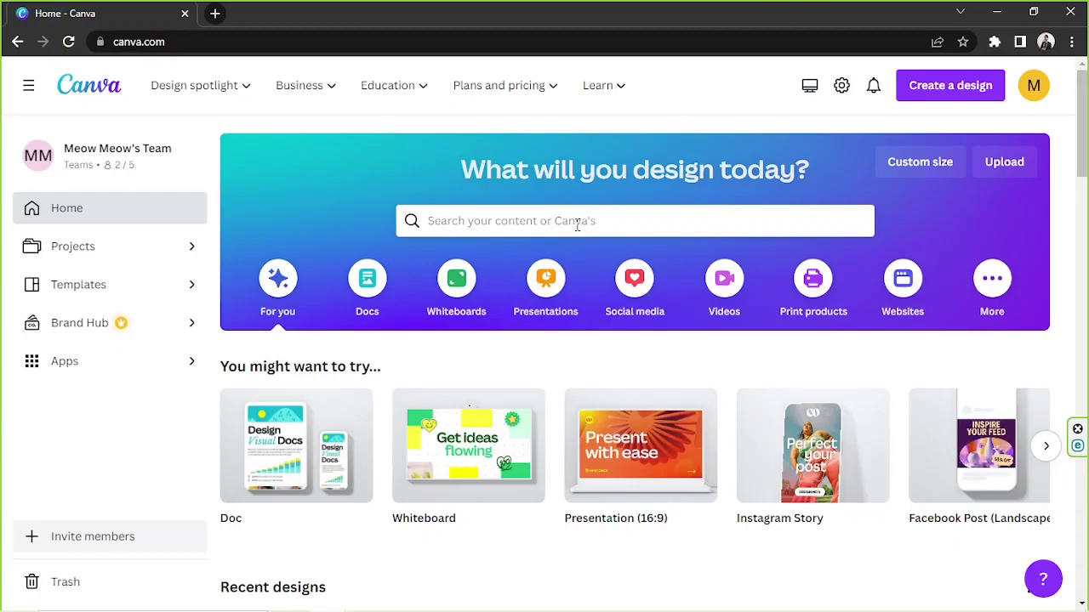
Search Canva for 'logo' and browse the full list of logo template results
click(577, 225)
text(logo)
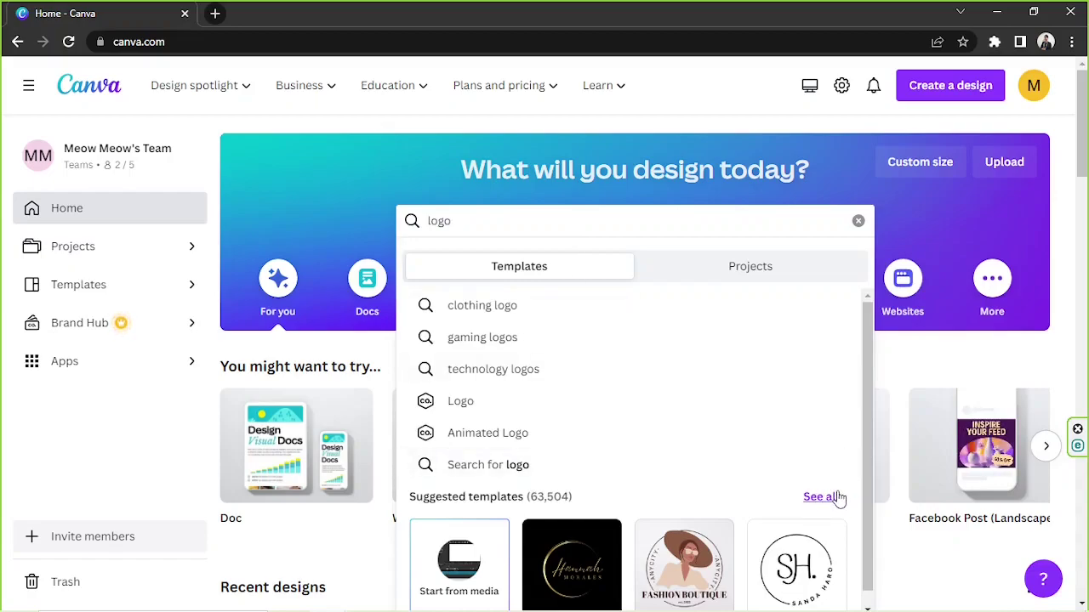
click(821, 496)
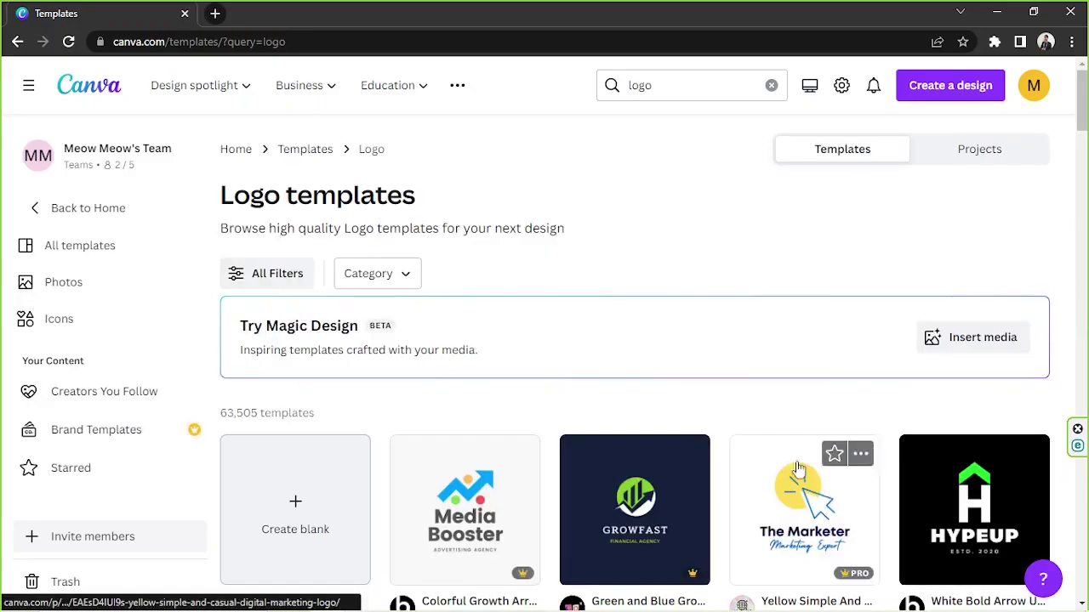
scroll(832, 495, down, 2)
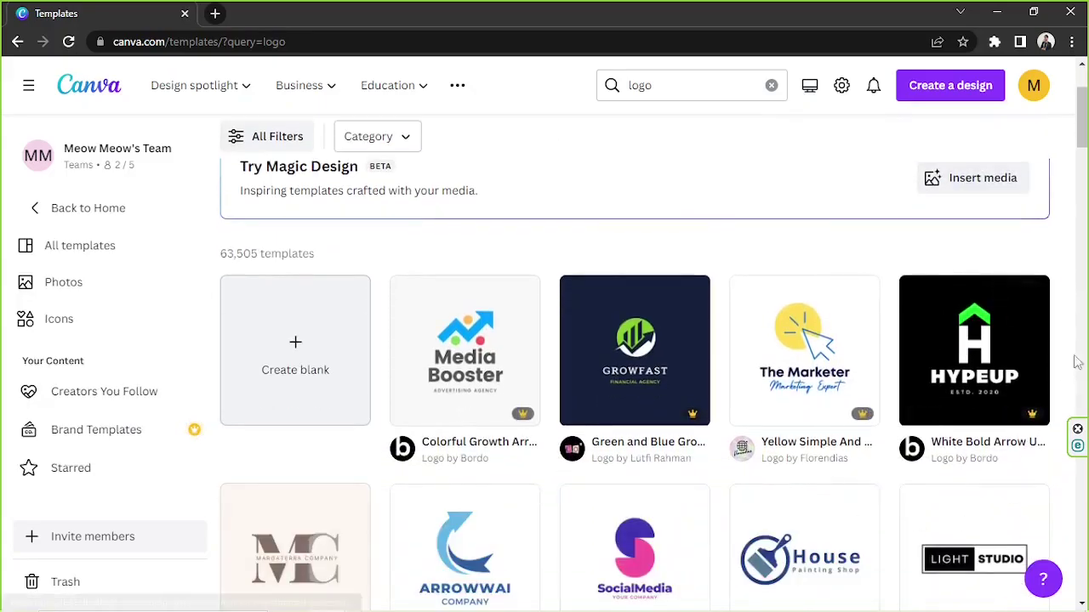
scroll(1060, 312, down, 2)
scroll(1061, 315, down, 2)
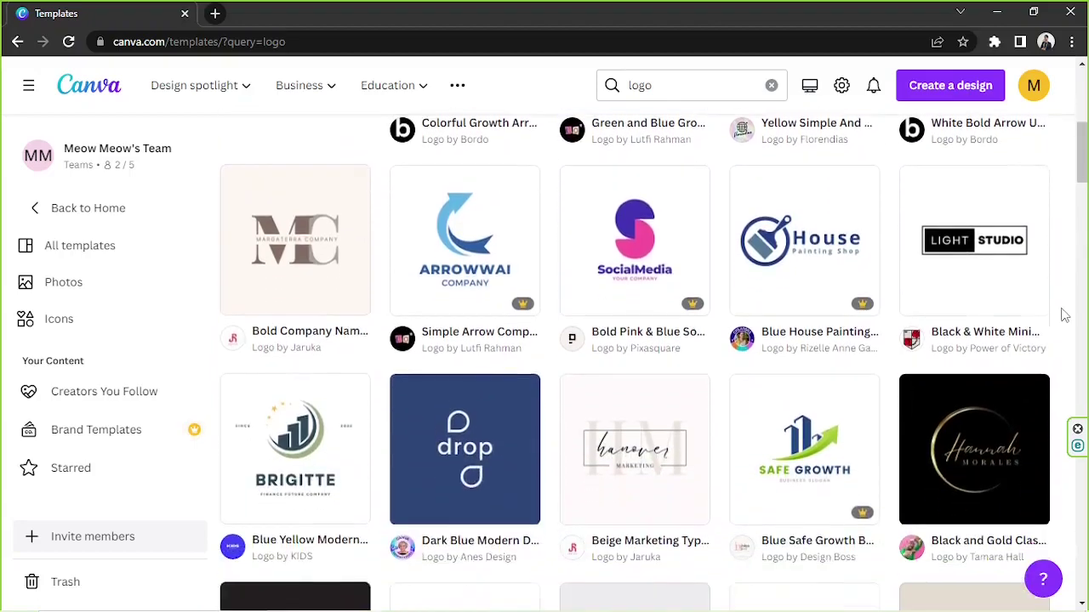
scroll(1062, 315, down, 2)
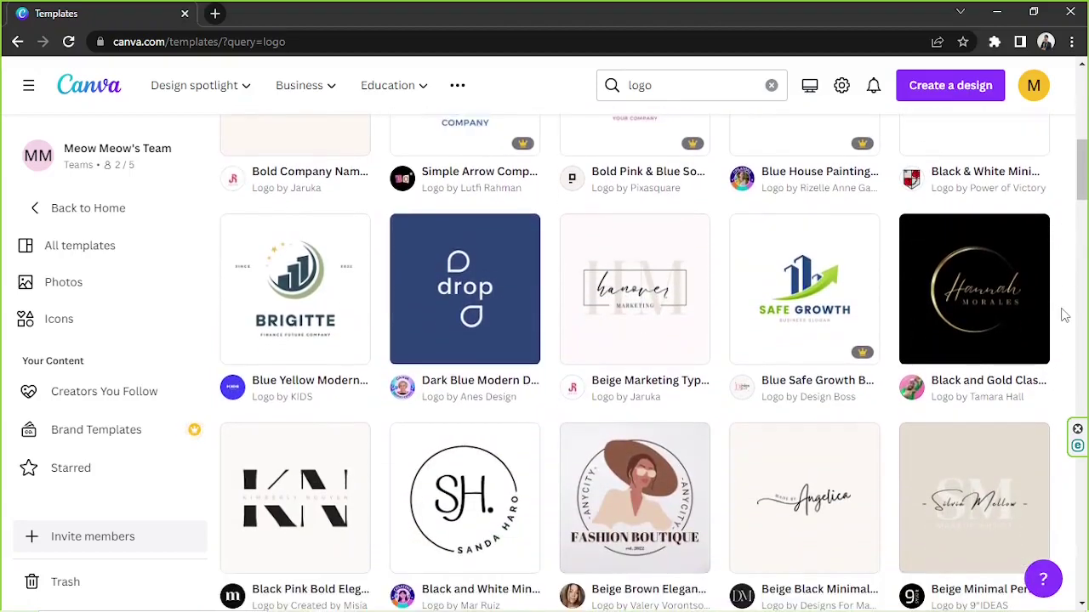
scroll(1064, 314, down, 2)
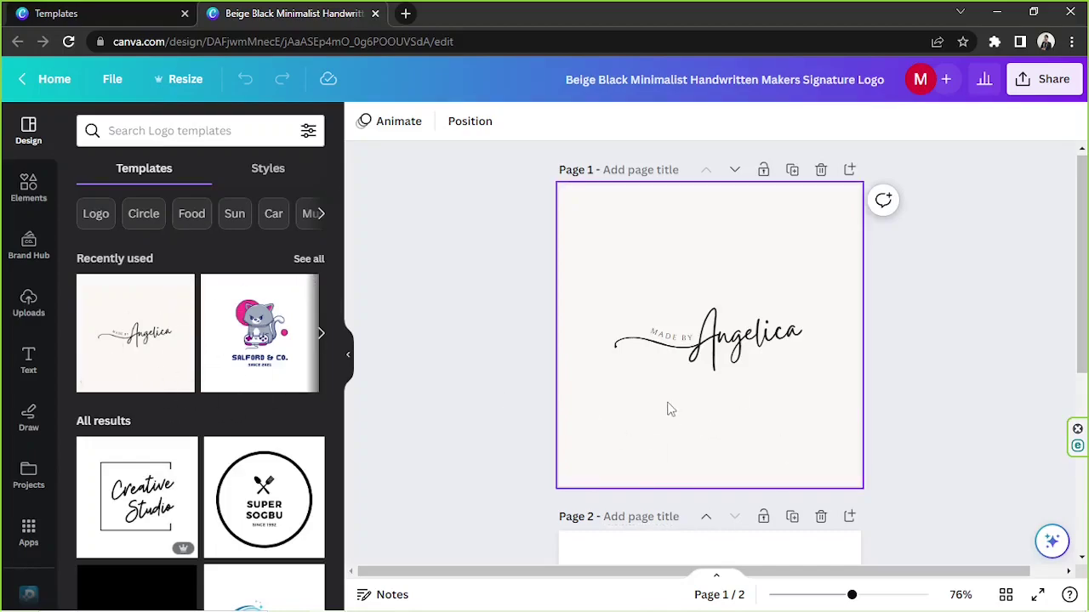
Search the design's template panel for 'cooking' logo templates
scroll(149, 345, down, 2)
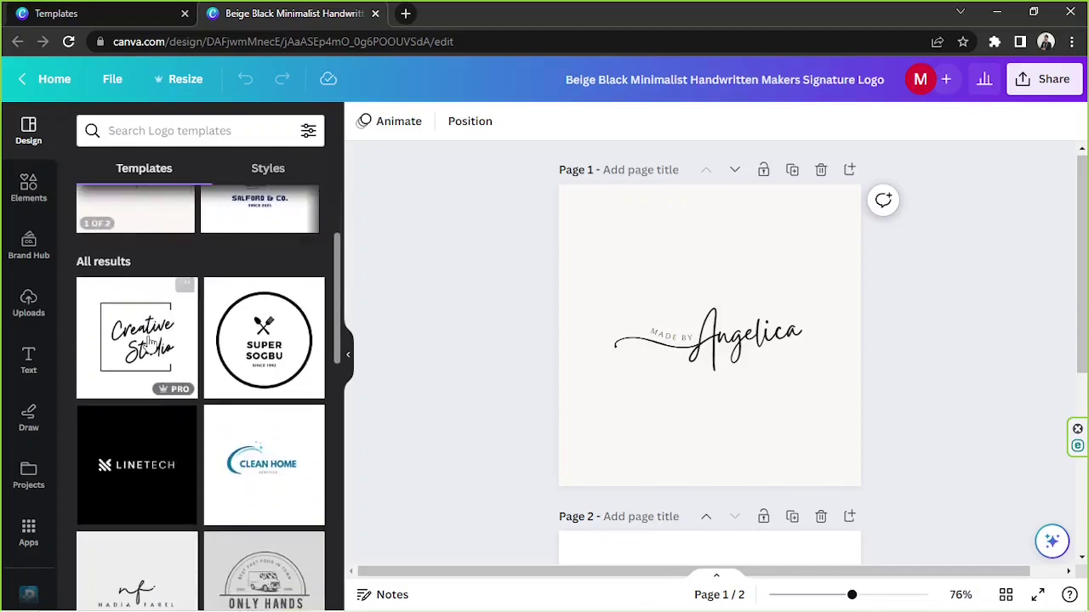
click(214, 124)
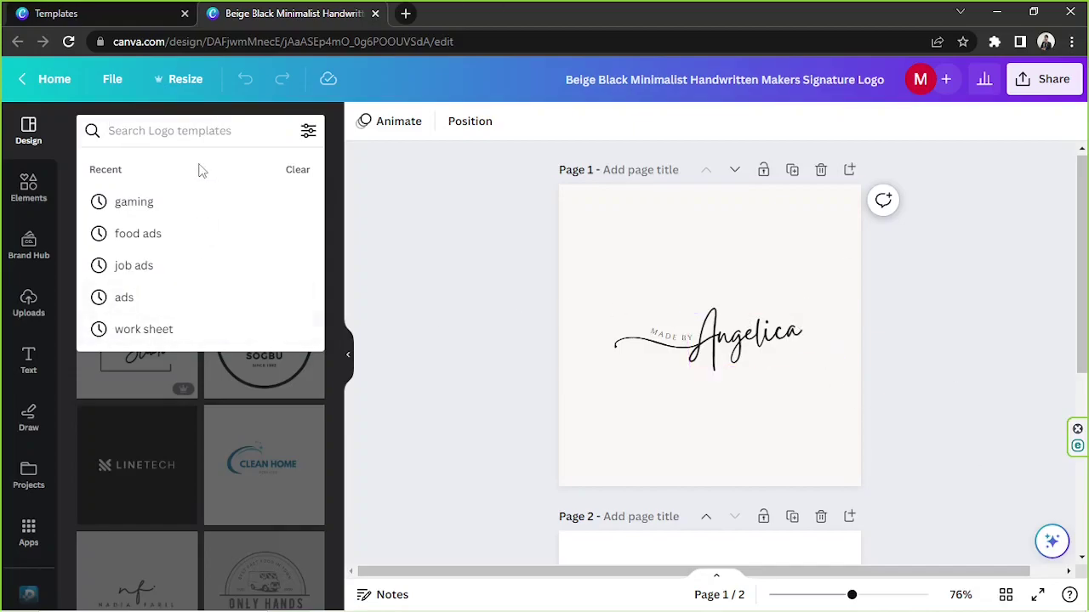
text(cooking)
key(Return)
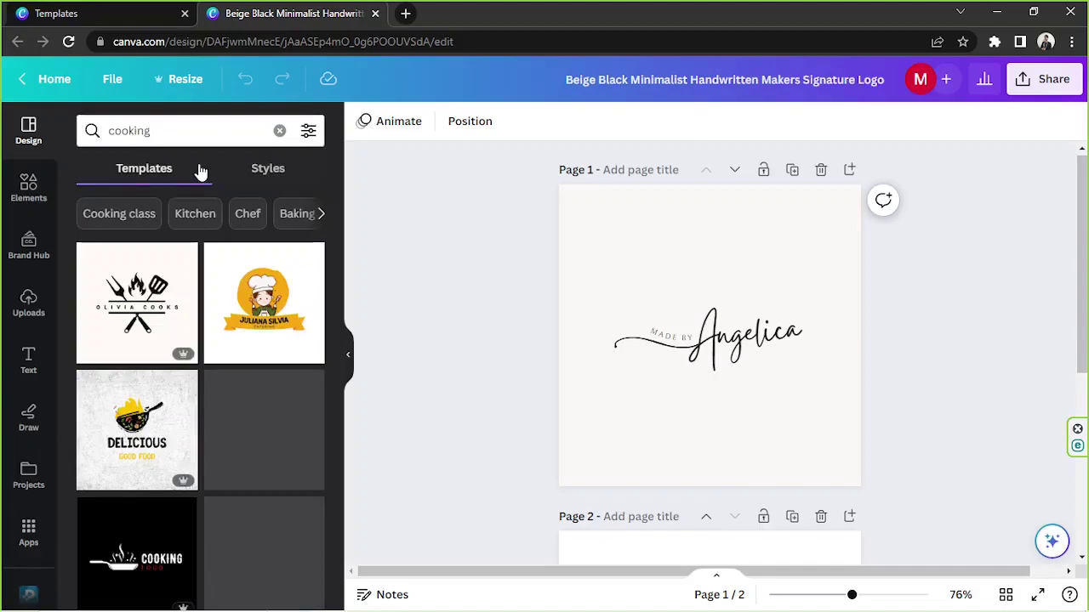
scroll(200, 172, down, 2)
Replace the template search with 'gaming' to list gaming logo templates
click(204, 136)
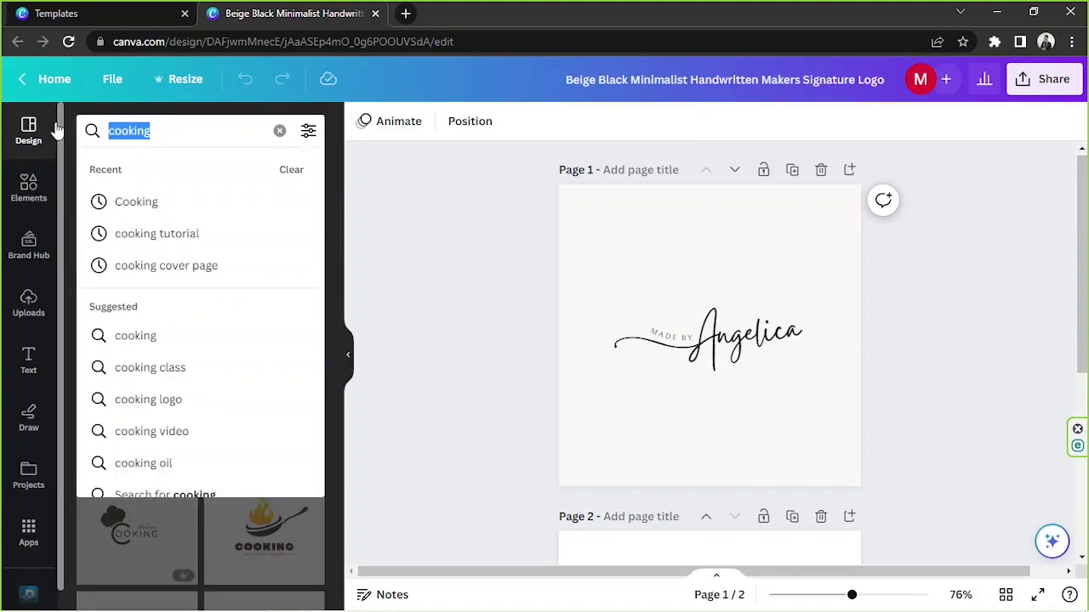
text(gaming)
key(Return)
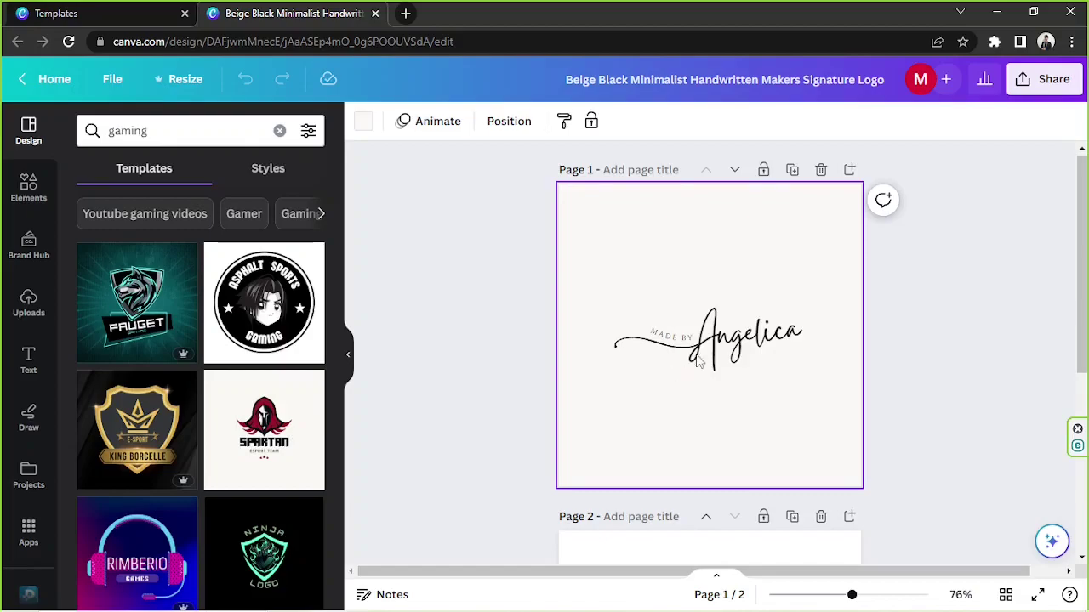
Zoom the page to 95% and try selecting the MADE BY and Angelica texts, undoing a stray move
click(714, 345)
click(670, 336)
click(897, 396)
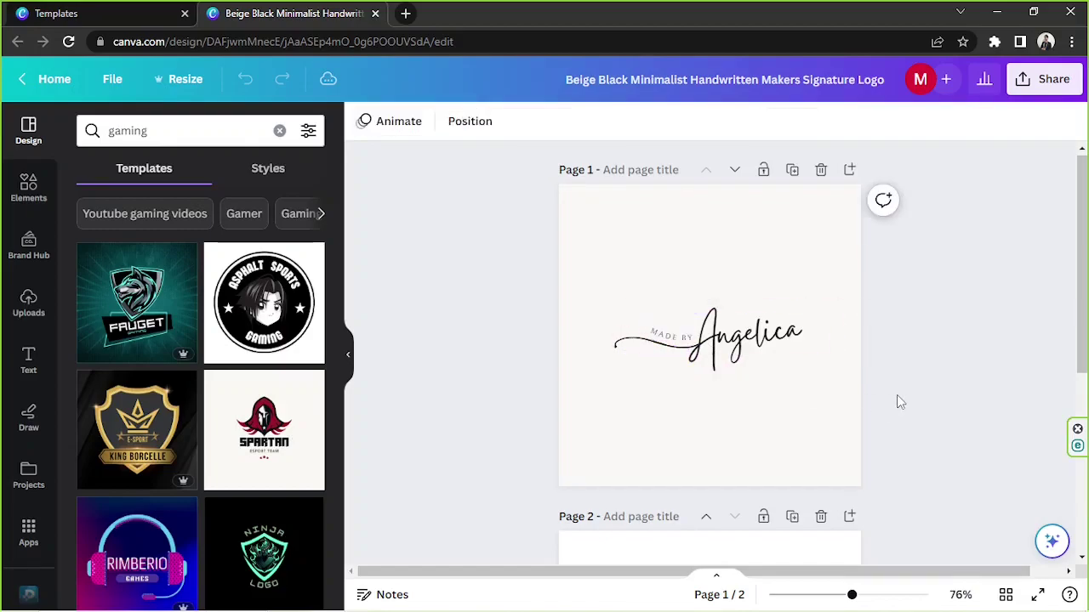
drag(851, 595, 861, 595)
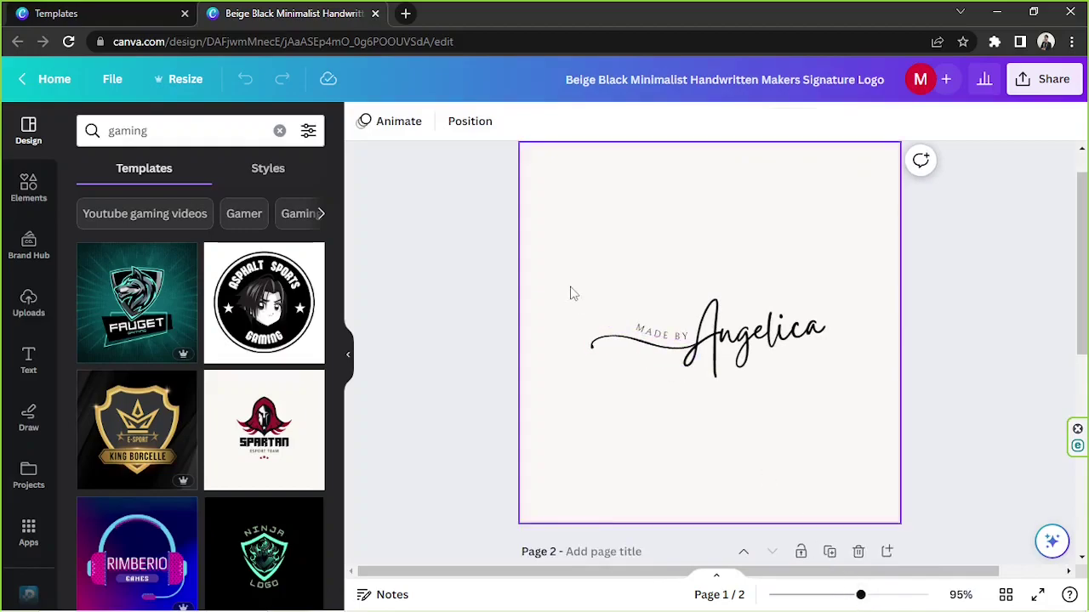
drag(482, 262, 993, 408)
click(991, 409)
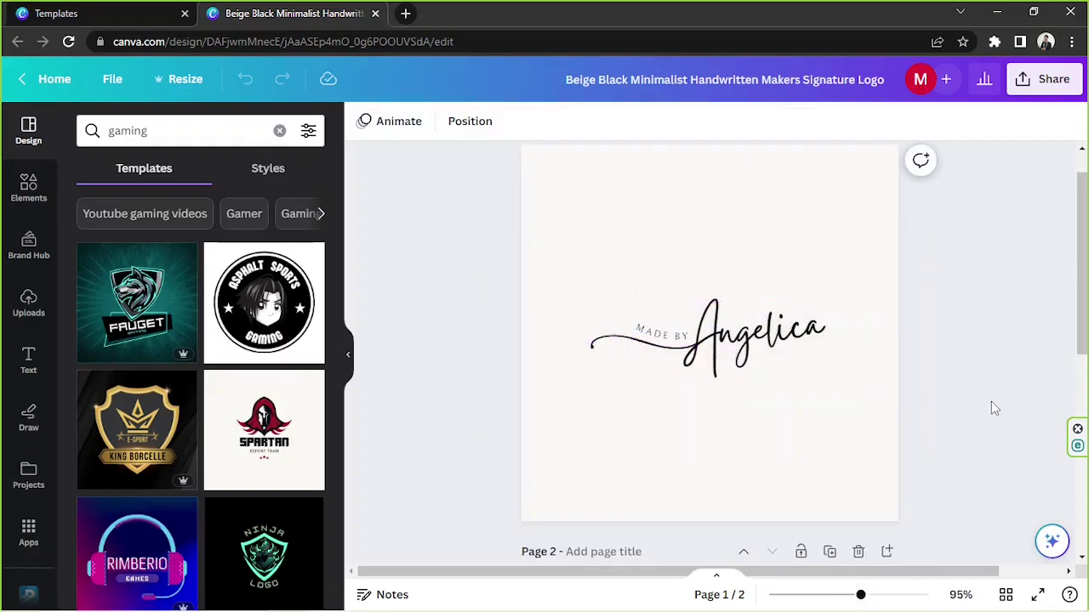
drag(459, 260, 859, 442)
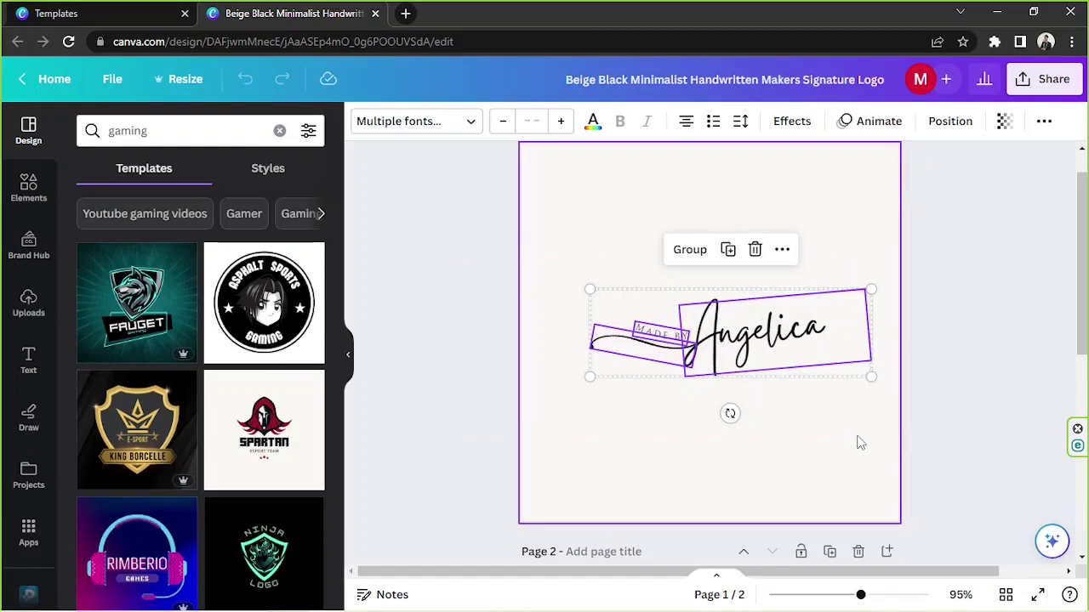
click(711, 416)
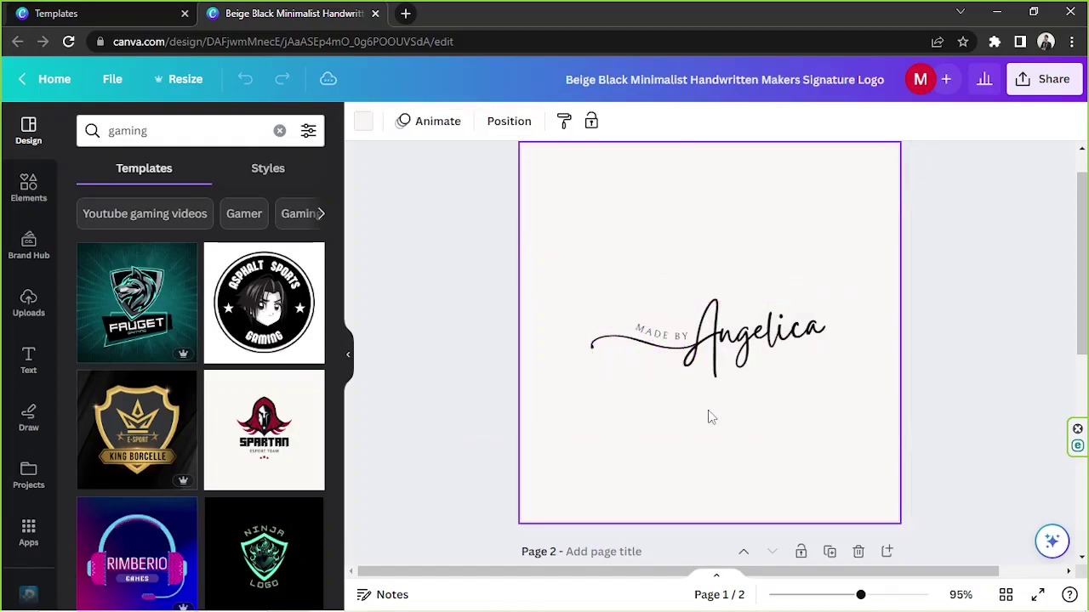
click(676, 344)
click(760, 353)
mouse_move(760, 353)
mouse_down()
mouse_move(799, 371)
mouse_move(757, 351)
mouse_move(795, 356)
mouse_move(774, 359)
mouse_up()
key(ctrl+z)
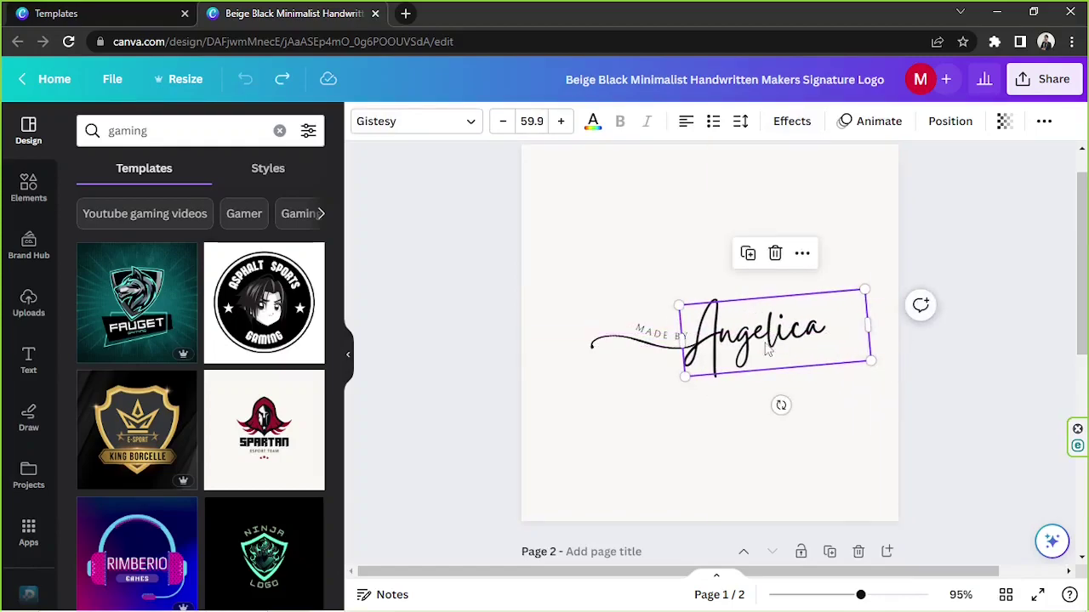
Retype the Angelica script name as 'Jane'
double_click(767, 349)
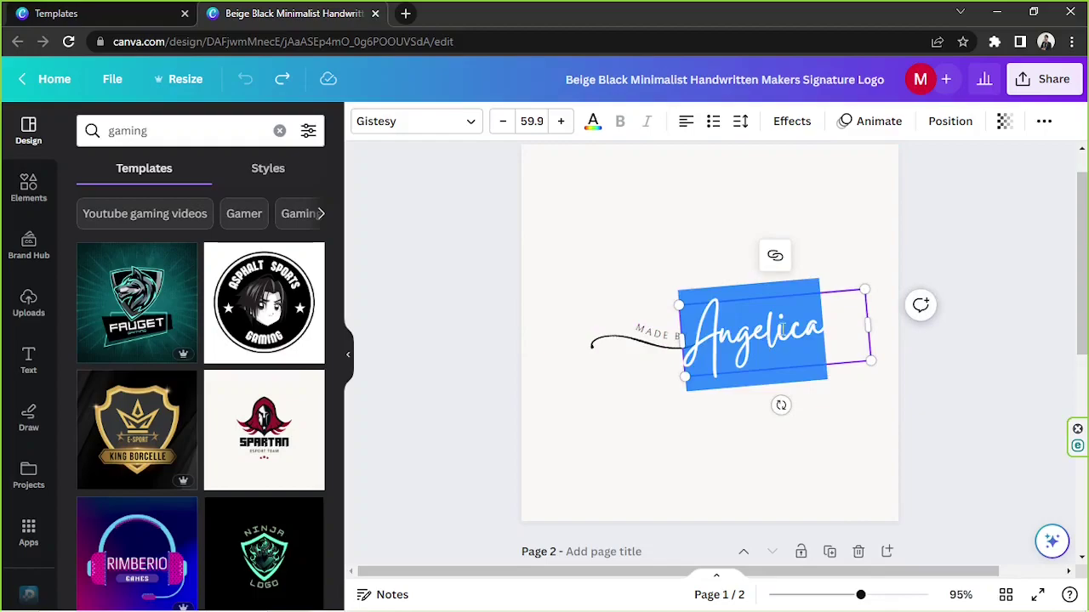
text(Jane)
click(838, 239)
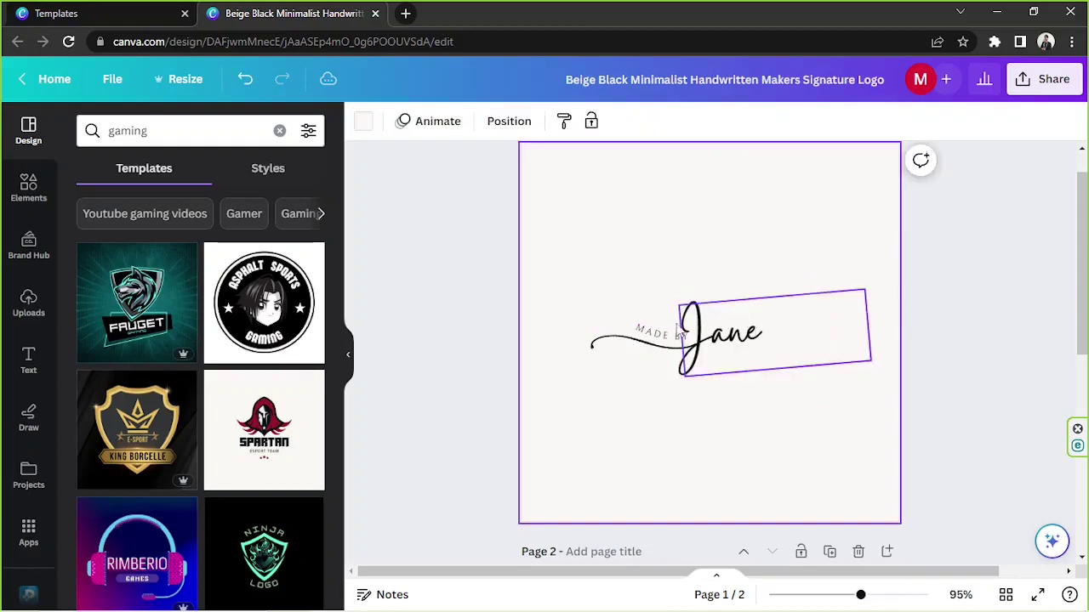
Change the curved MADE BY text to read 'FASHION'
double_click(665, 332)
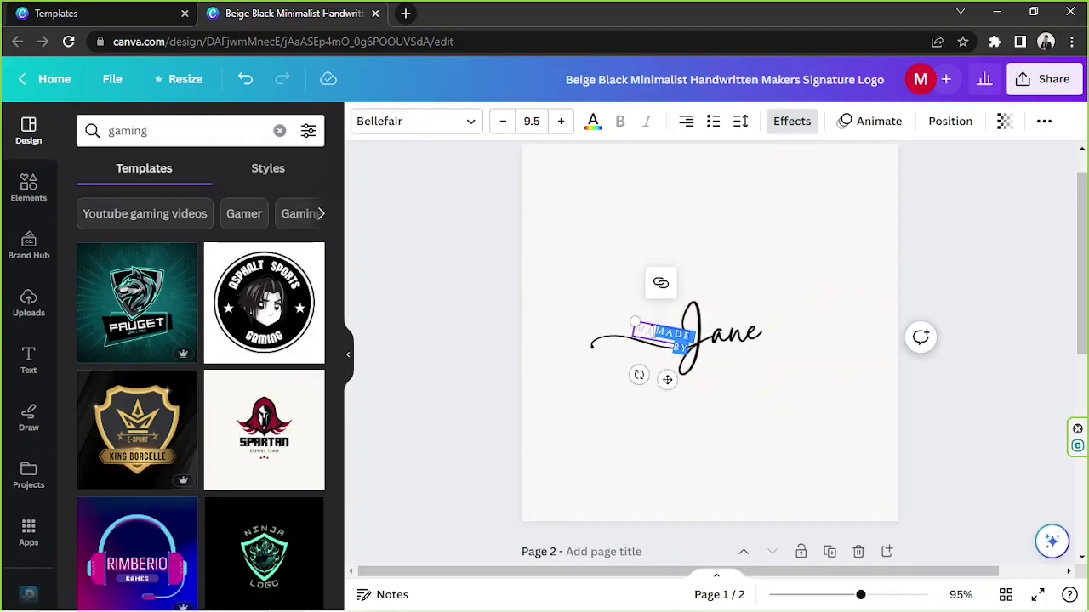
text(FASHION)
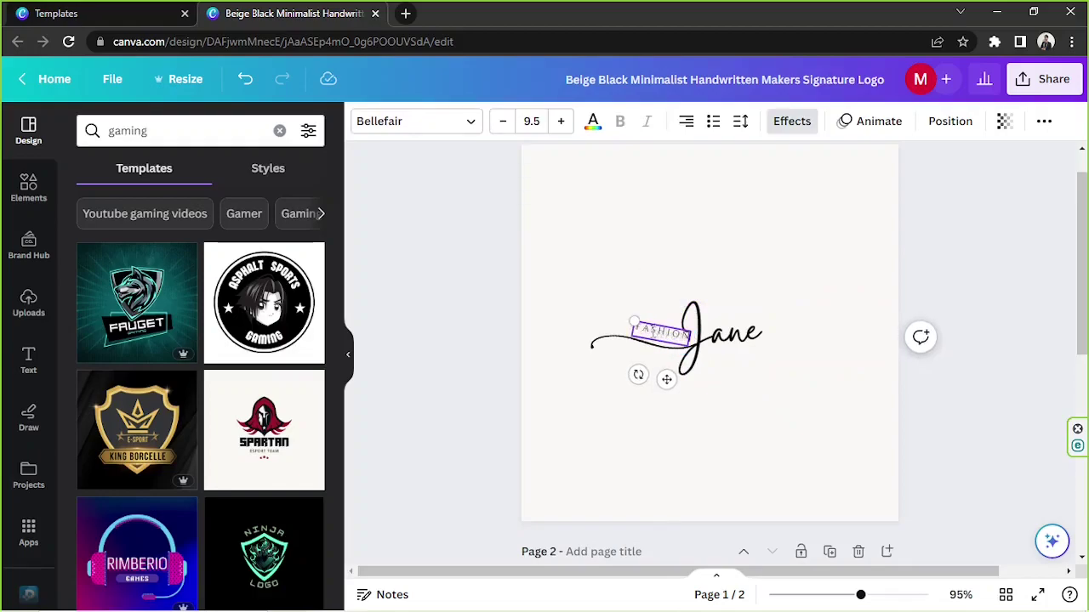
click(819, 431)
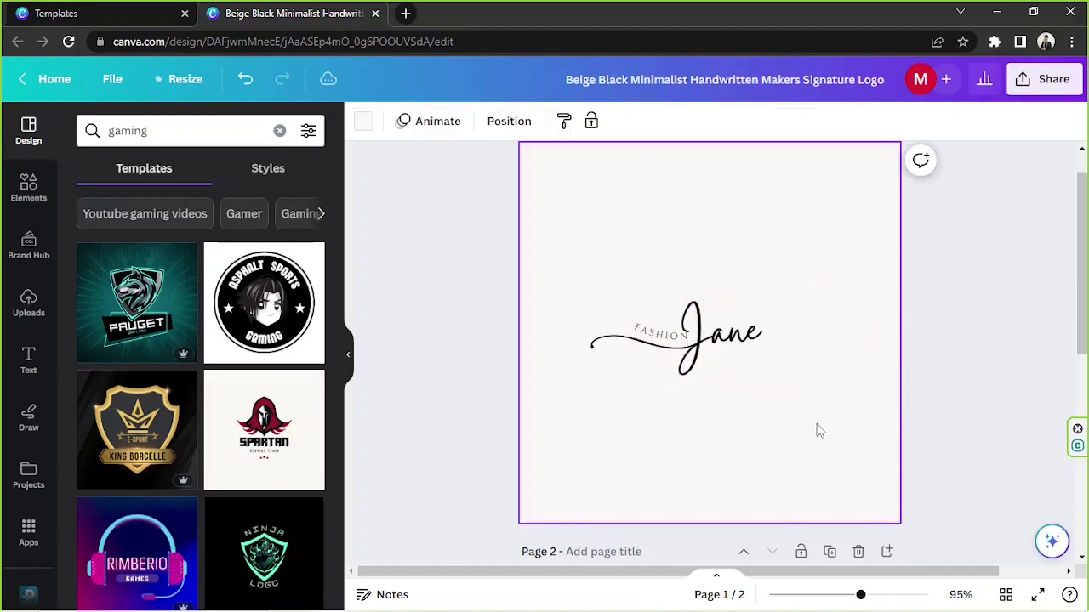
click(662, 340)
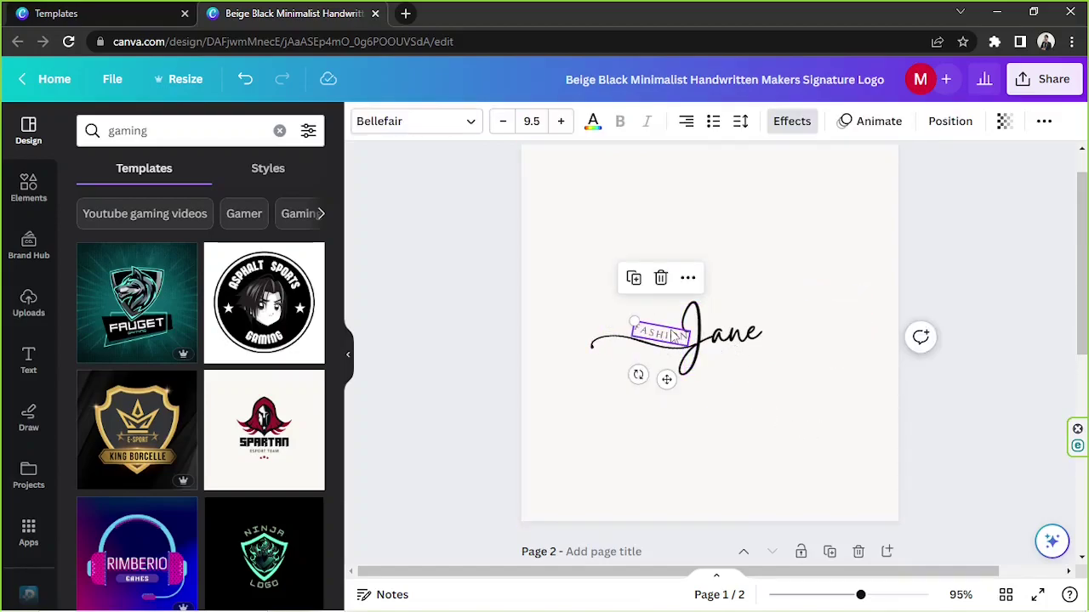
click(819, 382)
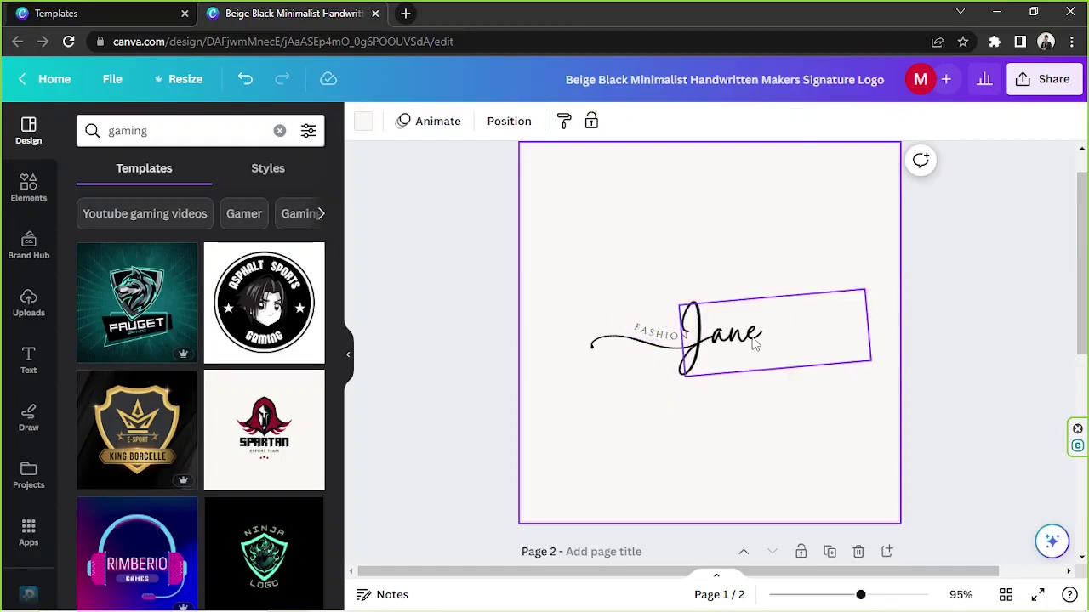
Extend the curved text to 'FASHION WITH' and move it beside Jane
click(660, 334)
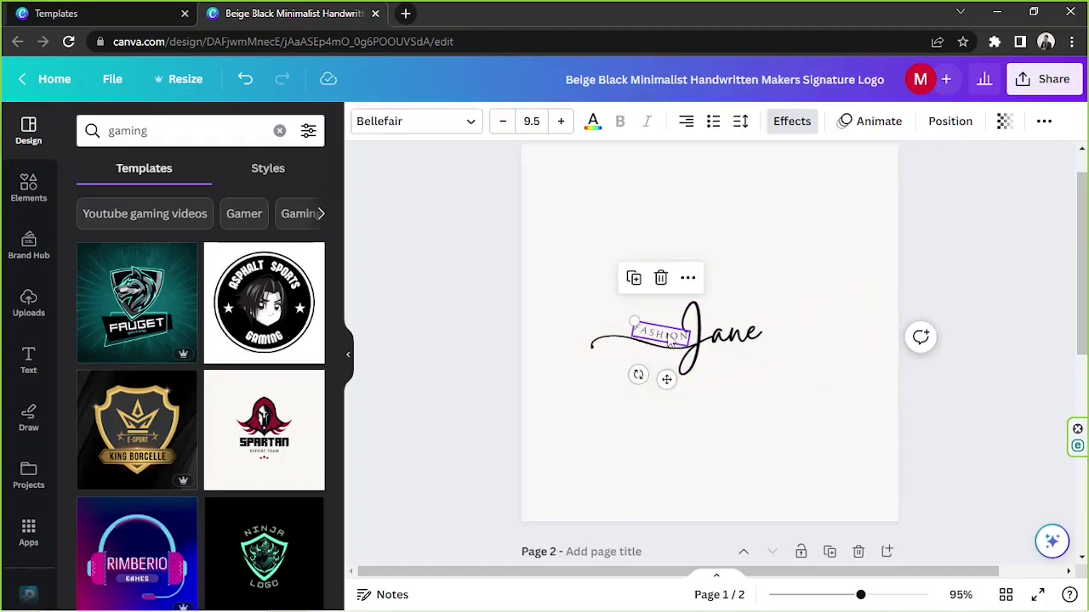
click(633, 281)
click(675, 337)
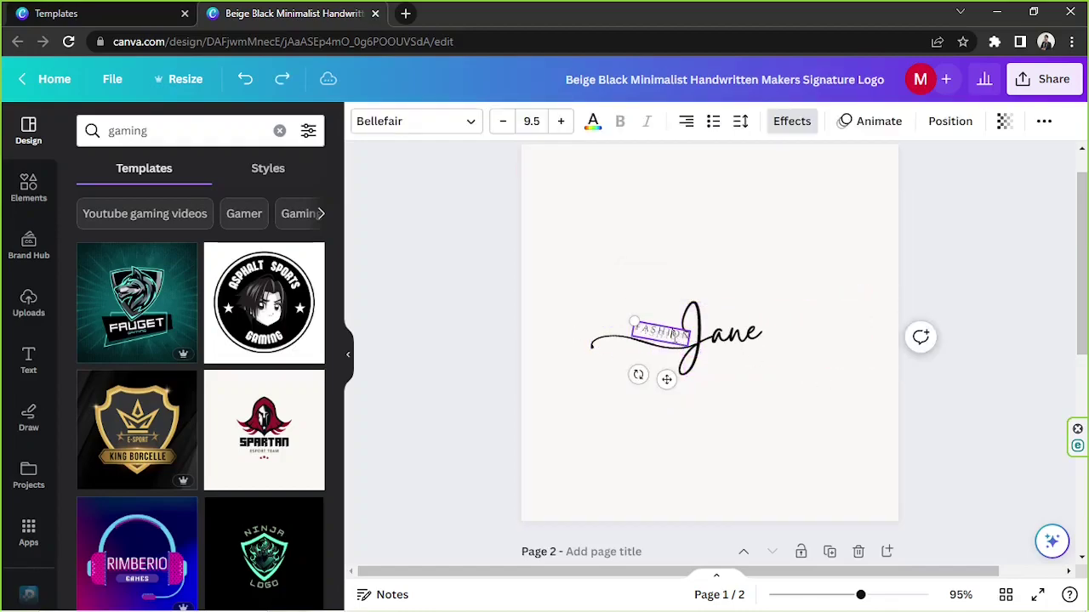
double_click(675, 336)
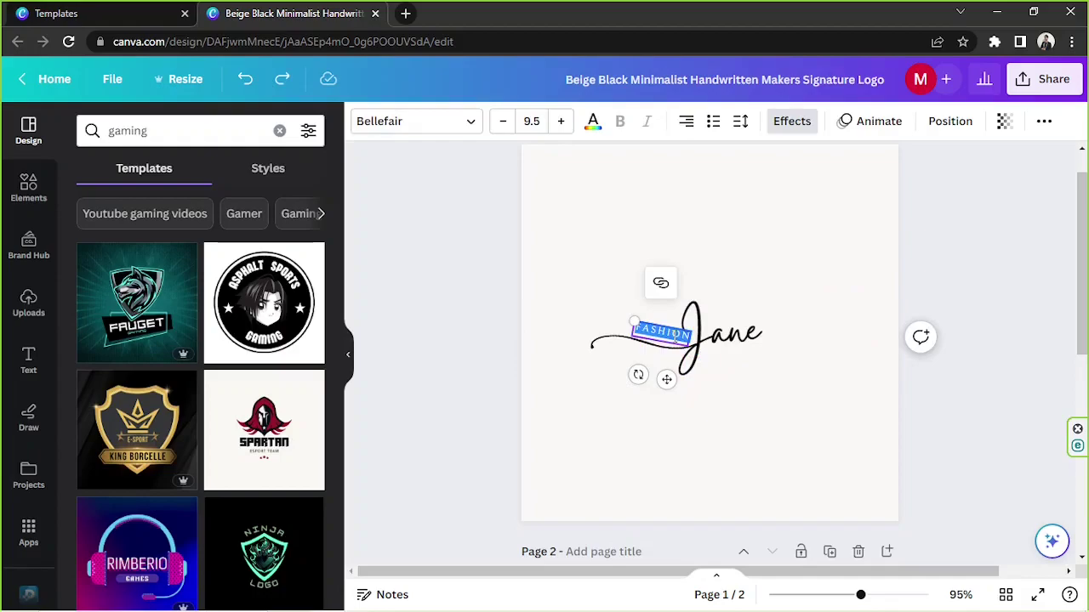
text(FASH)
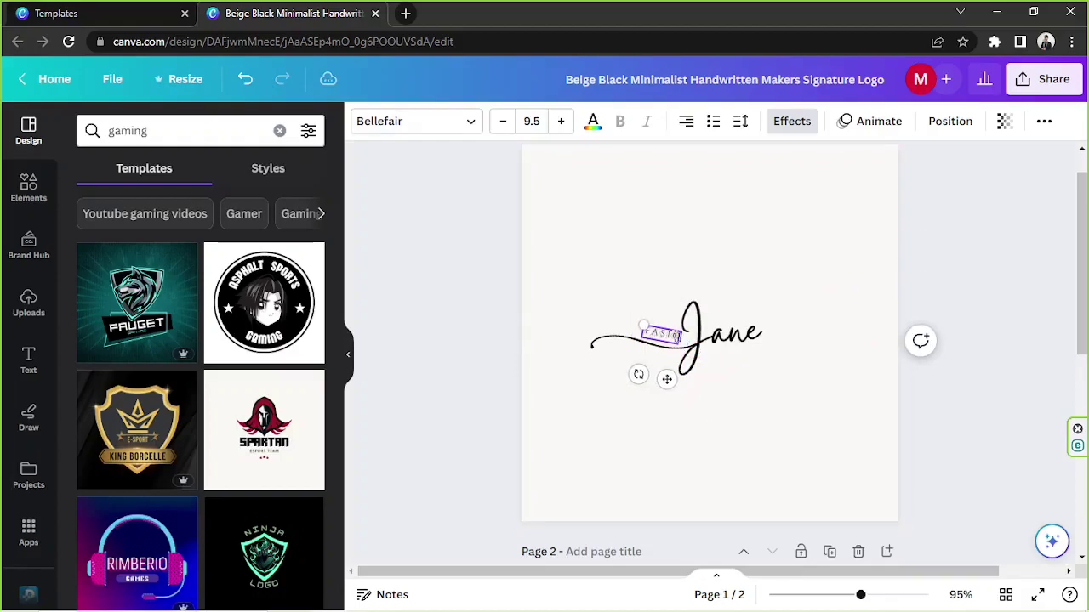
text(ION WI)
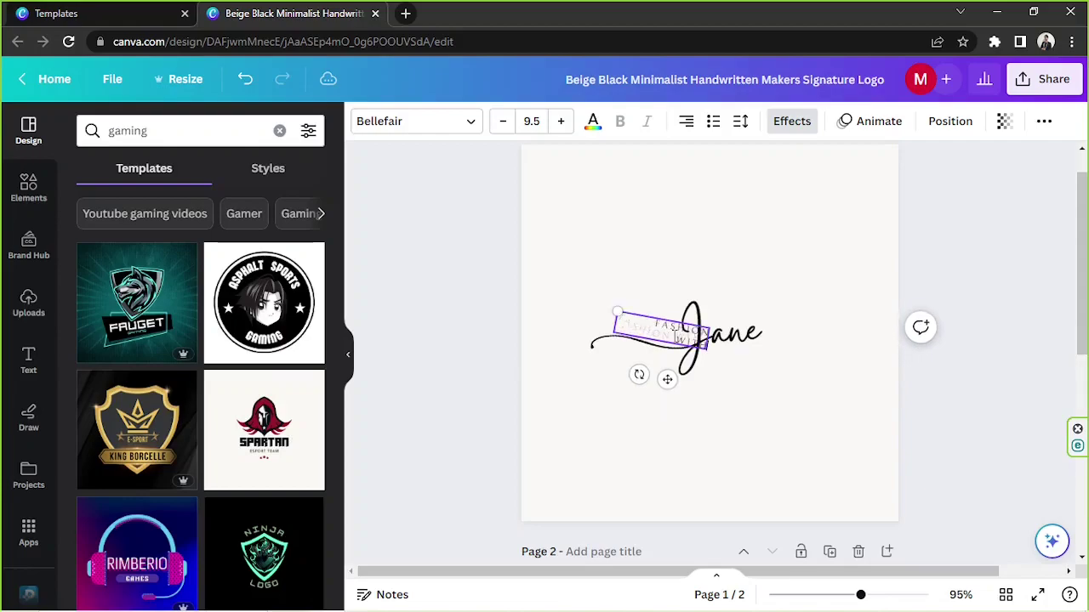
click(893, 459)
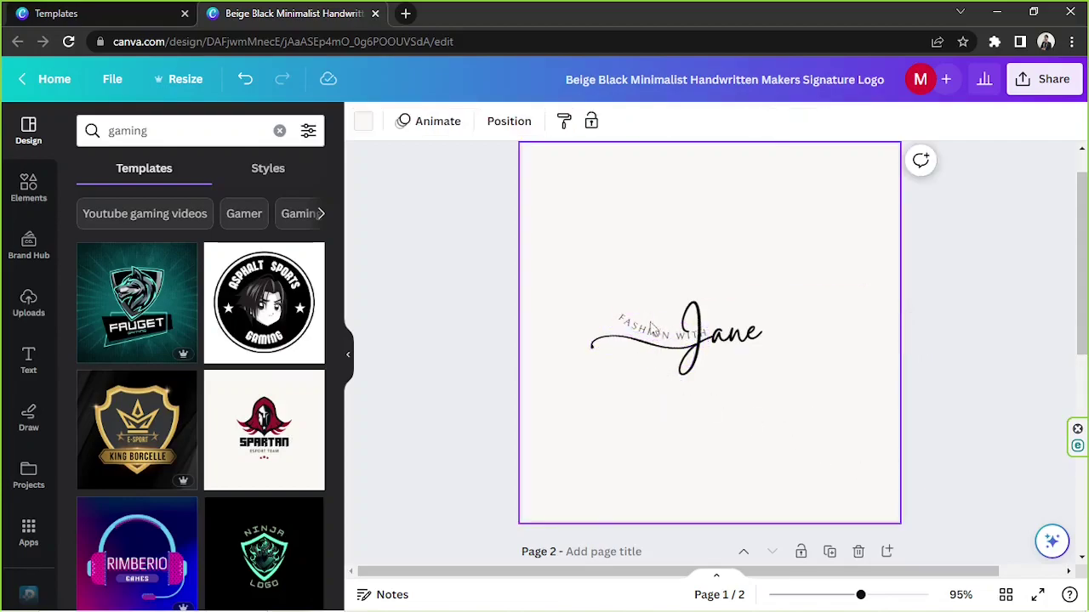
drag(648, 333, 635, 331)
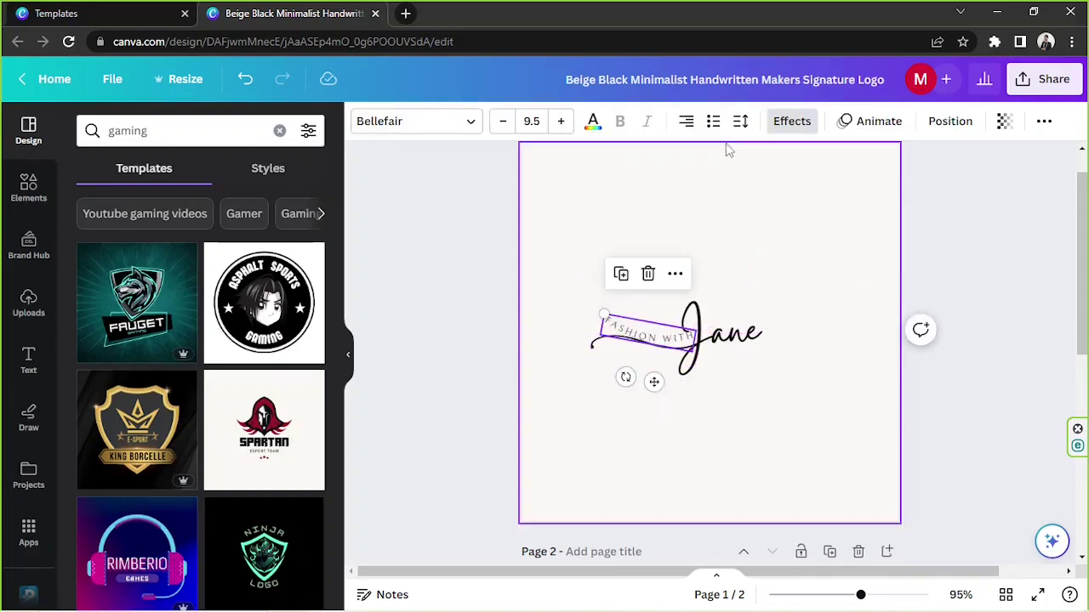
Set the FASHION WITH curve to 0 and remove the curved shape so the text sits flat
click(791, 124)
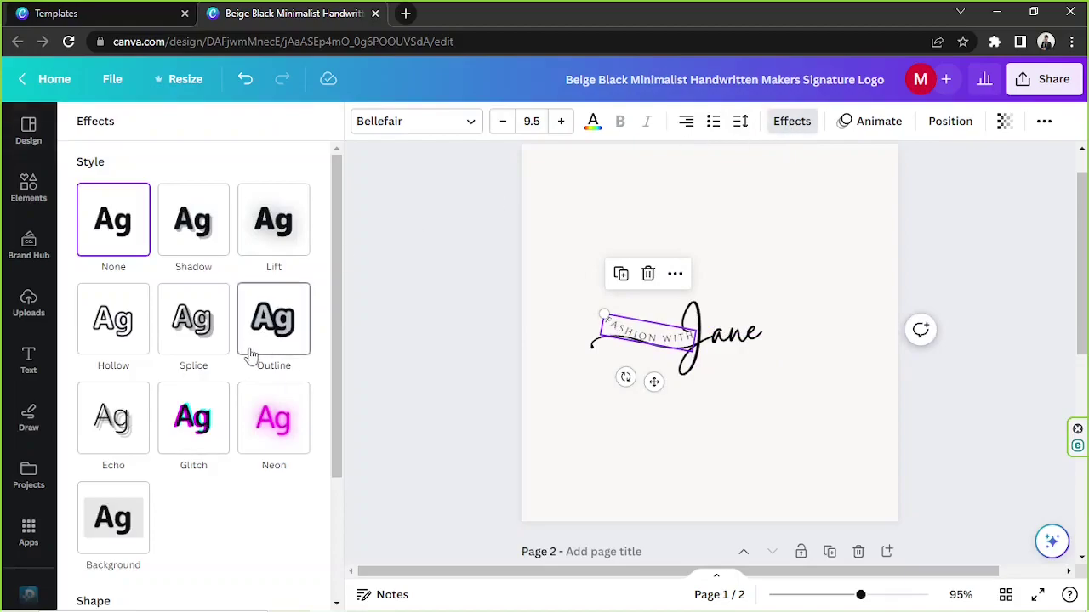
scroll(264, 400, down, 2)
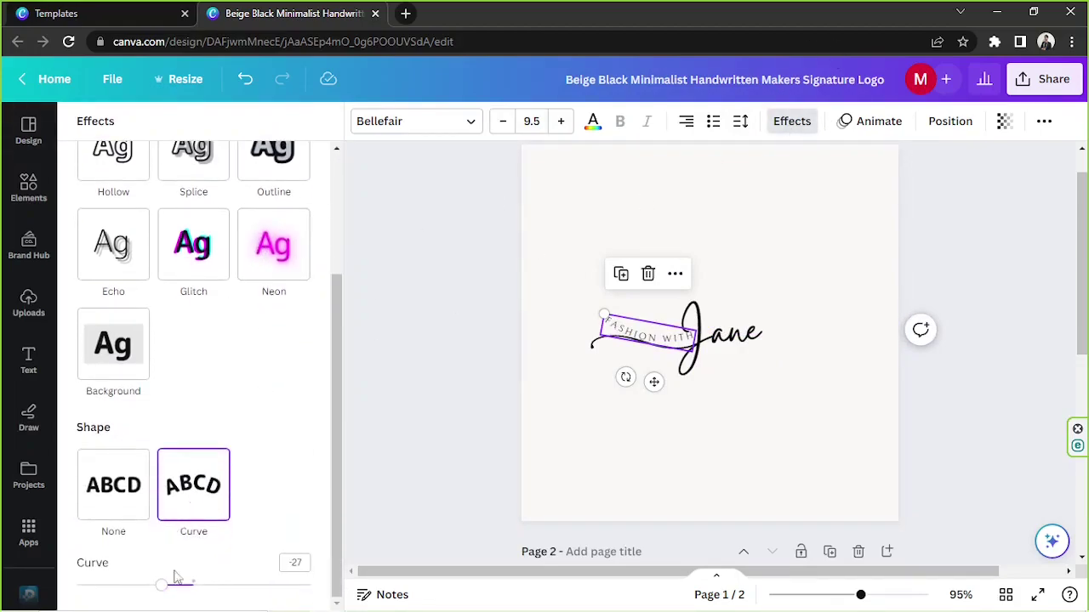
drag(163, 585, 190, 585)
mouse_move(625, 378)
mouse_down()
mouse_move(630, 391)
mouse_move(642, 370)
mouse_up()
key(ctrl+z)
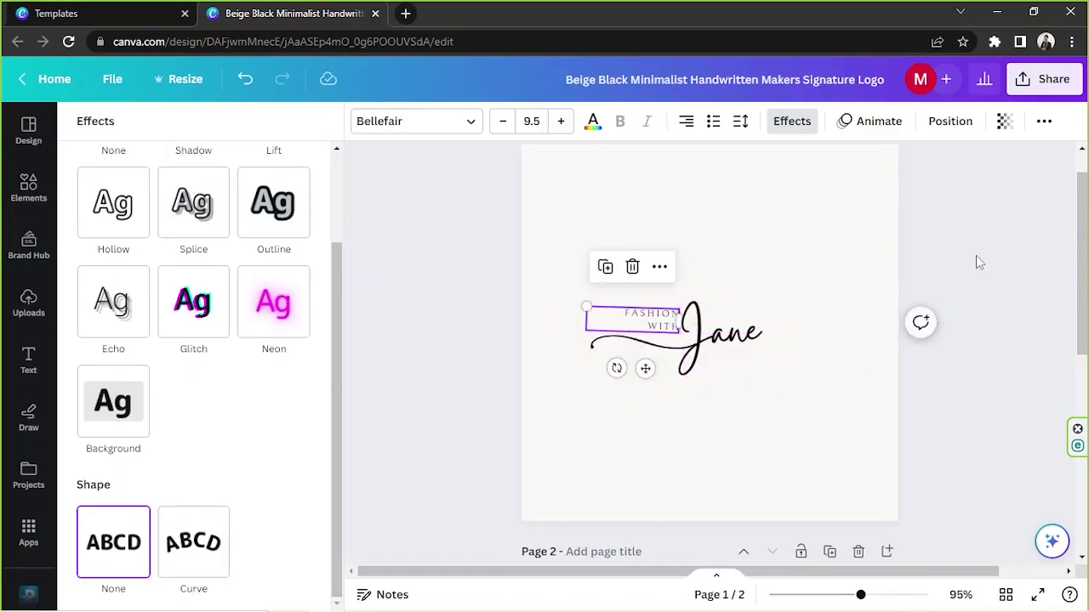
Select all logo elements together, enlarge the group and move it to the page centre
click(976, 255)
mouse_move(453, 289)
mouse_down()
mouse_move(778, 385)
mouse_move(779, 399)
mouse_up()
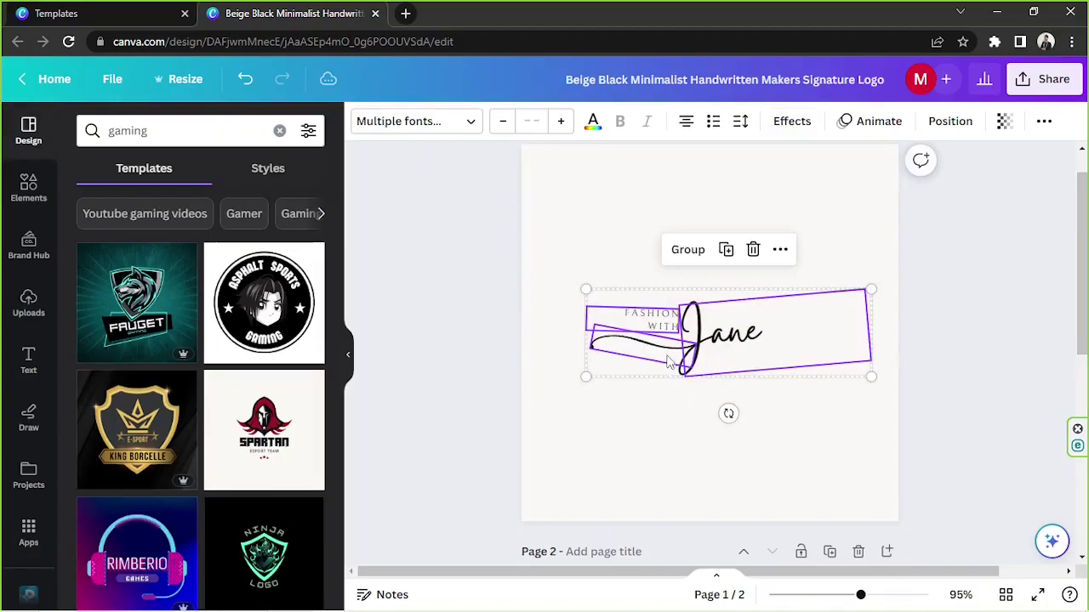
drag(666, 352, 691, 355)
drag(613, 294, 476, 246)
drag(574, 331, 671, 342)
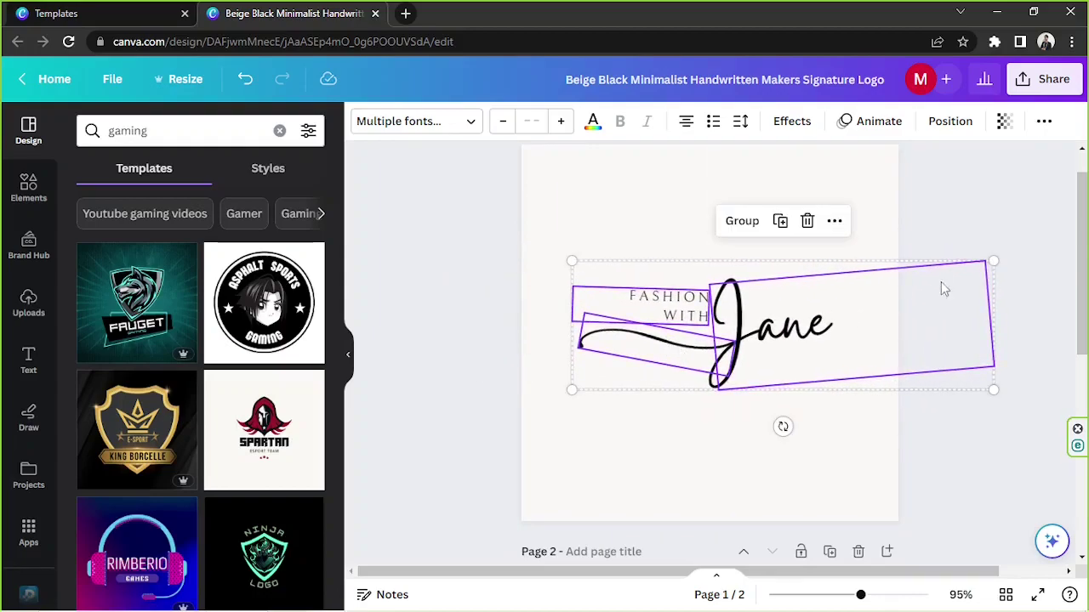
click(936, 233)
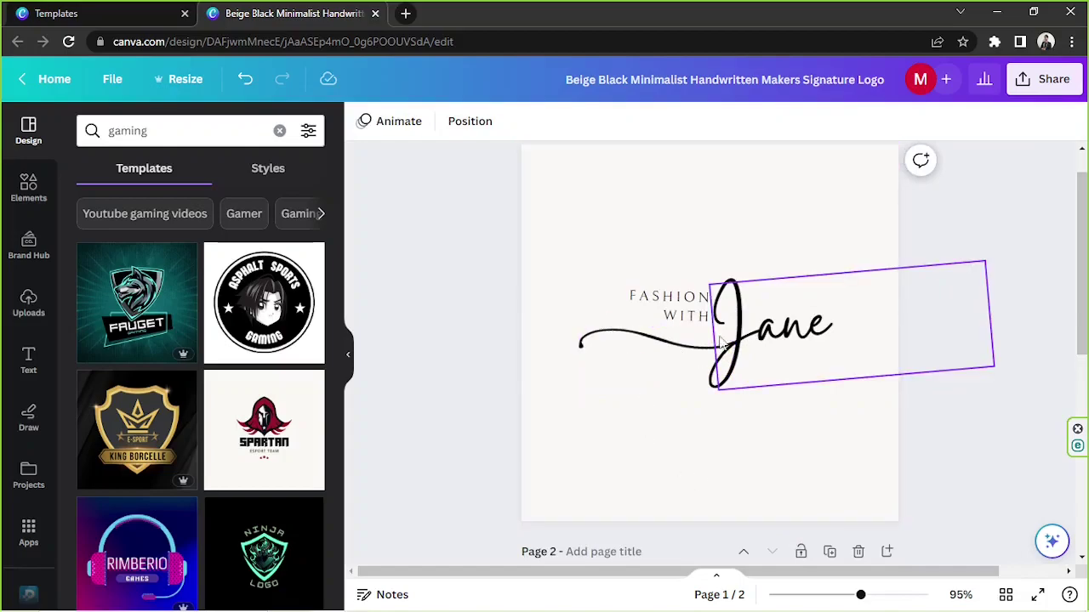
Check the swoosh and Jane elements individually, then select the whole logo and deselect it
click(696, 351)
click(754, 352)
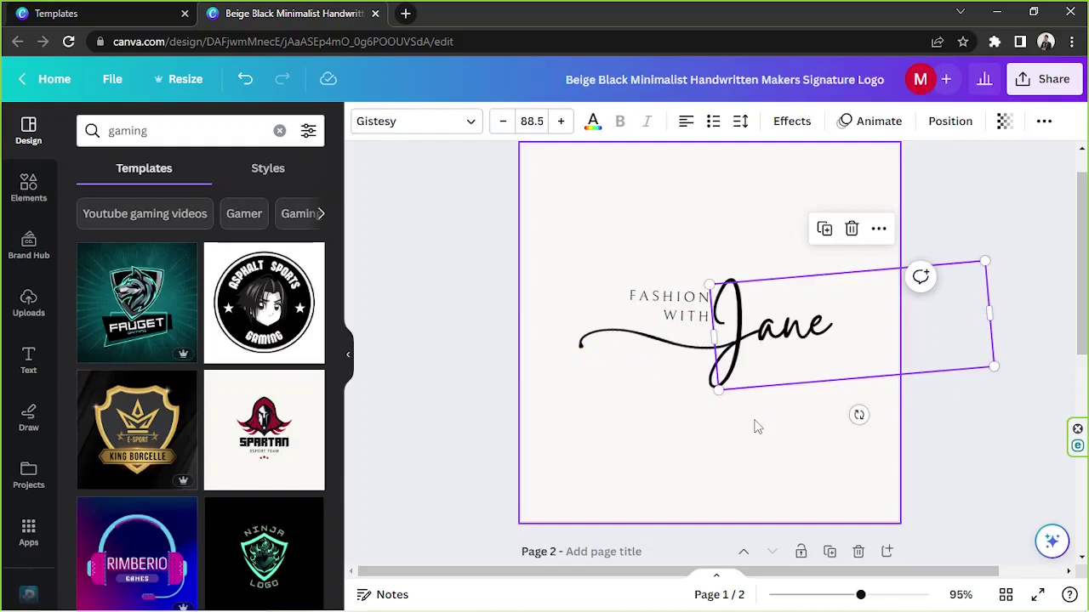
click(637, 346)
click(785, 340)
click(663, 357)
click(794, 377)
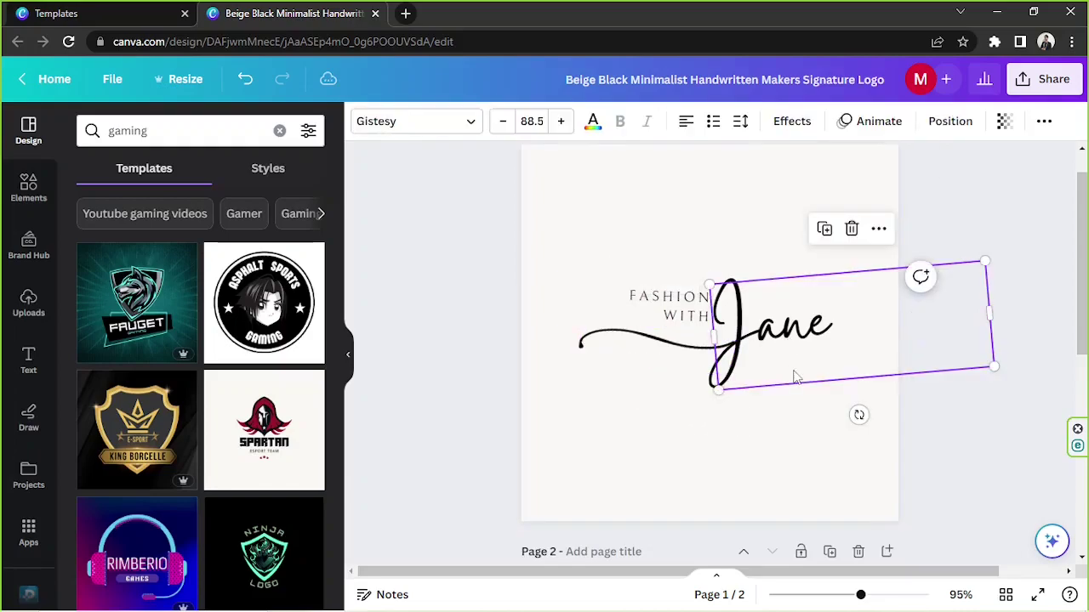
click(671, 352)
drag(512, 239, 855, 516)
click(857, 520)
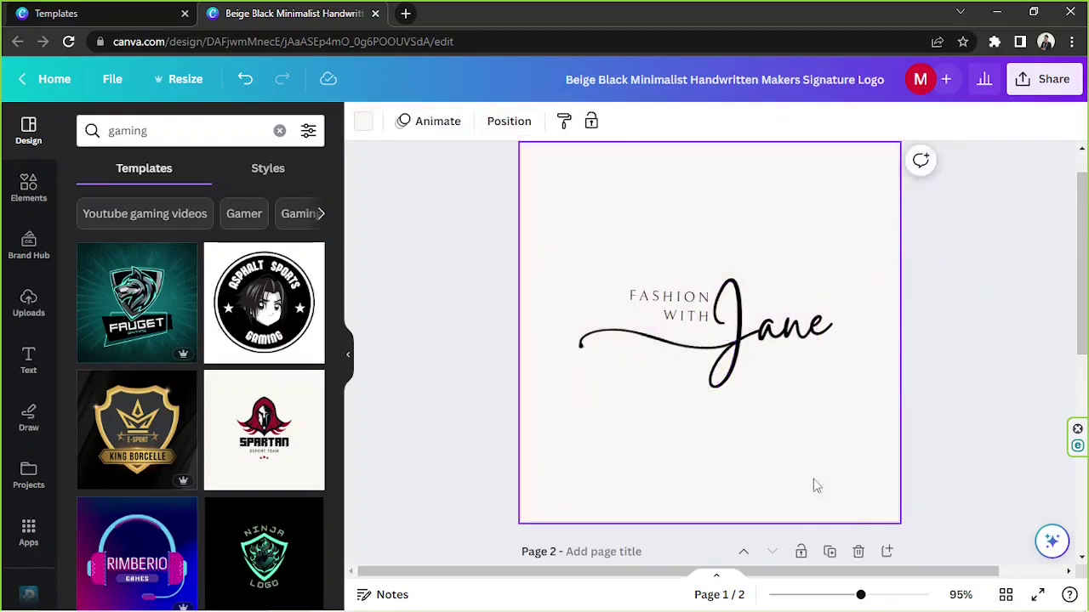
Check the Jane, swoosh and FASHION WITH elements, then scroll down to page 2
click(766, 330)
click(669, 343)
click(667, 318)
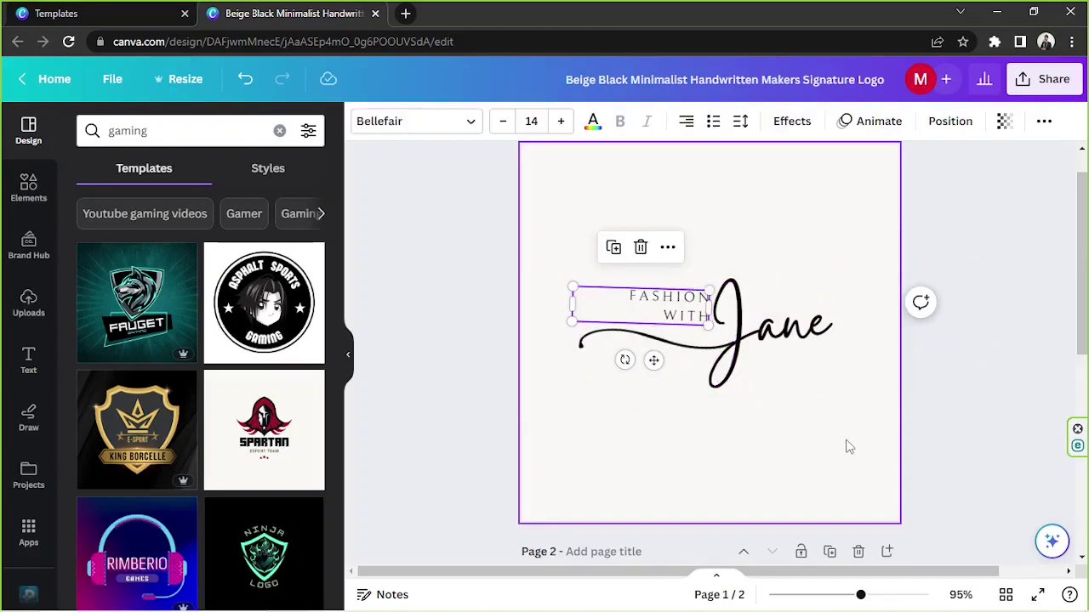
click(780, 435)
scroll(780, 435, down, 5)
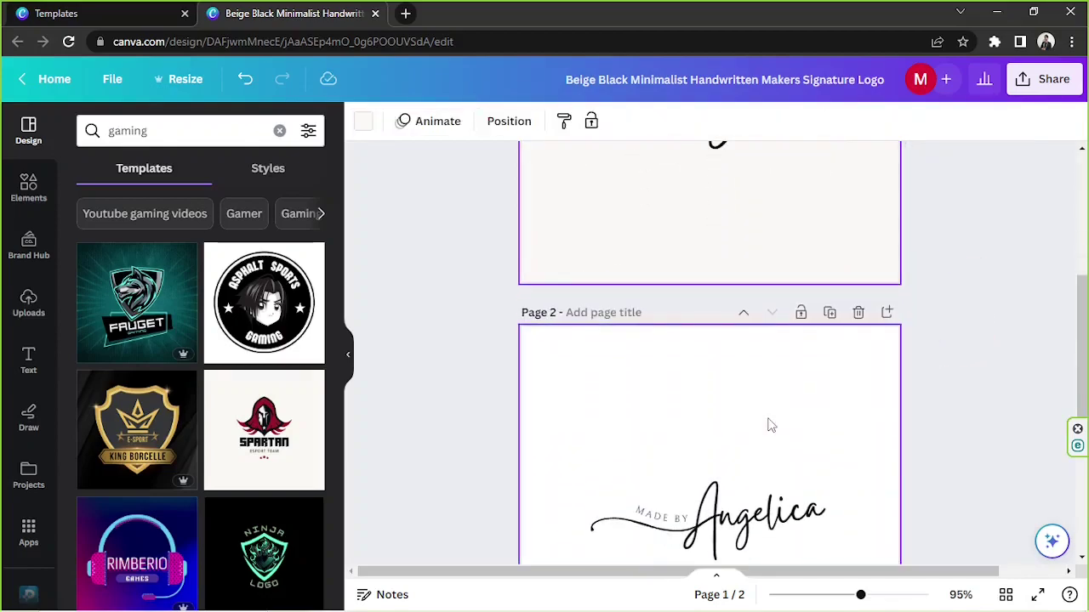
scroll(767, 421, down, 1)
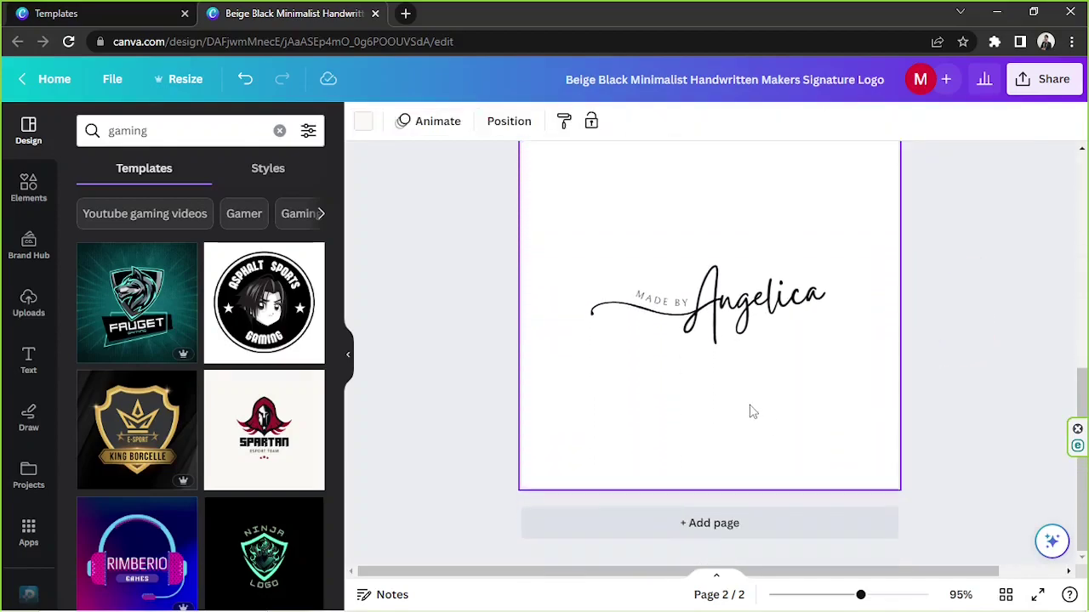
scroll(782, 349, up, 1)
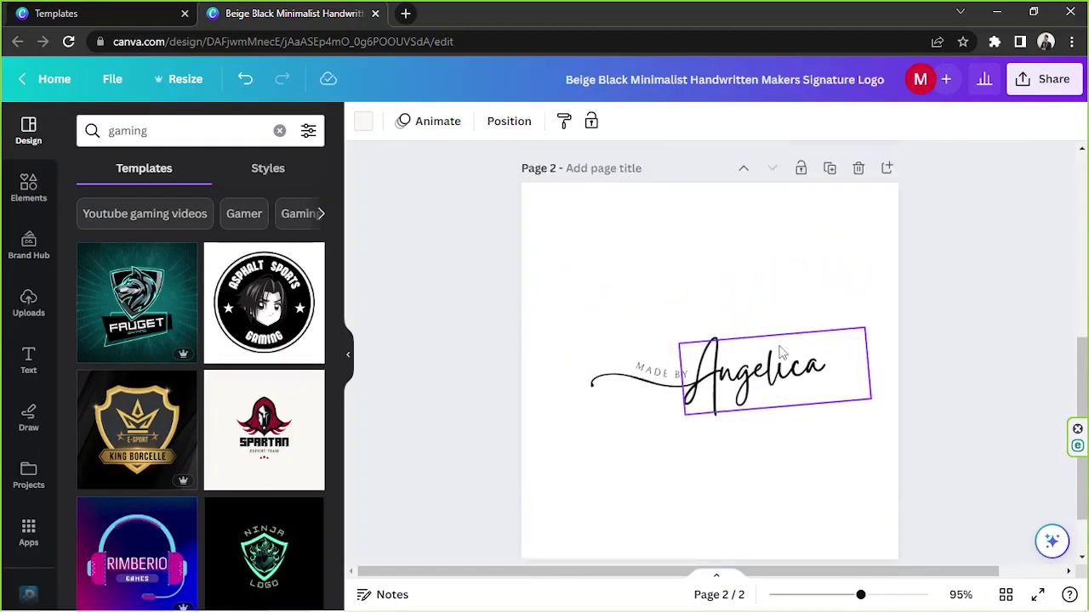
Delete the Angelica signature page and add a new blank page in its place
click(856, 177)
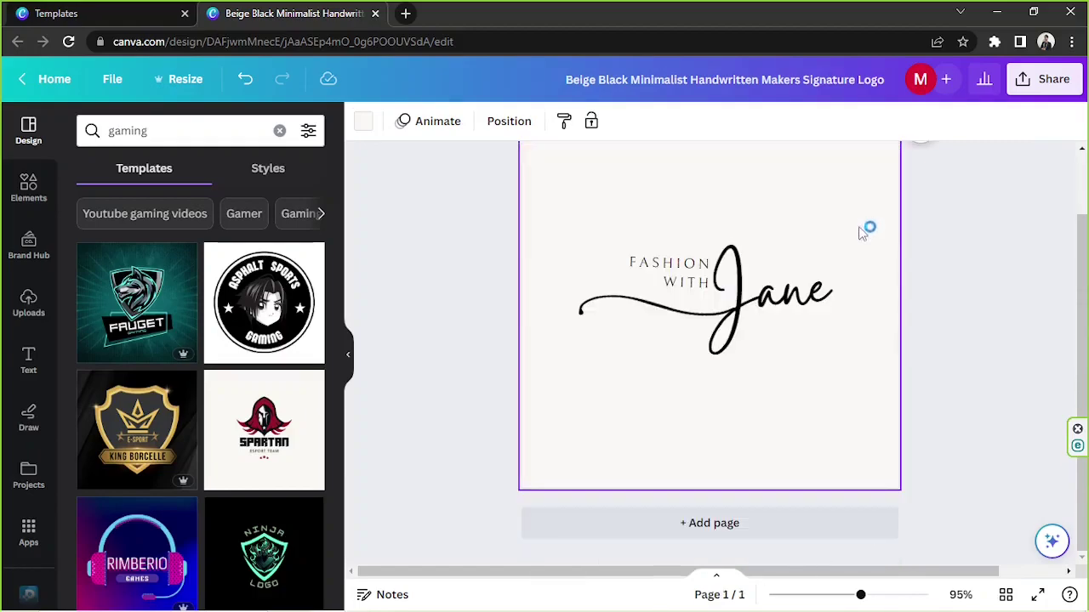
click(697, 522)
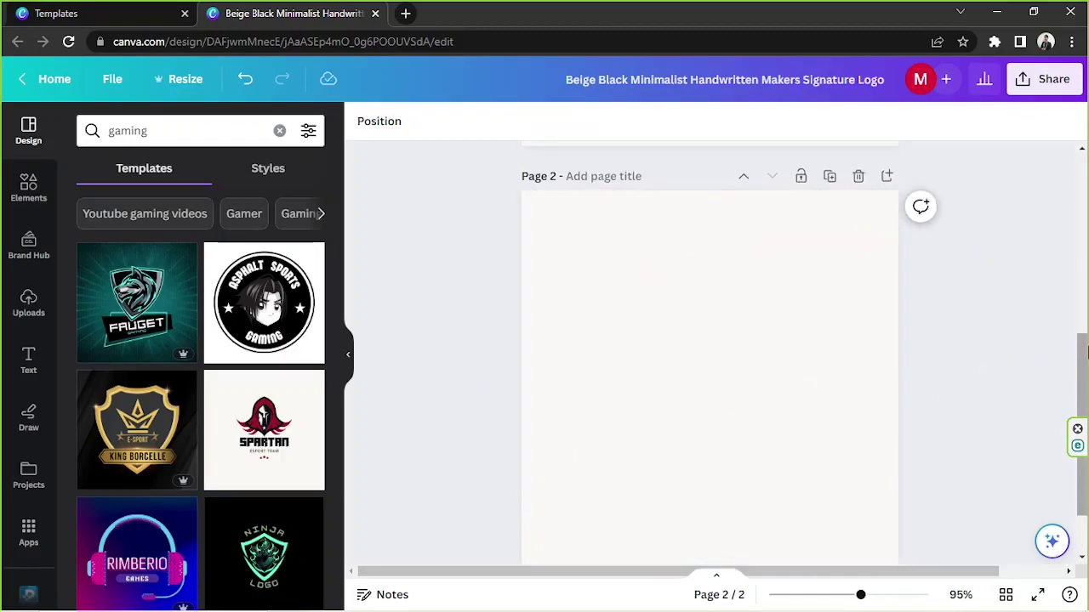
scroll(170, 417, down, 3)
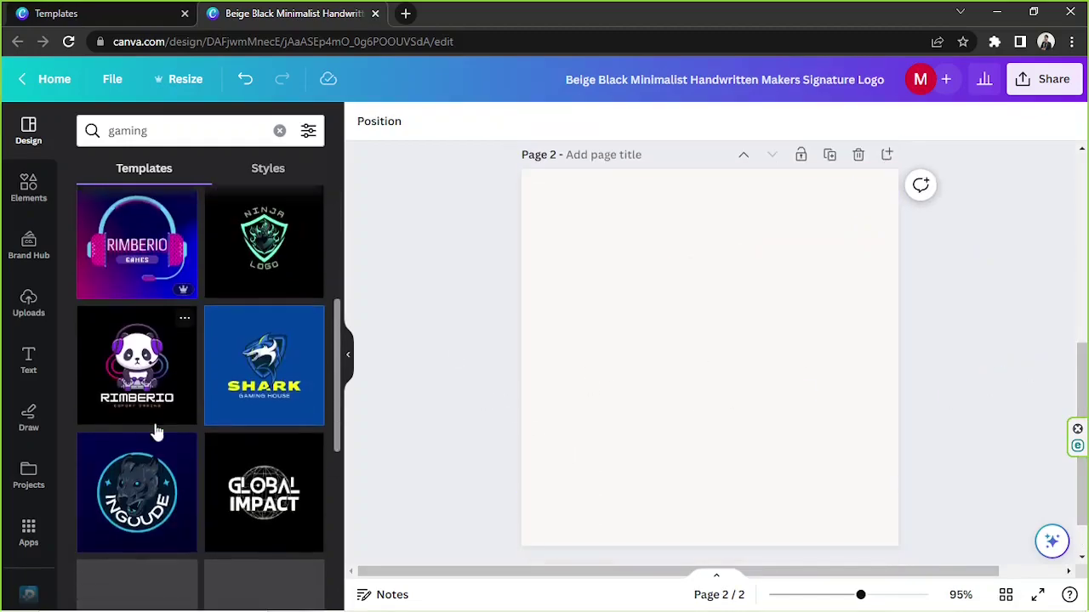
scroll(247, 442, down, 3)
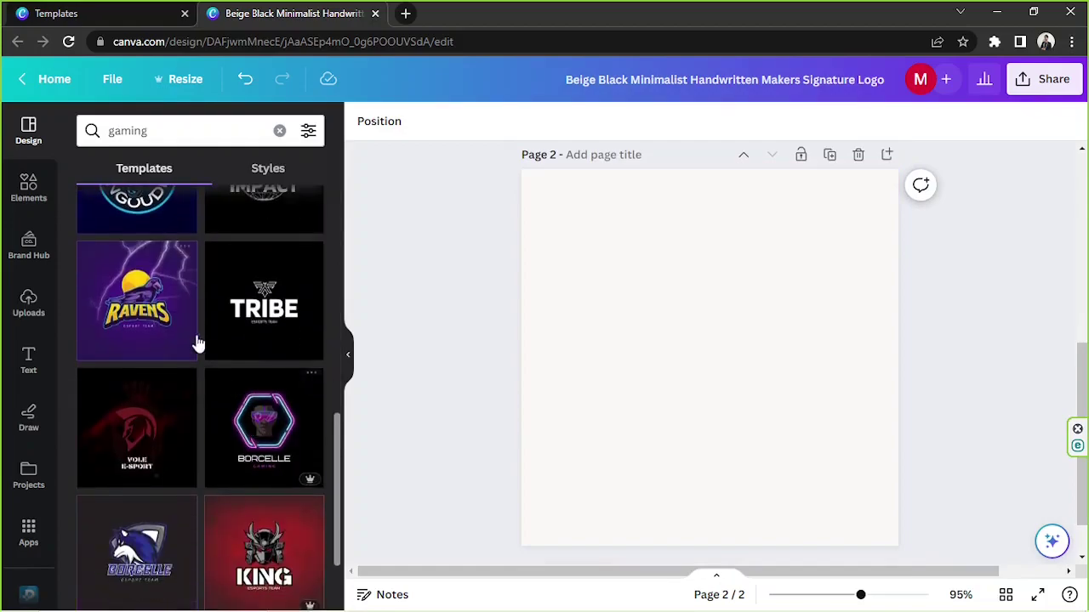
scroll(200, 323, down, 2)
Replace the 'gaming' template search with 'cooking' and browse results like Cooking Chefs and House Meal
click(132, 128)
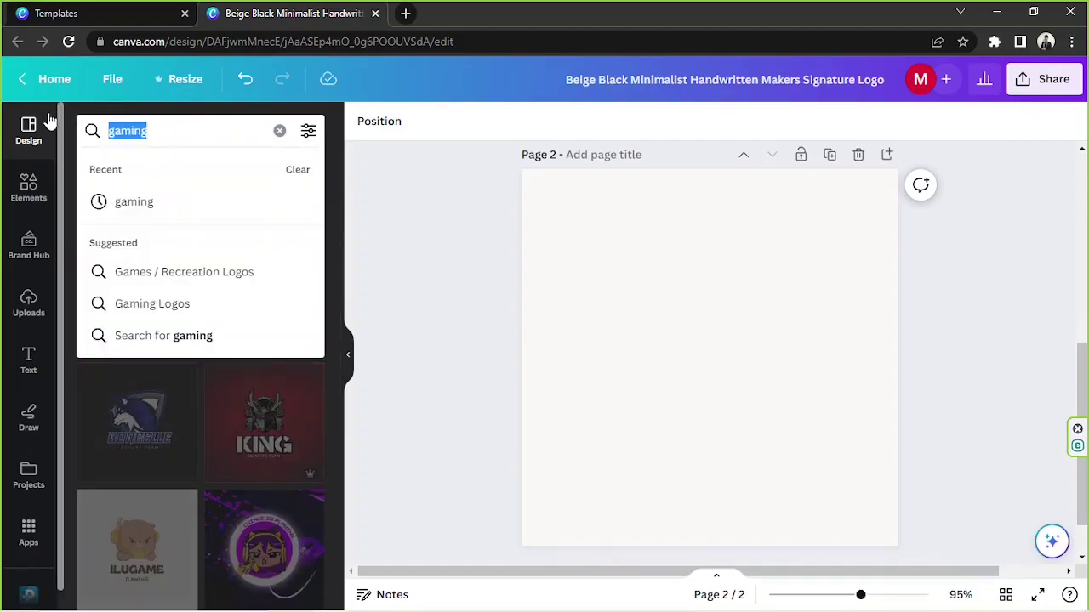
text(cooking)
key(Return)
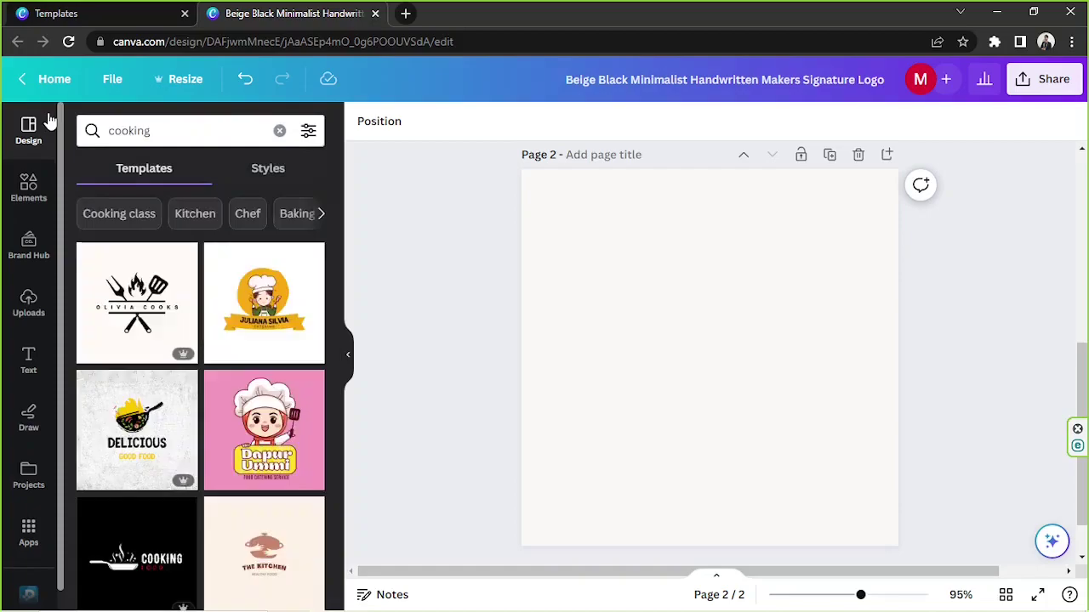
scroll(217, 345, down, 2)
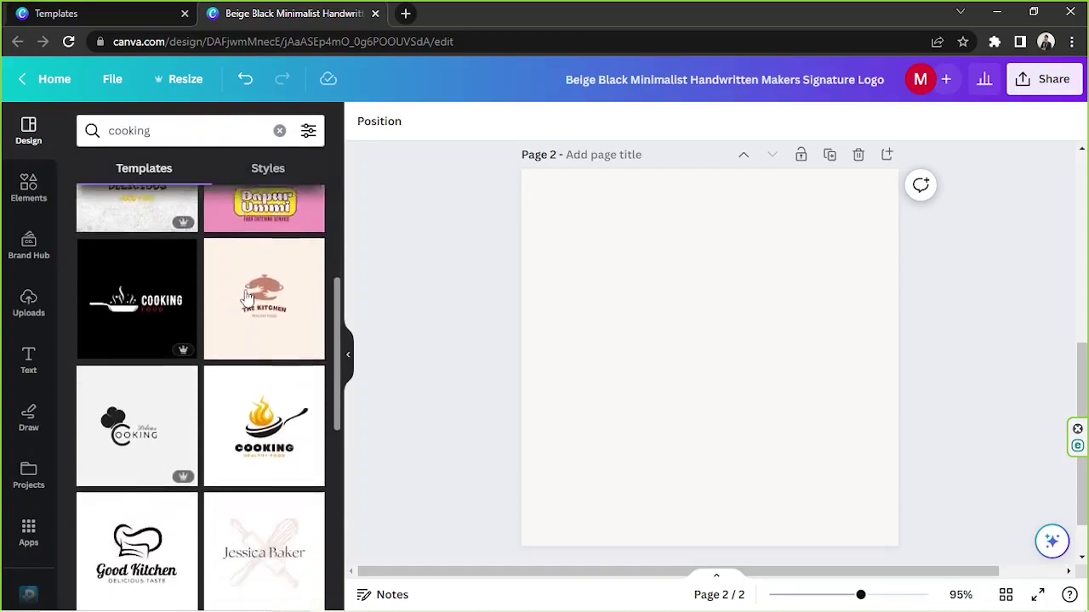
scroll(272, 294, down, 2)
scroll(166, 370, down, 4)
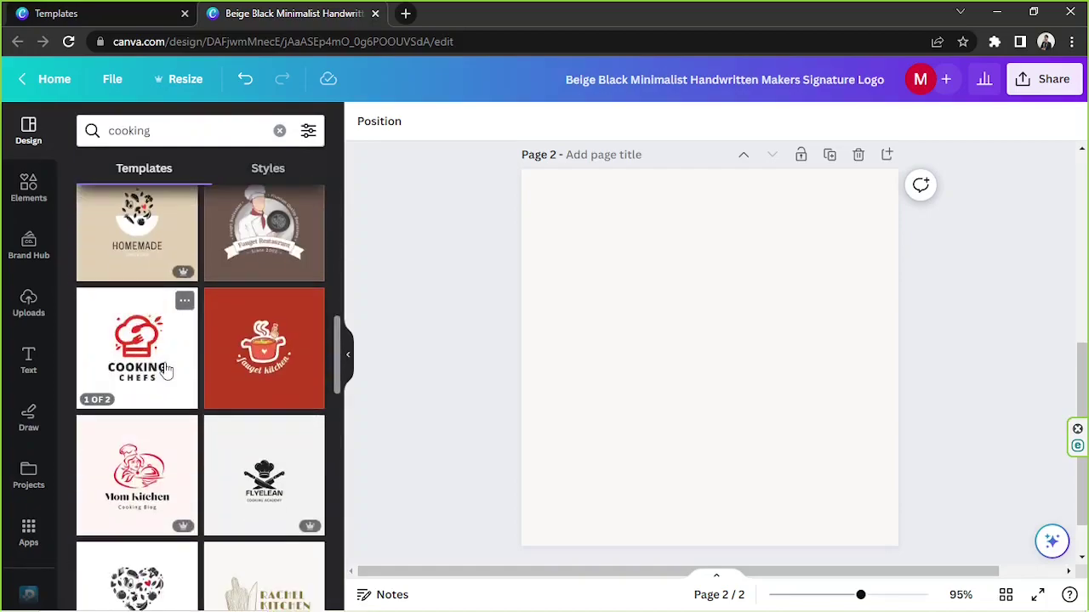
scroll(188, 362, down, 4)
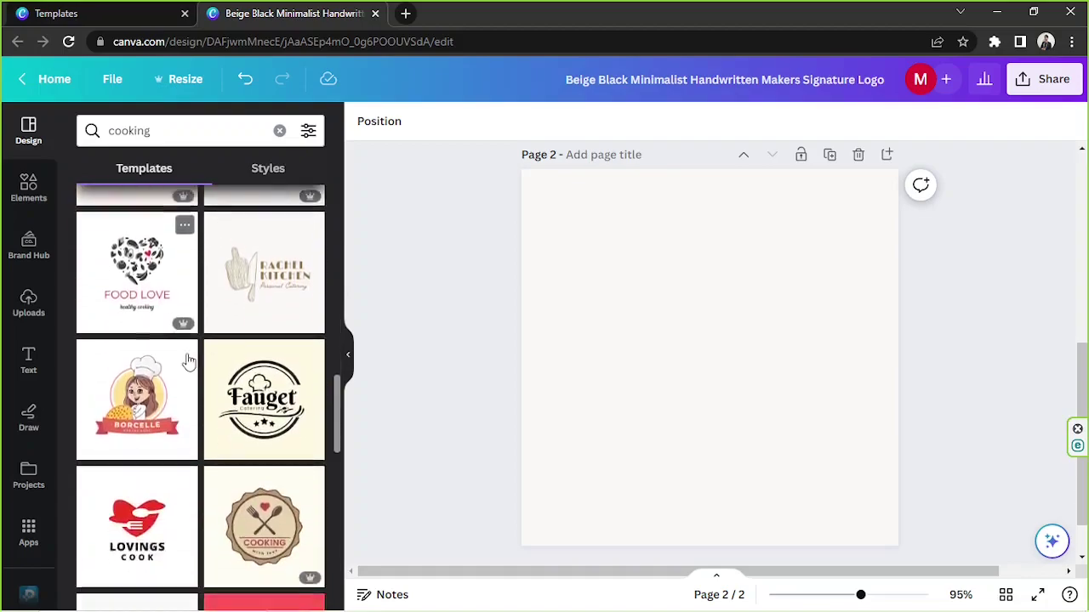
scroll(189, 362, down, 1)
scroll(226, 372, down, 4)
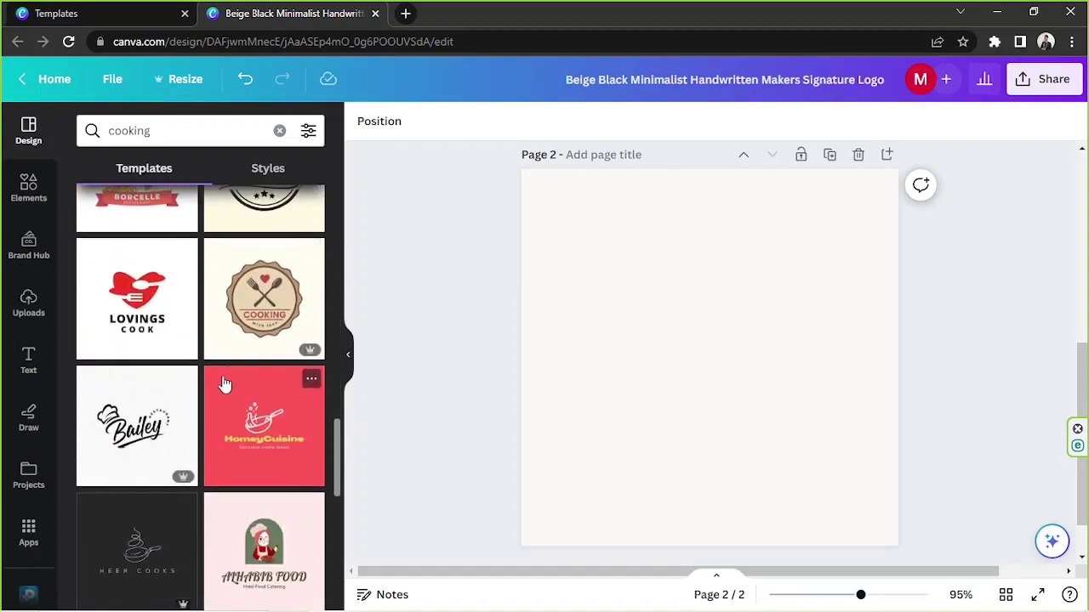
scroll(179, 381, down, 3)
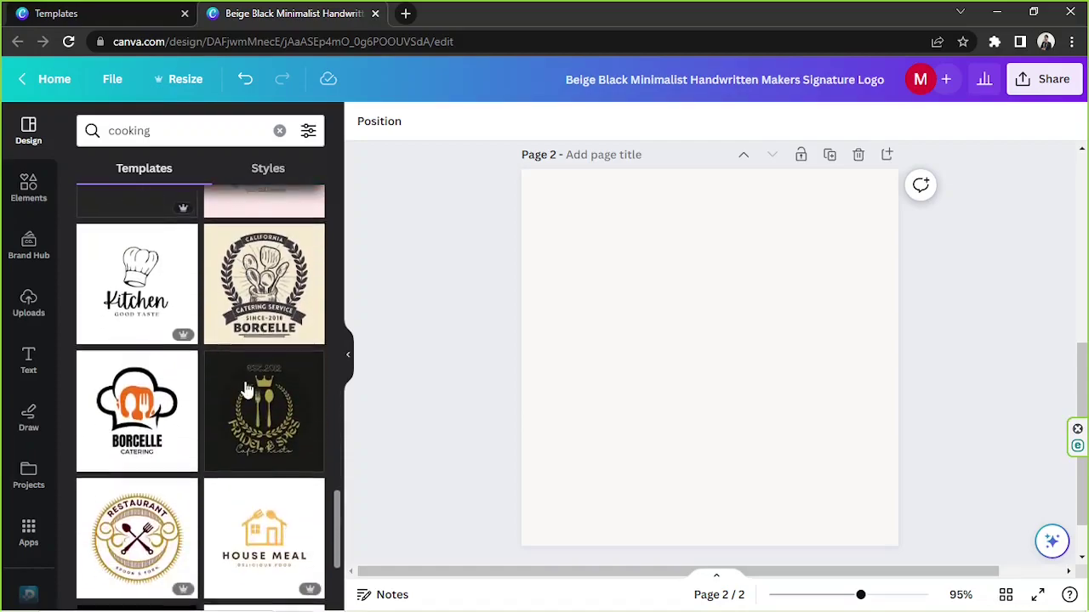
scroll(207, 377, down, 1)
scroll(644, 357, down, 1)
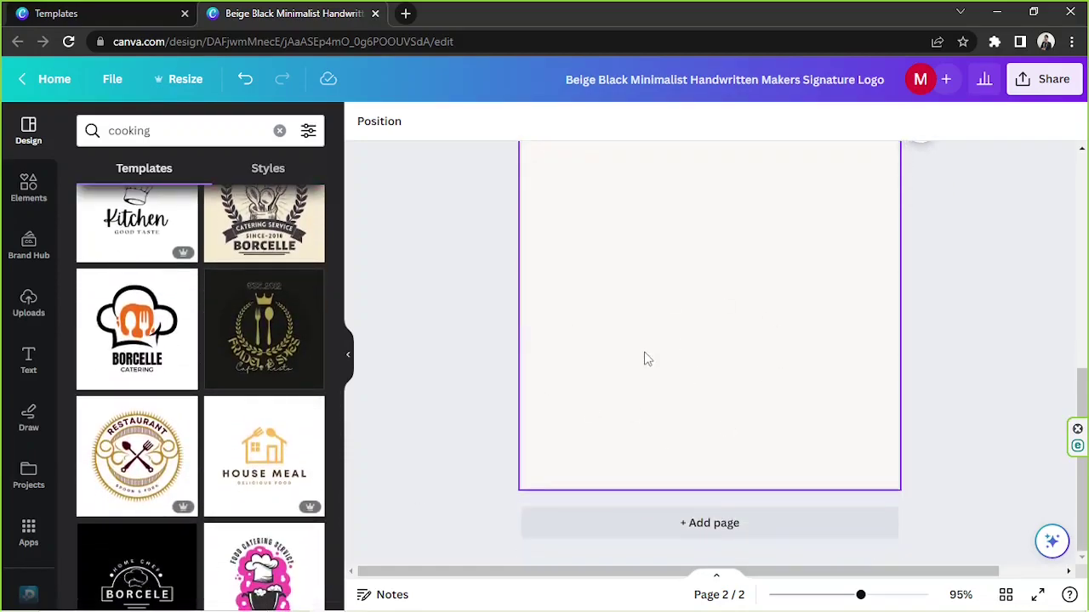
scroll(644, 357, up, 2)
scroll(158, 349, down, 2)
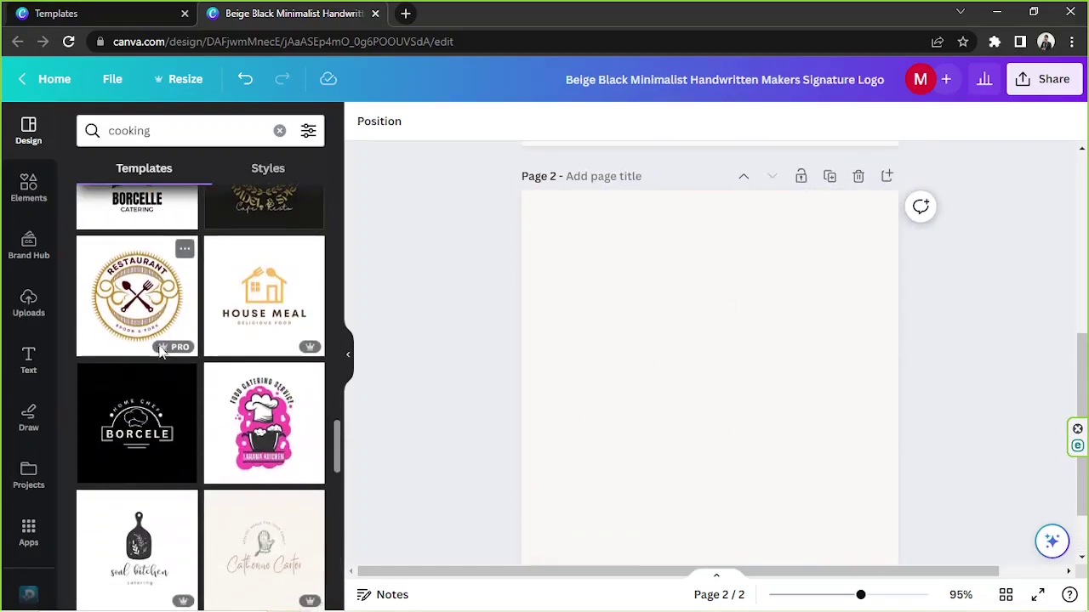
scroll(134, 409, down, 2)
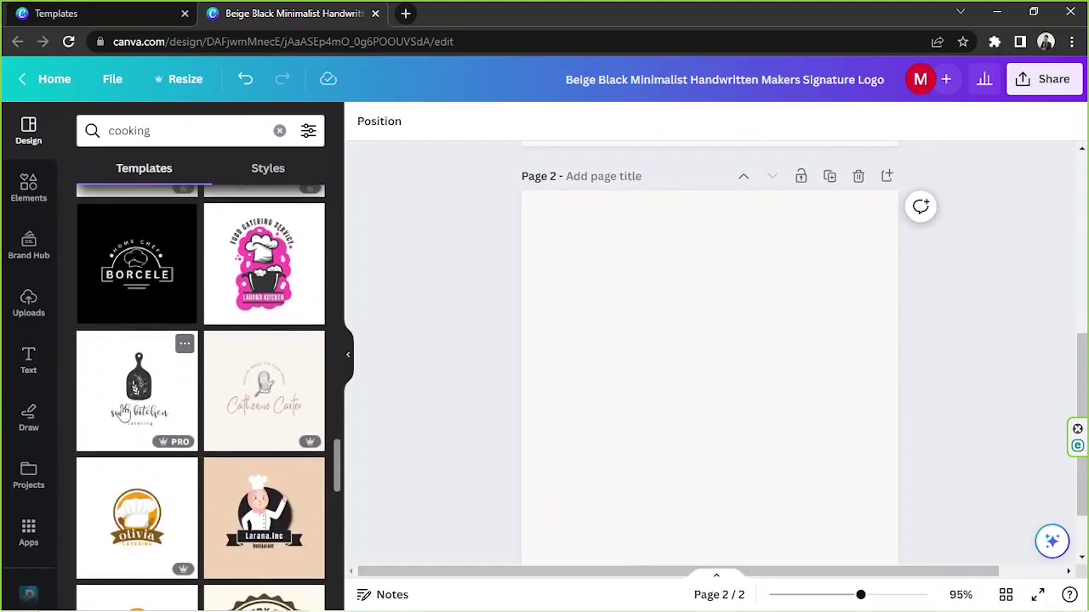
Add a circle from Elements to page 2, enlarge it and position it on the page
click(26, 191)
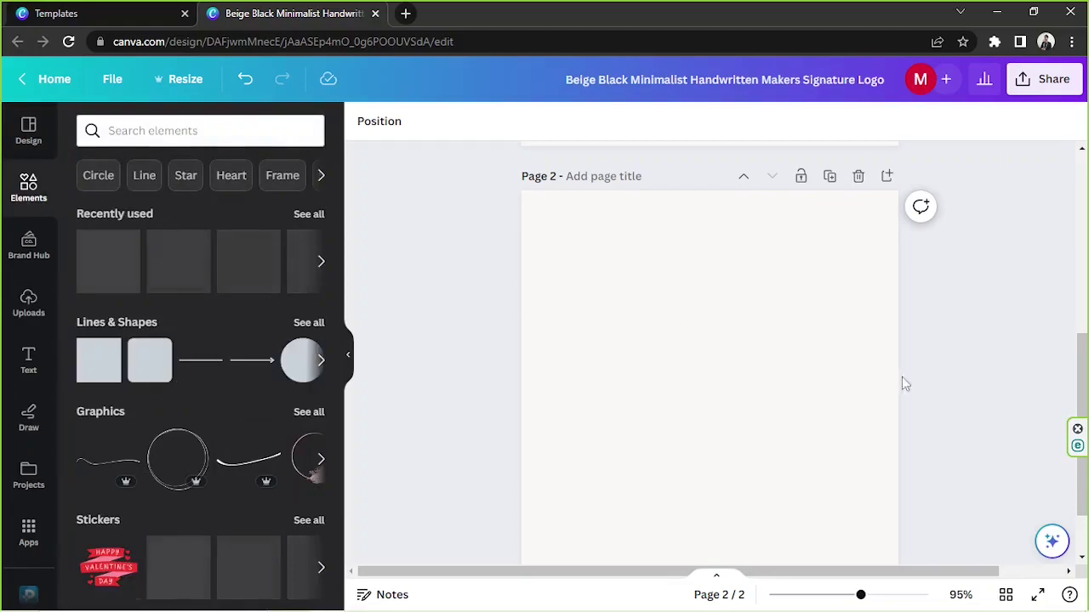
scroll(644, 376, down, 3)
scroll(1030, 377, up, 2)
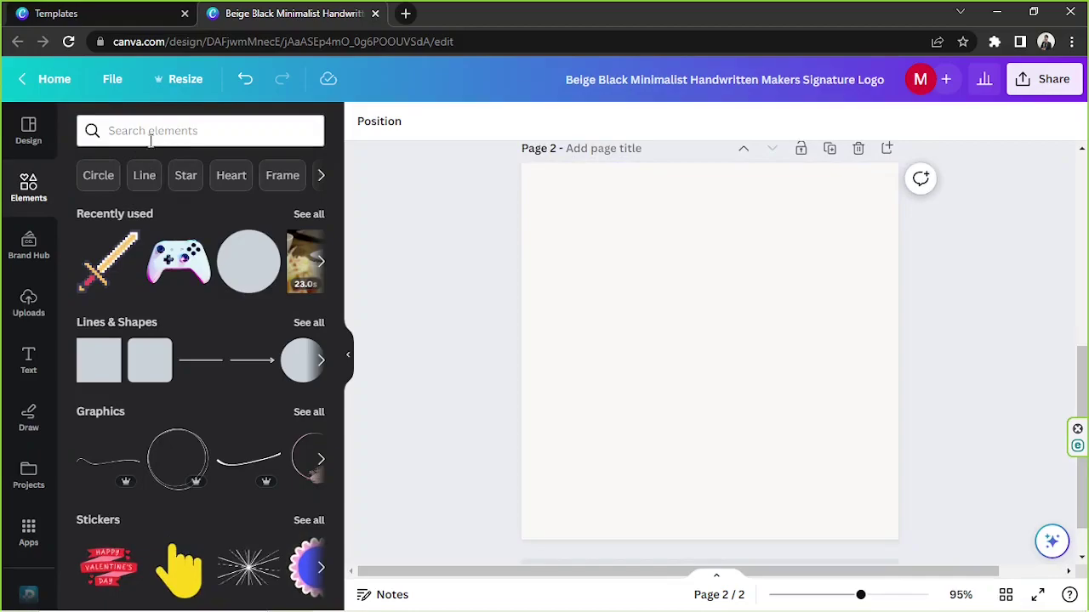
click(248, 261)
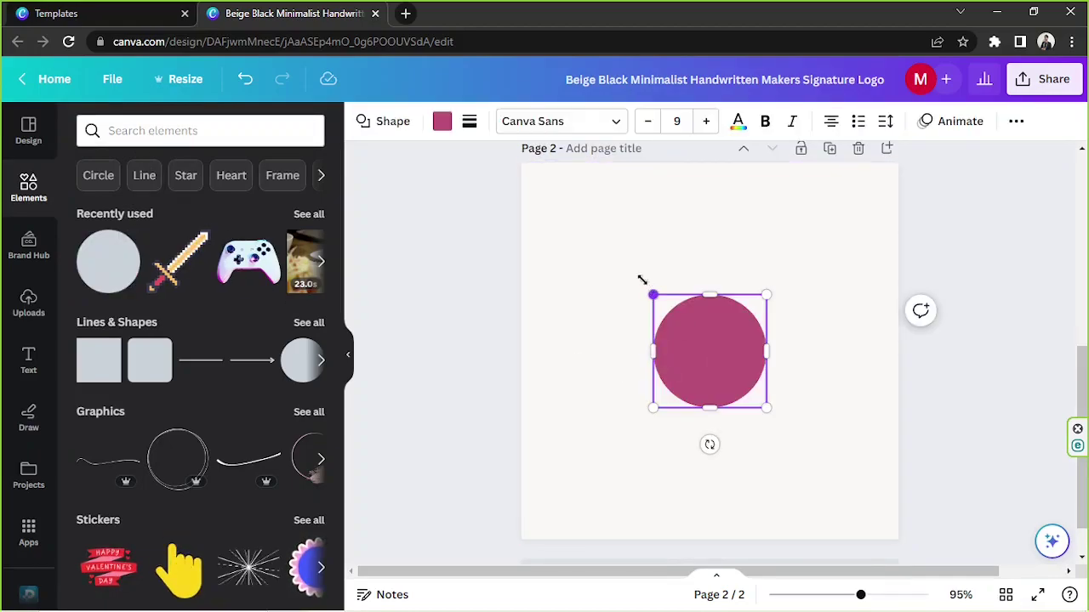
drag(642, 281, 389, 146)
drag(666, 318, 718, 384)
Fill the circle with the default orange colour and reselect it
click(441, 121)
click(307, 427)
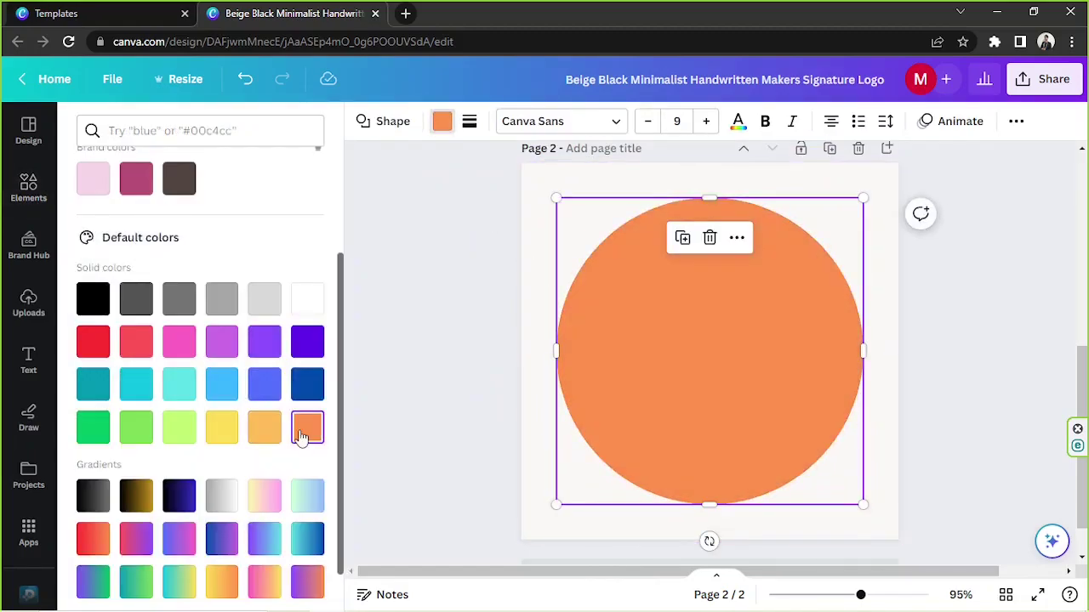
click(400, 242)
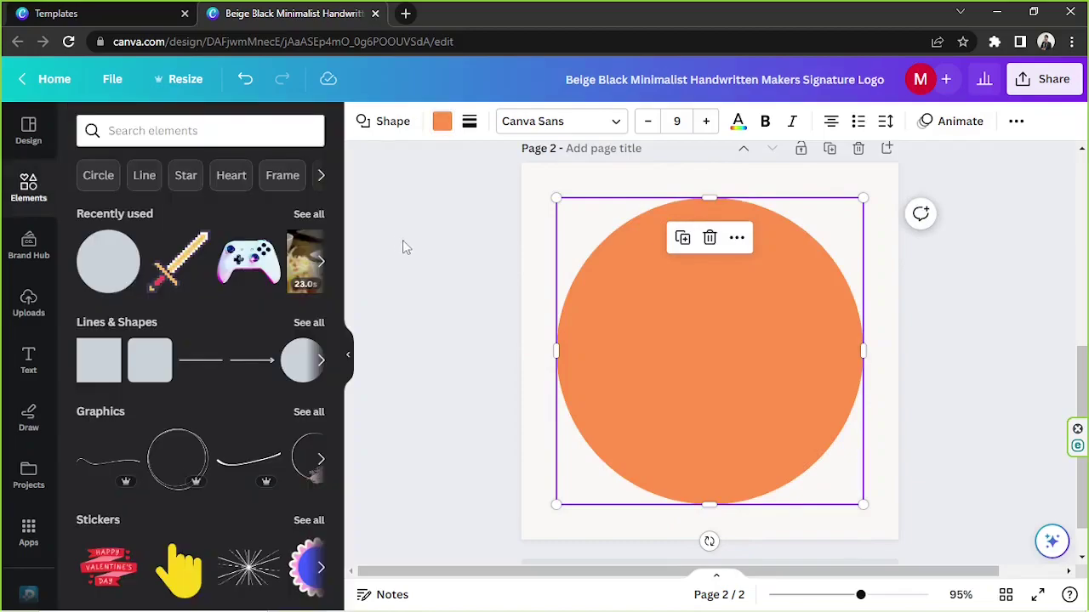
click(981, 345)
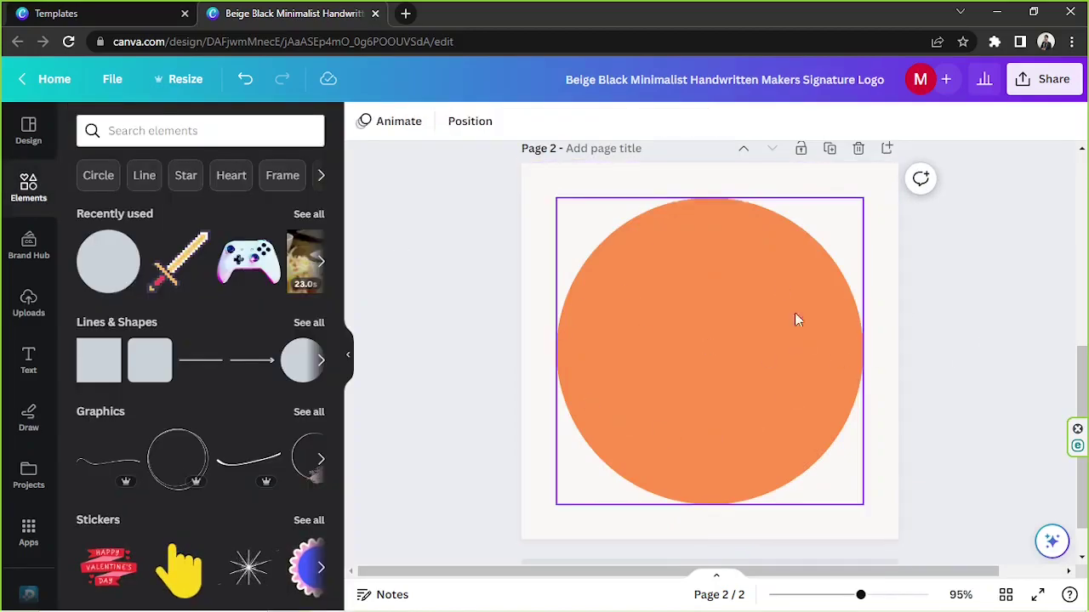
click(719, 334)
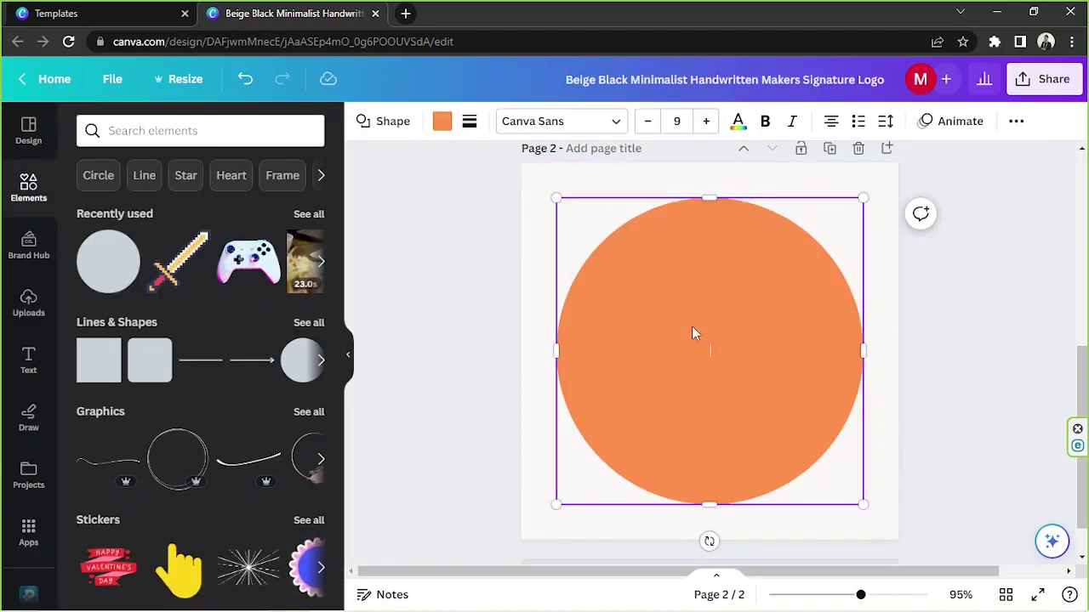
click(965, 333)
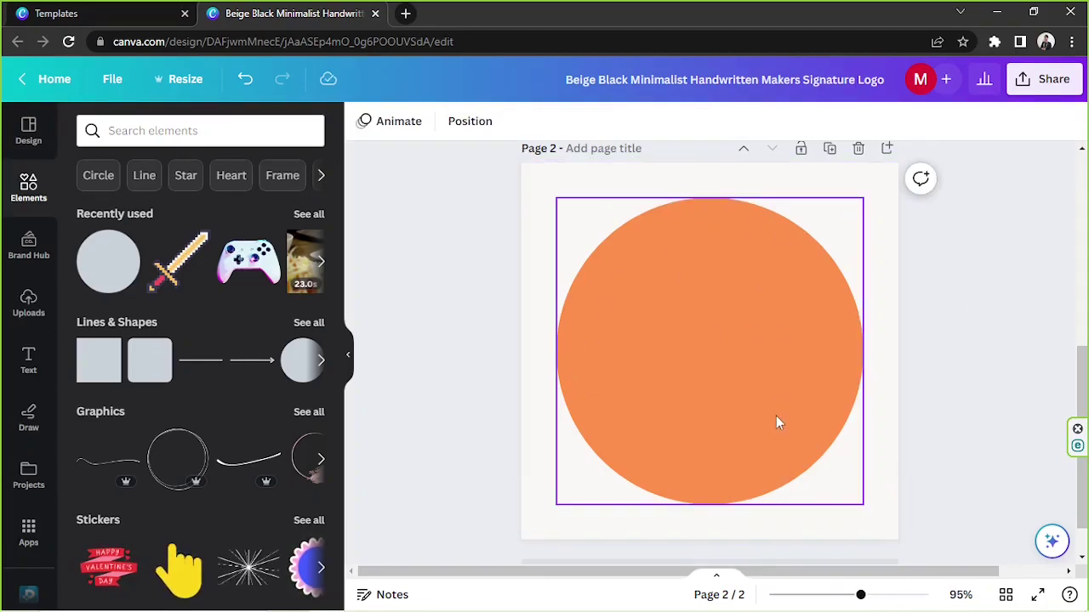
click(769, 352)
click(508, 321)
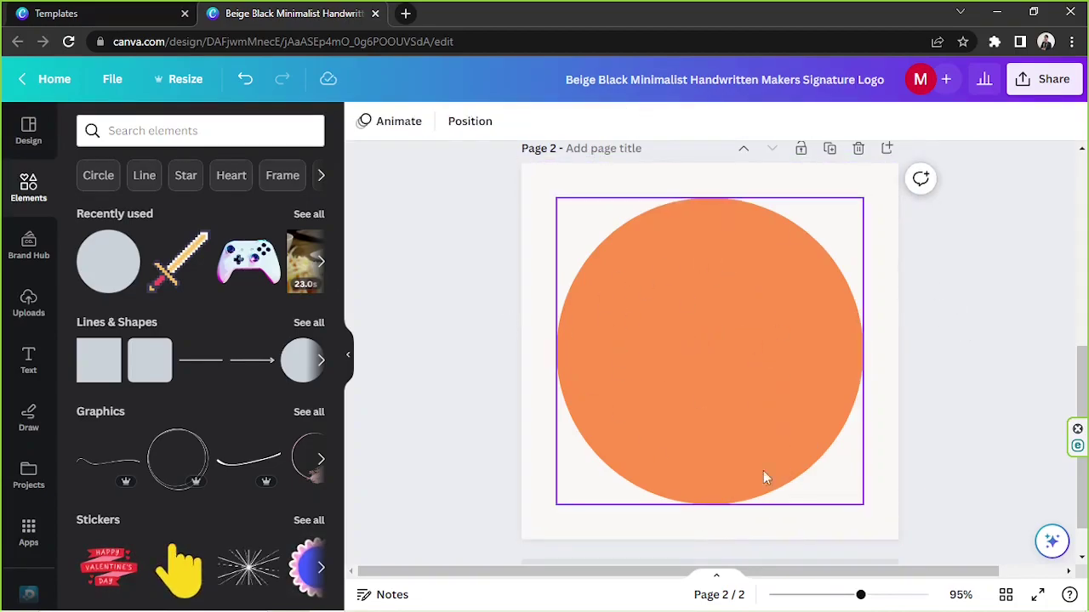
click(767, 354)
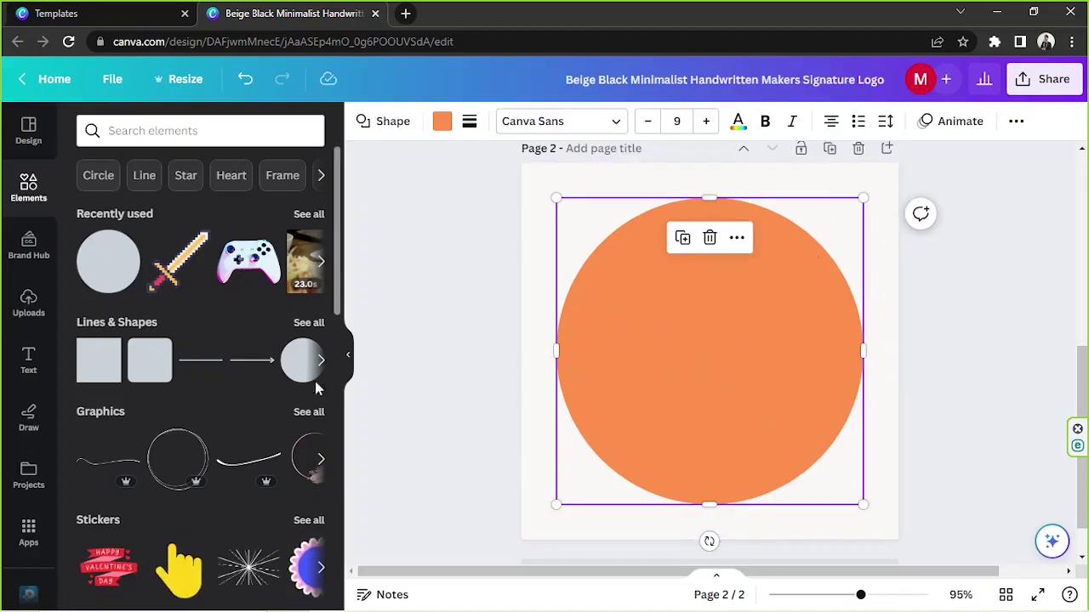
Search Elements for 'cooking' and browse the Graphics results
click(192, 143)
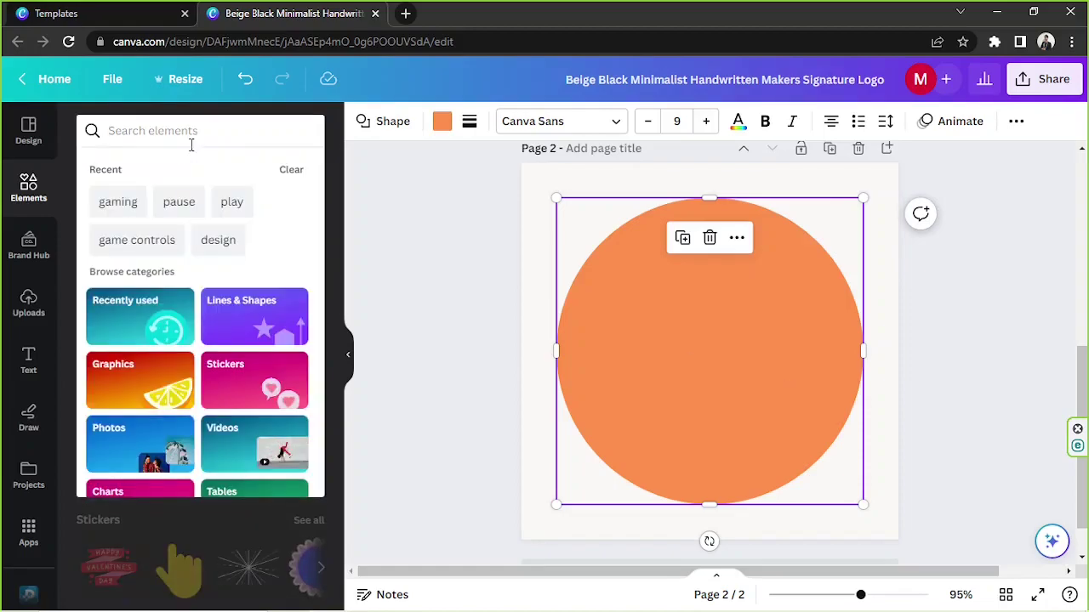
text(cooking)
key(Return)
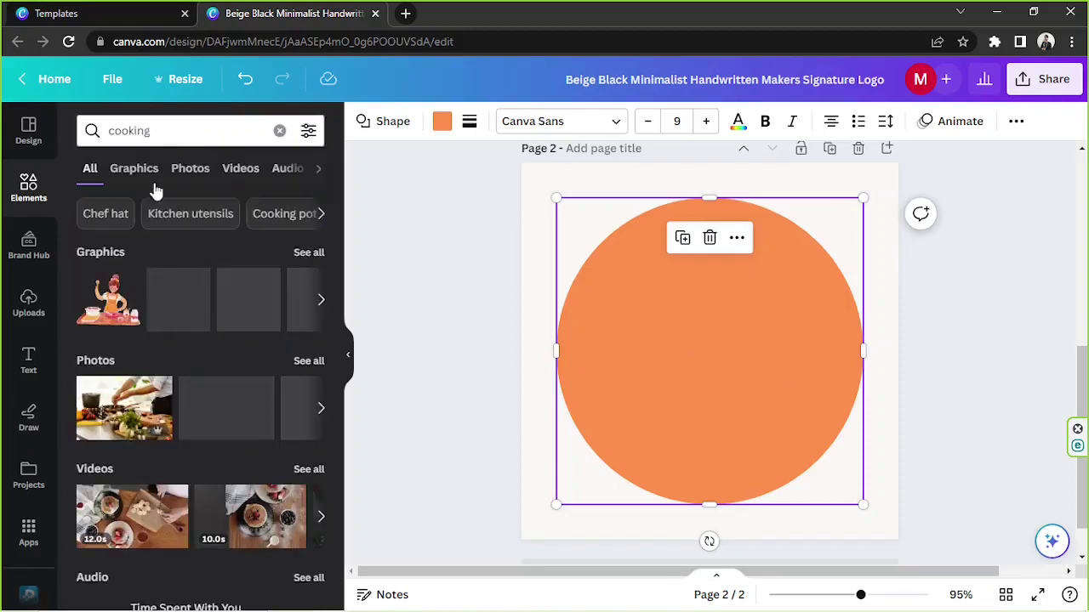
click(138, 172)
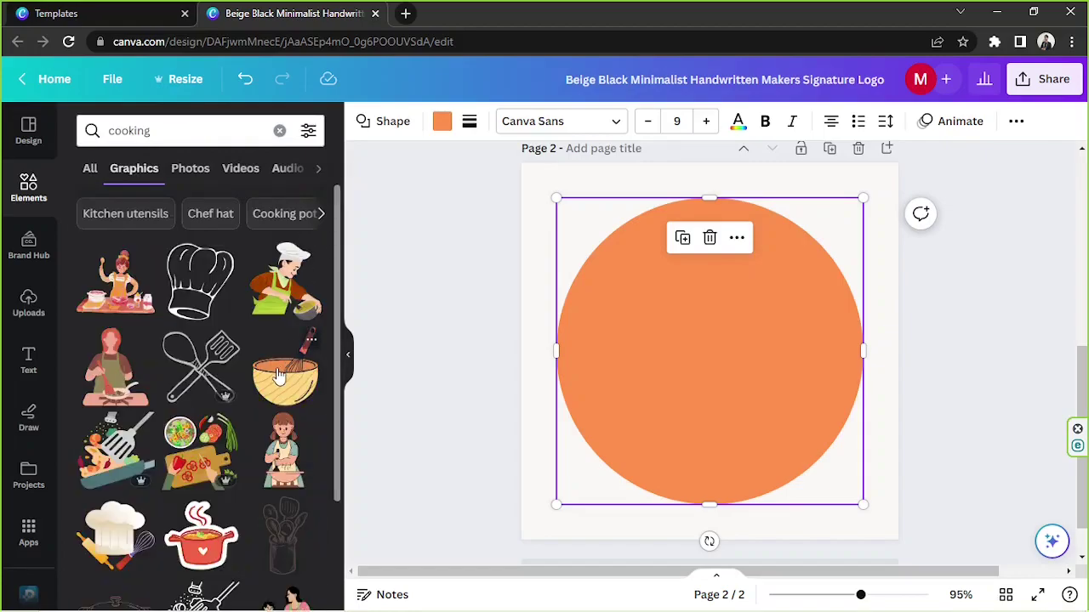
scroll(209, 294, down, 2)
scroll(210, 294, down, 3)
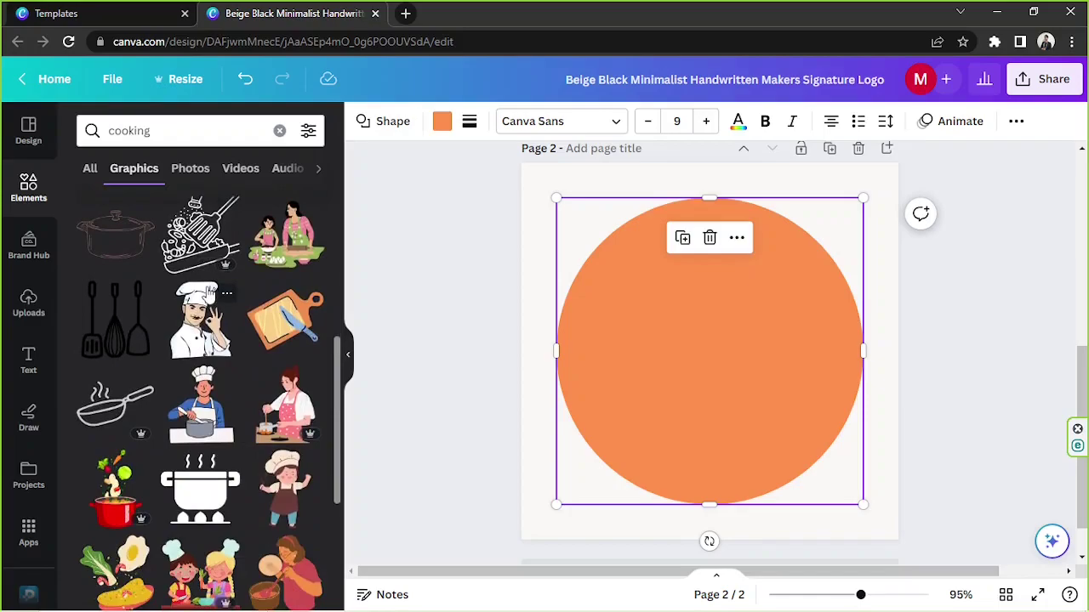
scroll(238, 298, down, 7)
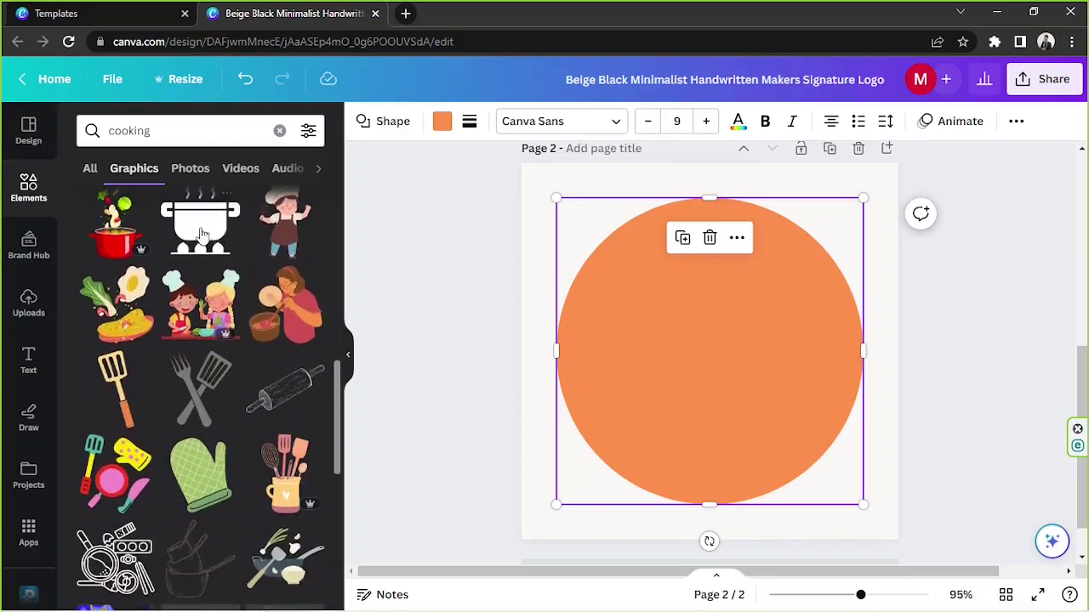
scroll(188, 366, down, 7)
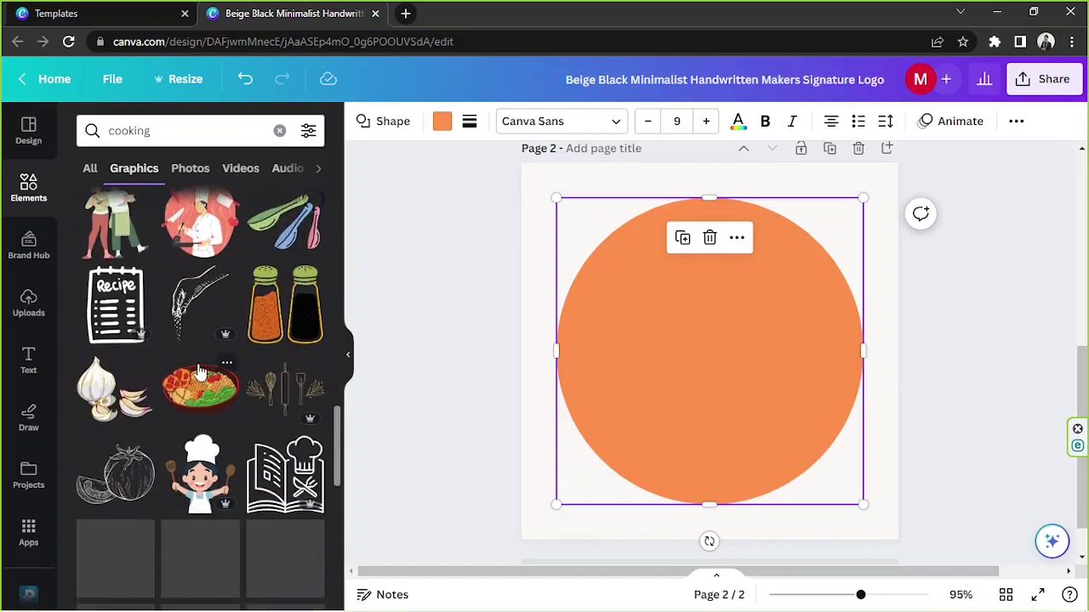
scroll(189, 366, down, 3)
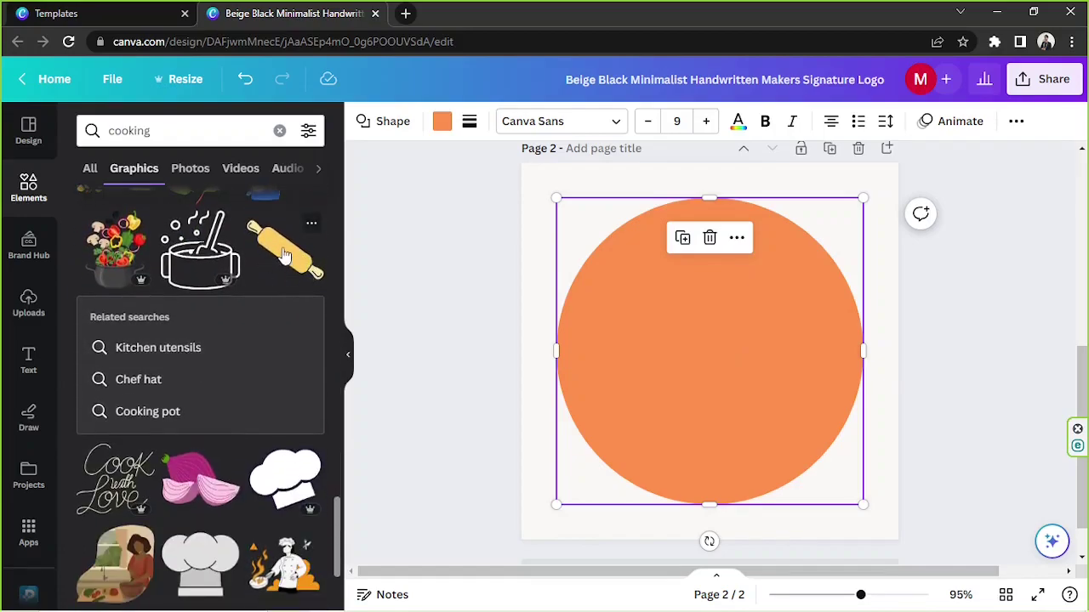
scroll(274, 273, down, 3)
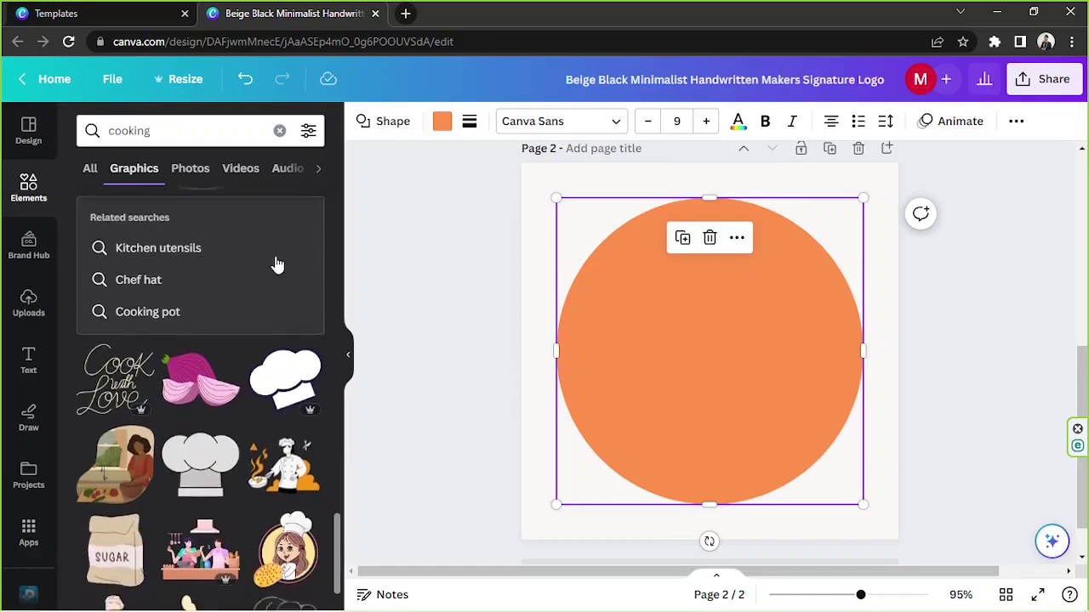
scroll(276, 263, up, 4)
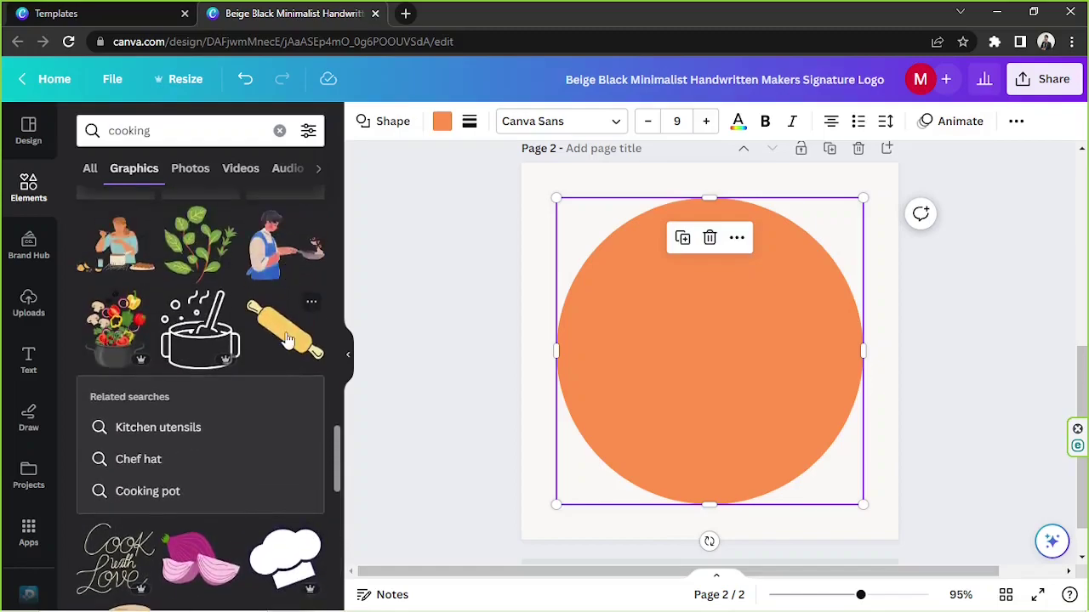
Add the rolling pin graphic, then move and resize it across the circle's lower-left
click(285, 332)
drag(762, 358, 686, 397)
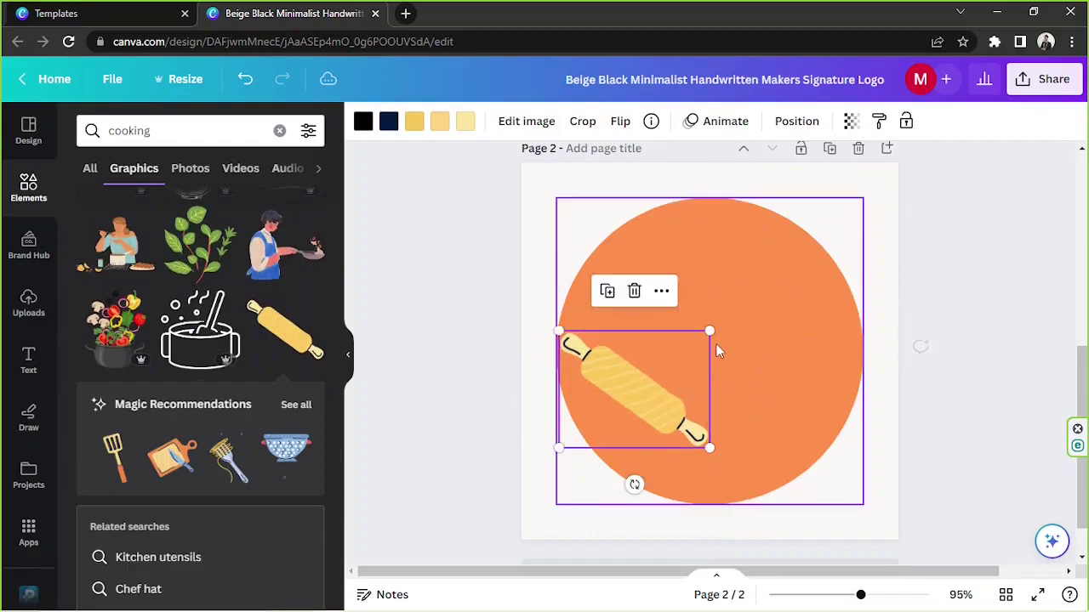
drag(709, 333, 737, 366)
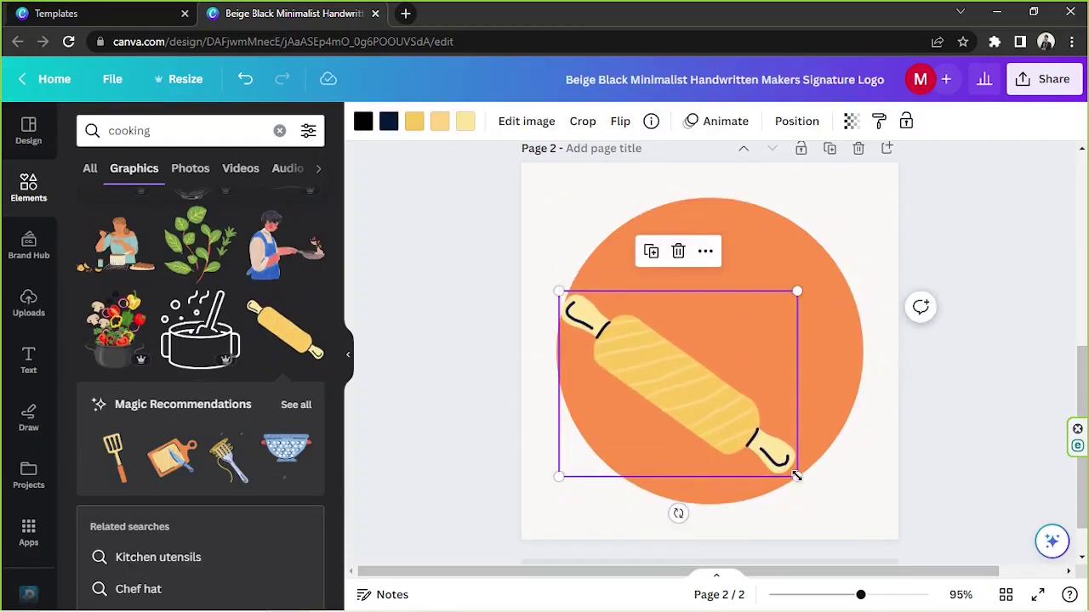
drag(797, 474, 768, 452)
drag(727, 419, 738, 446)
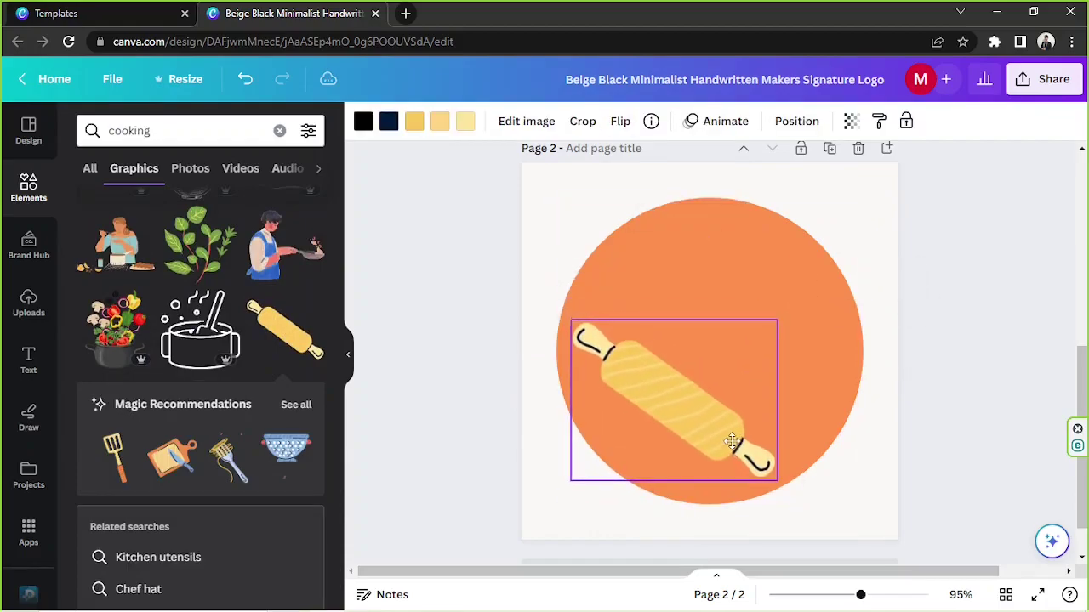
double_click(684, 433)
click(141, 594)
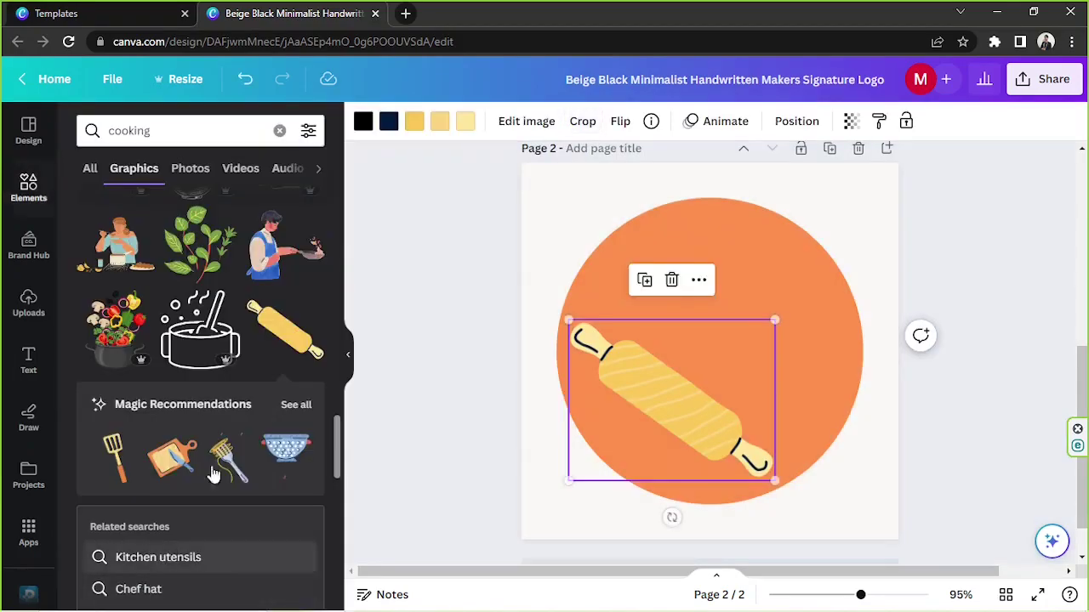
Delete the rolling pin graphic from the design
scroll(230, 426, down, 3)
scroll(242, 353, down, 5)
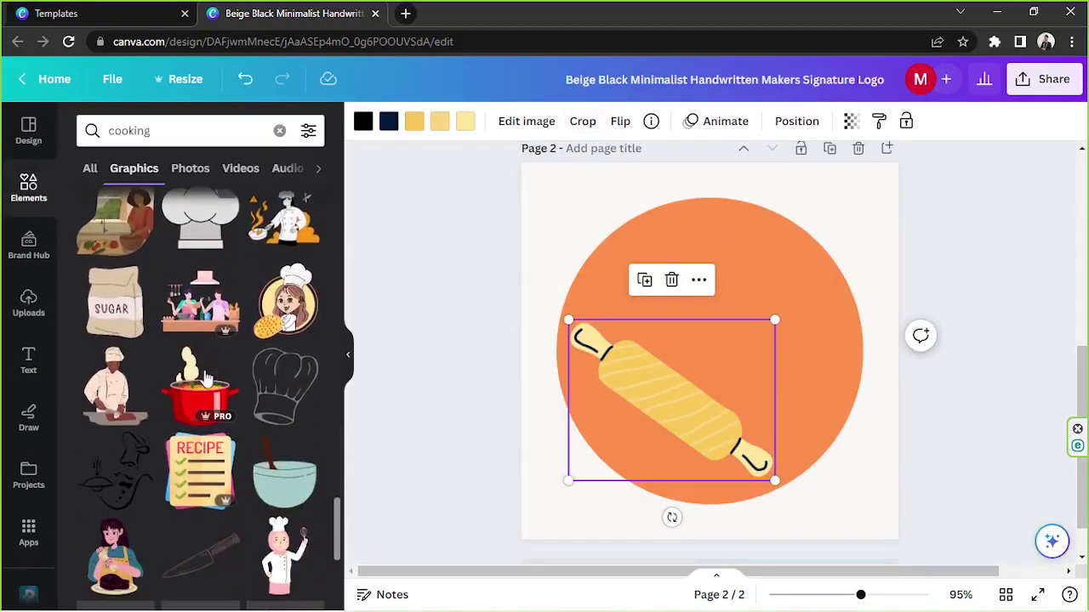
scroll(183, 353, down, 5)
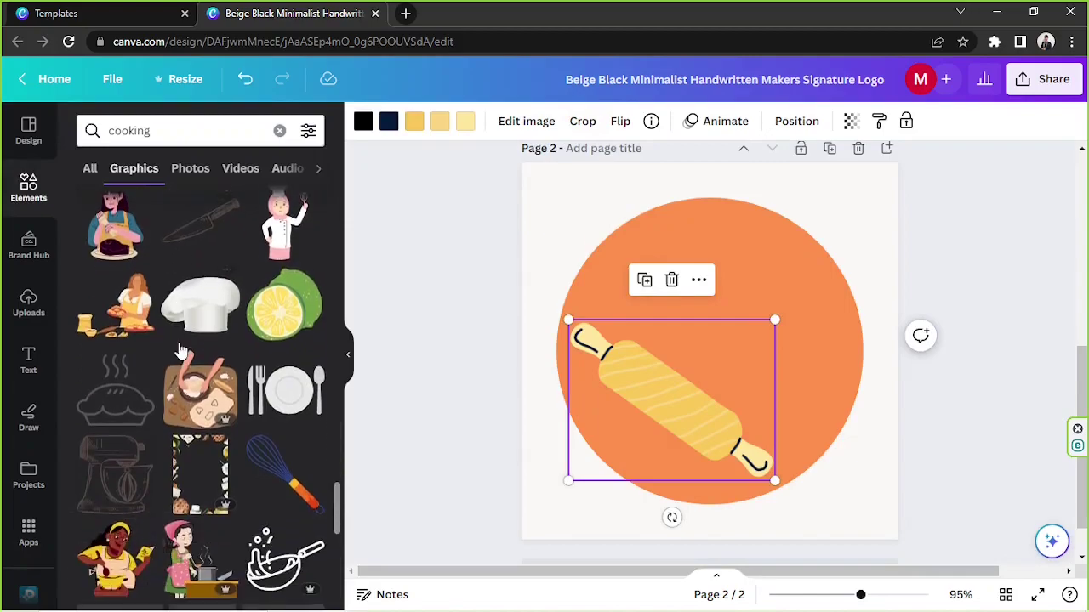
scroll(181, 350, down, 5)
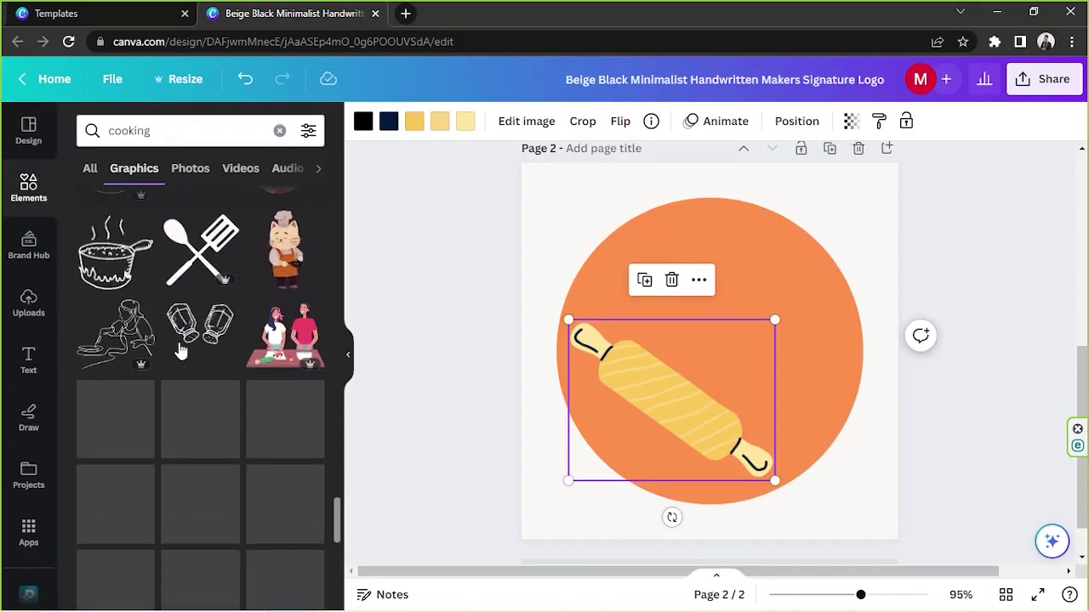
scroll(180, 350, down, 3)
key(Delete)
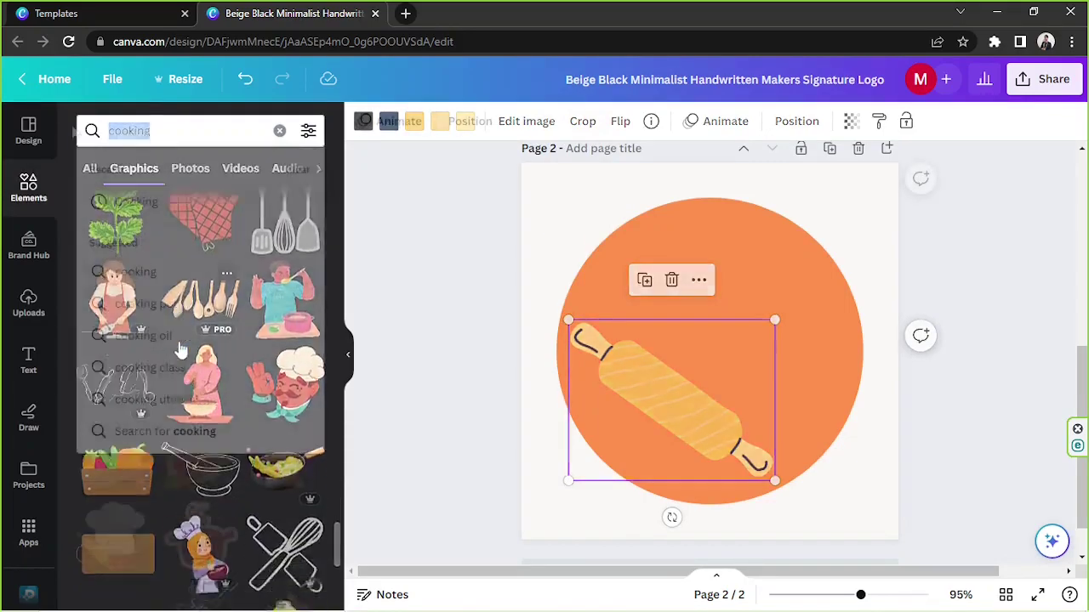
Search Elements for 'plate' and add the black-rimmed plate to the circle's centre
text(plate)
key(Return)
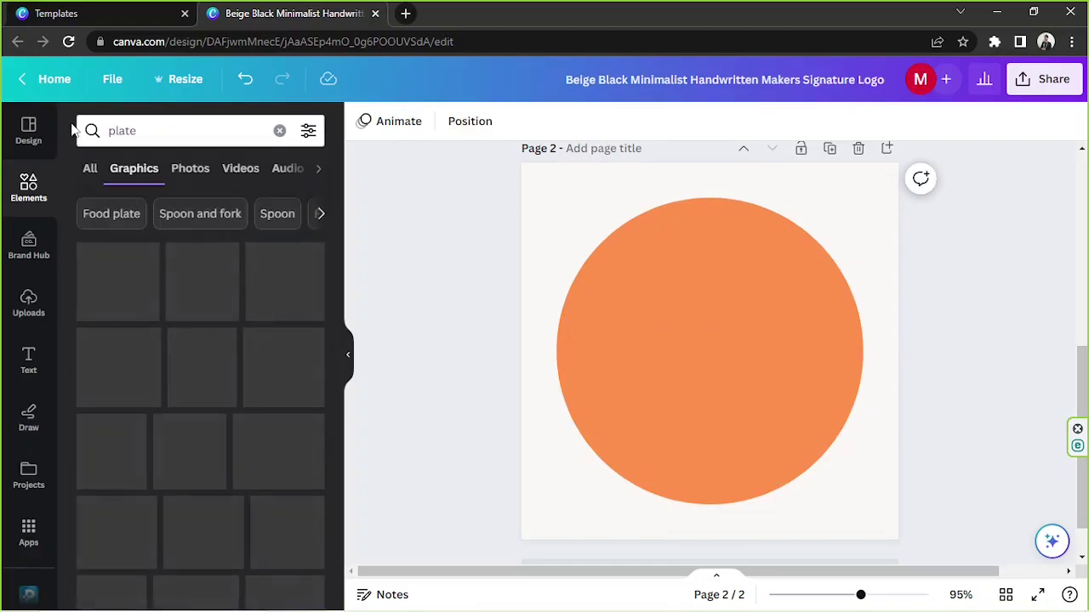
click(168, 259)
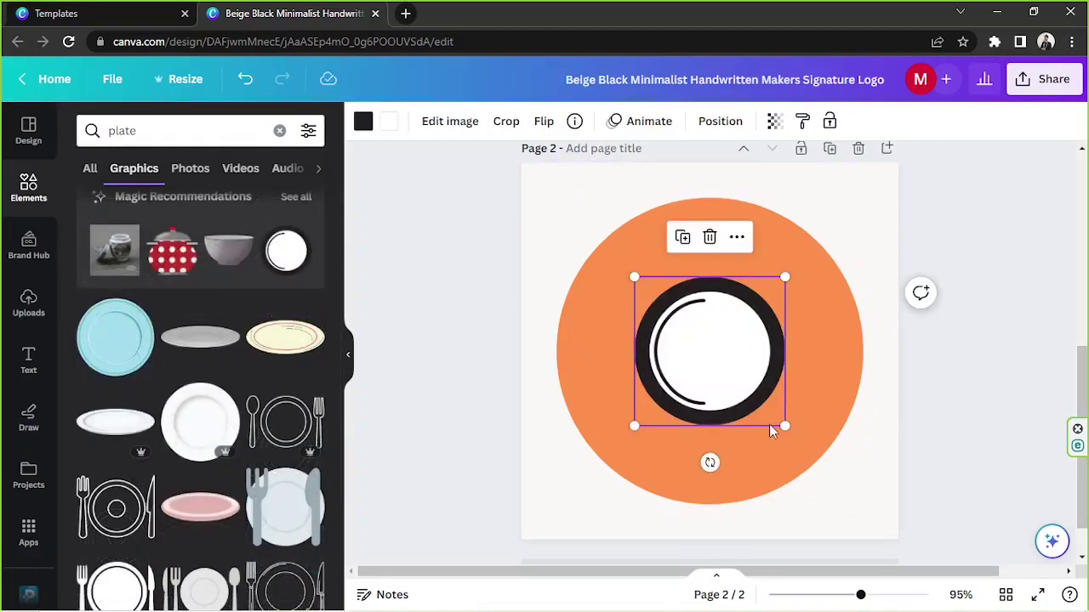
Recolour the plate's black rim to the dark brown Brand Kit colour
click(363, 123)
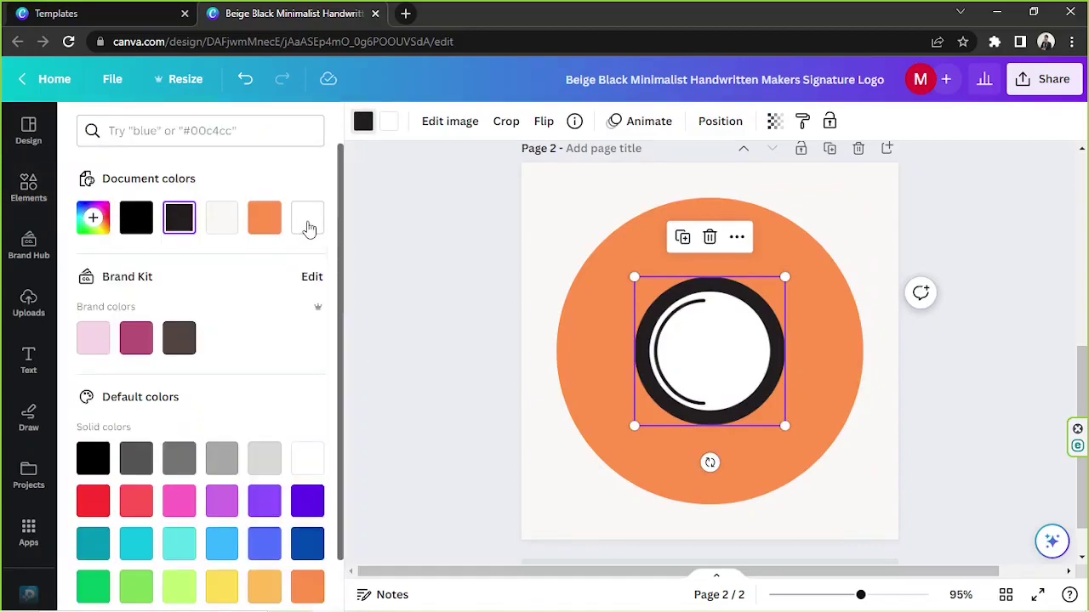
click(264, 218)
click(179, 337)
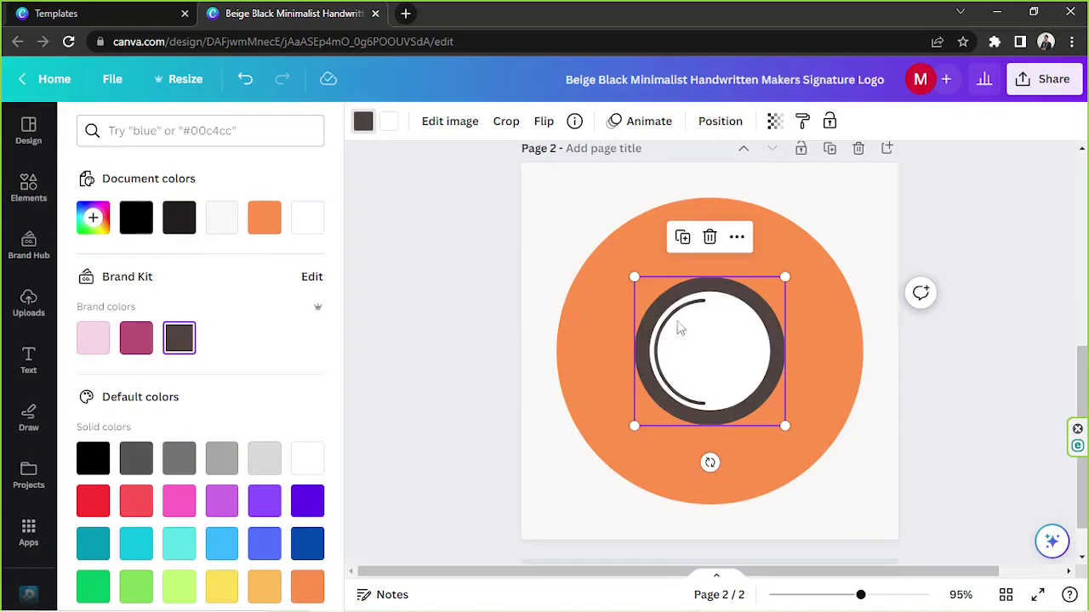
click(539, 323)
click(697, 341)
click(28, 188)
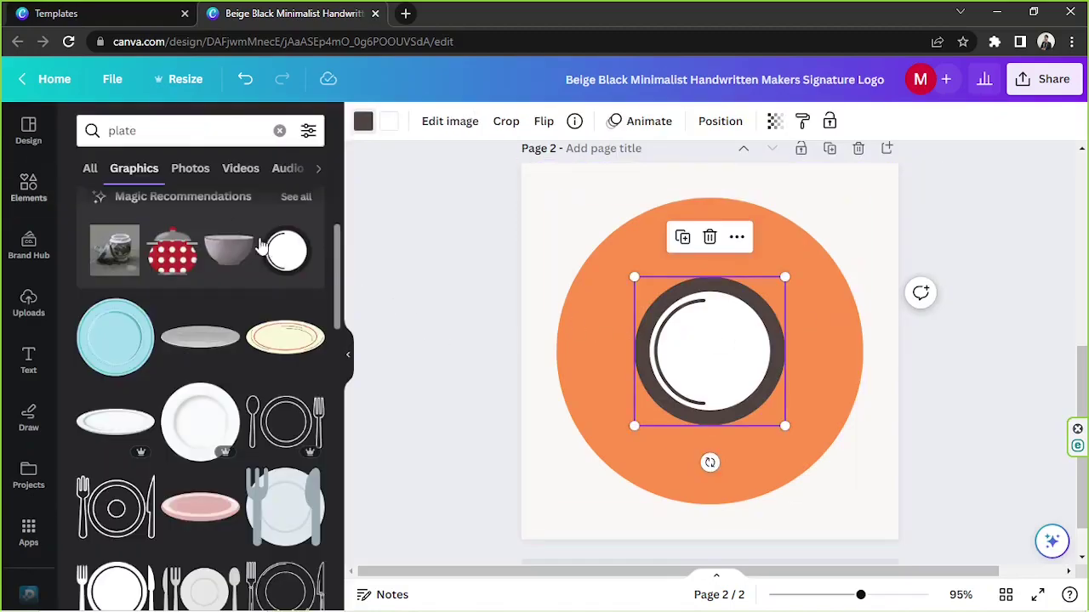
click(182, 130)
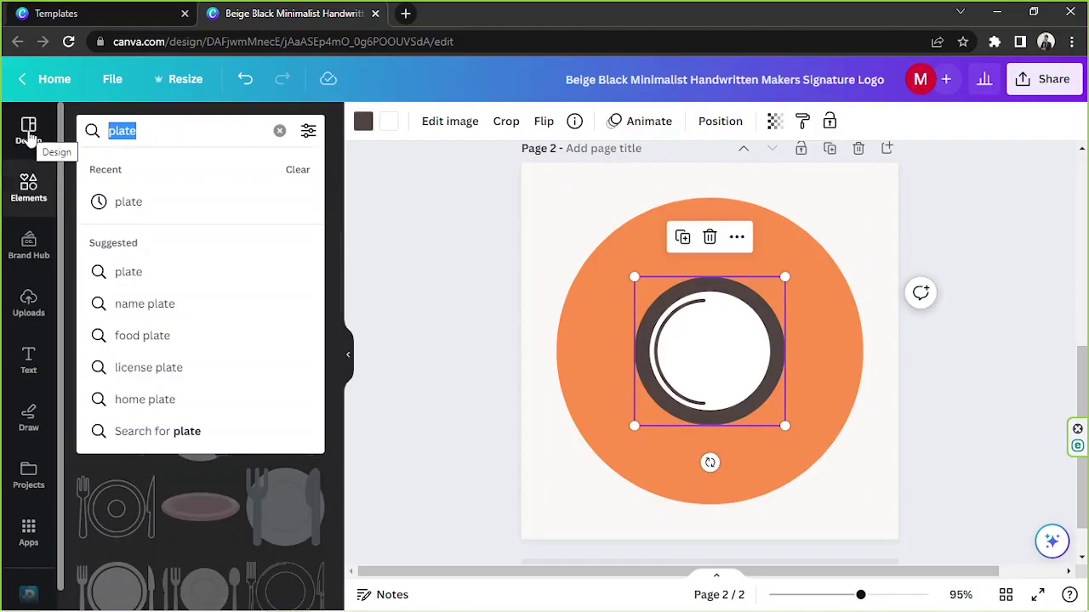
Search Elements for 'spoon' and browse the spoon graphics
text(sppo)
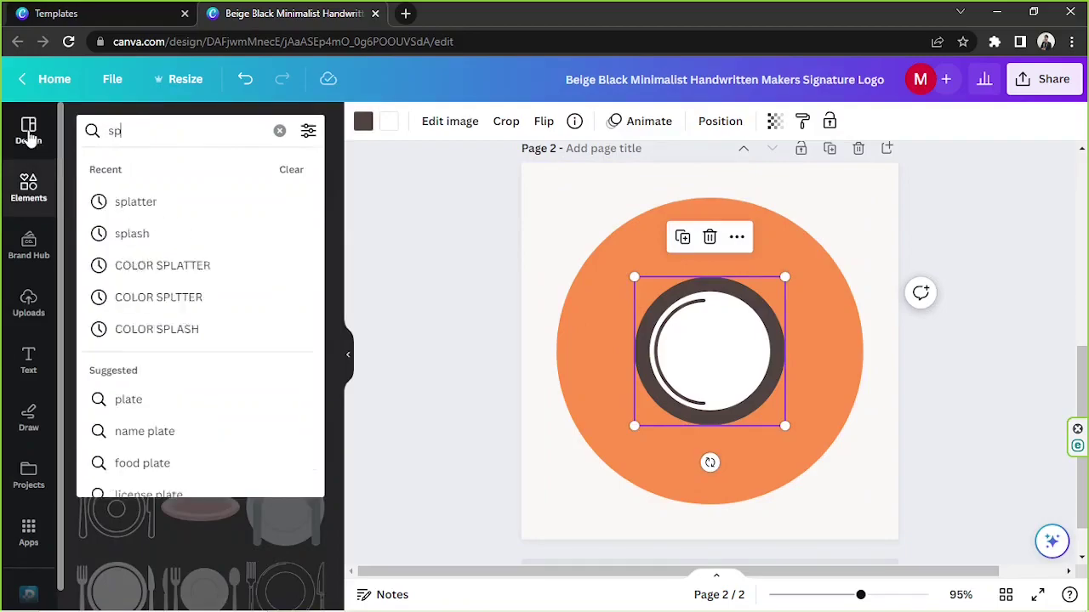
key(BackSpace)
key(BackSpace)
text(oon)
key(Return)
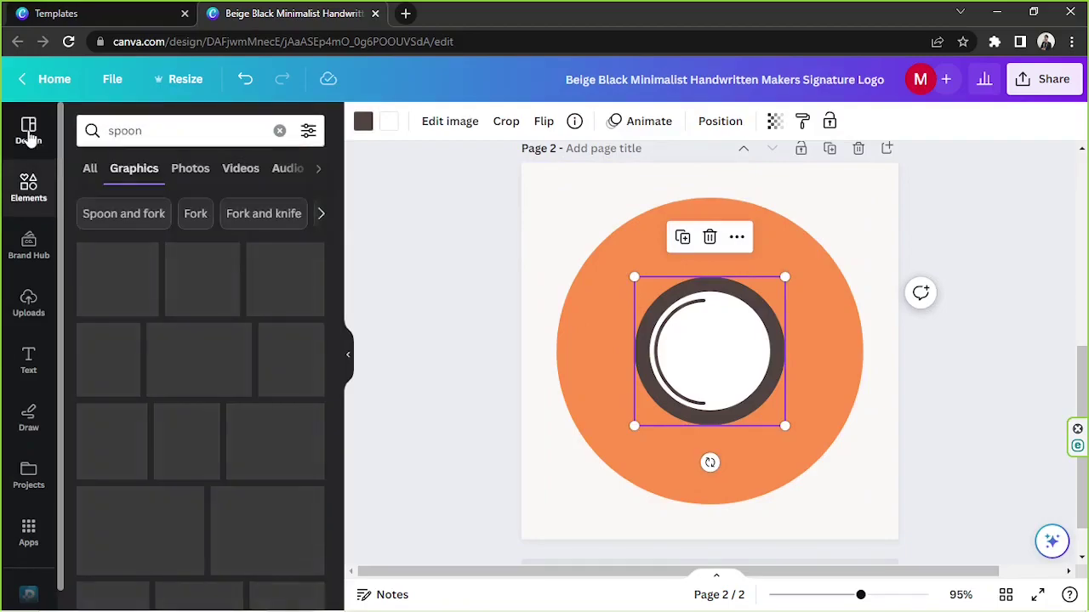
scroll(126, 283, down, 4)
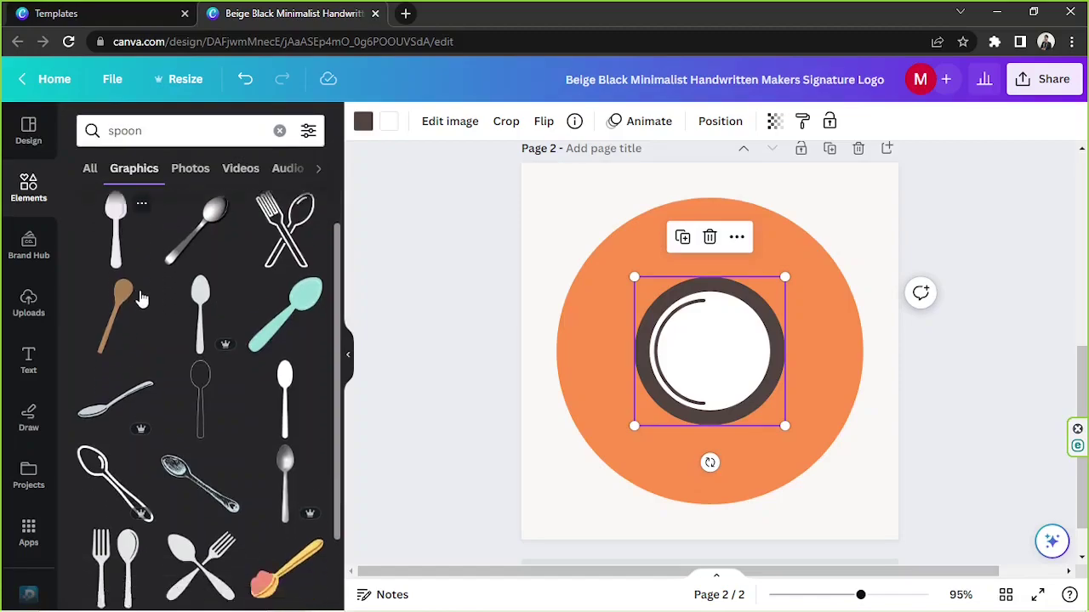
scroll(126, 294, down, 3)
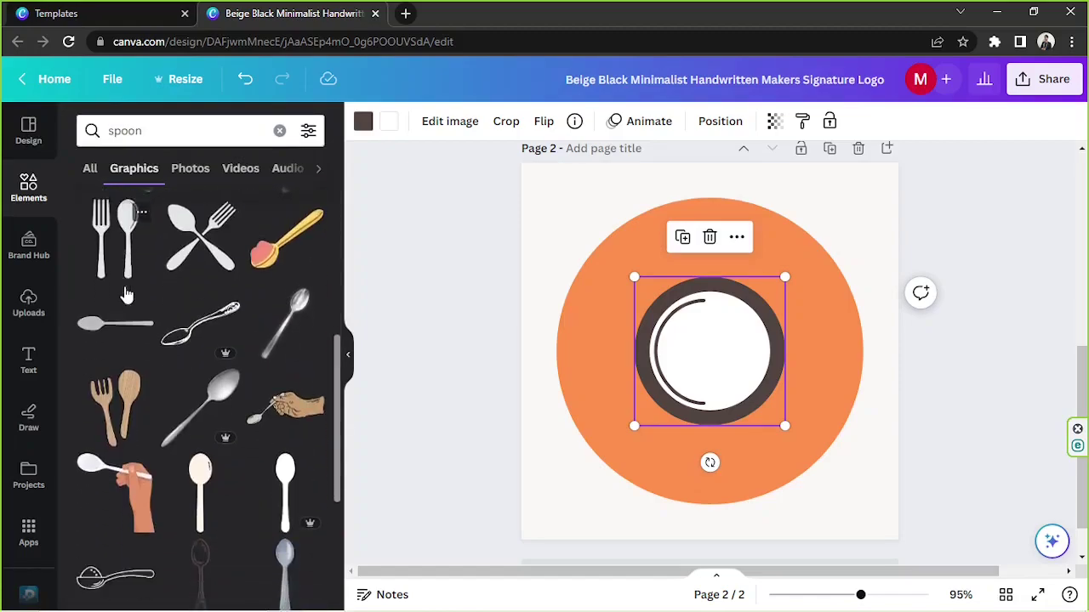
scroll(224, 334, down, 1)
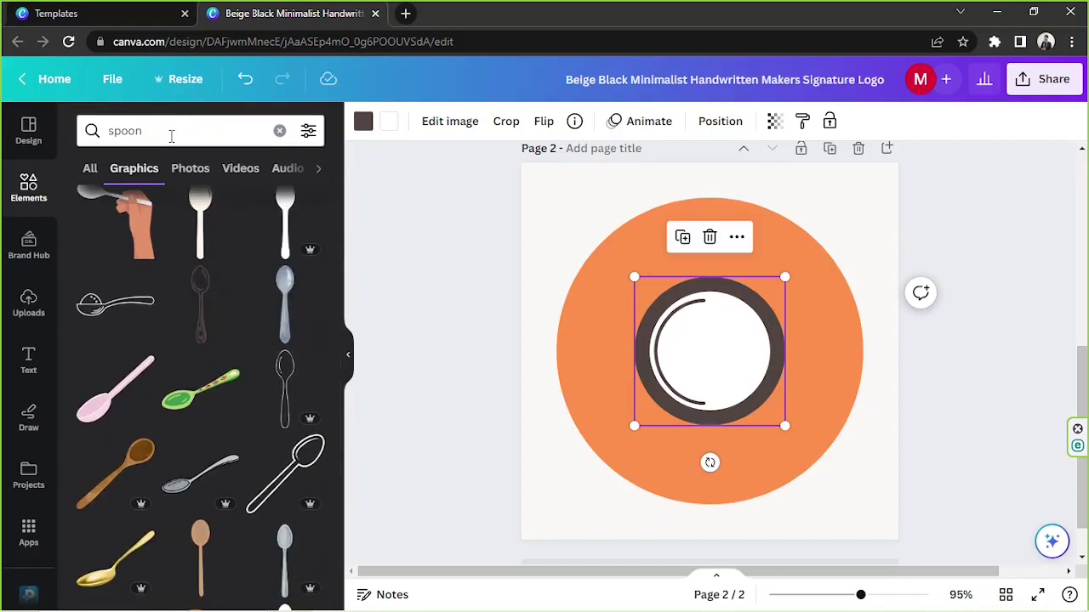
Search 'spoon and fork', add the orange cutlery graphic and place it at the plate's left edge
click(171, 136)
text(and afork)
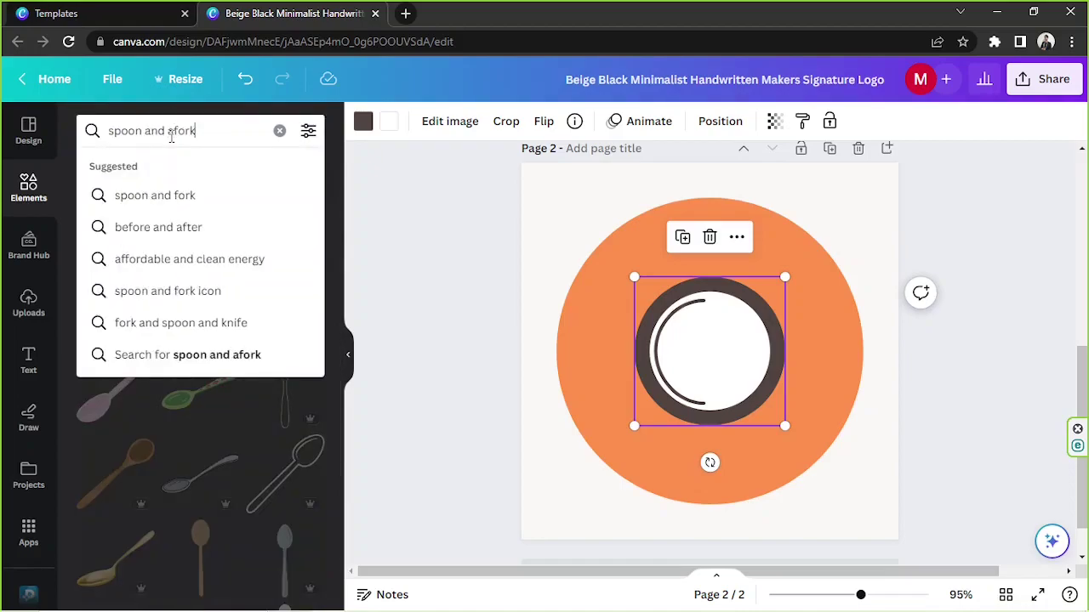
key(Return)
click(175, 131)
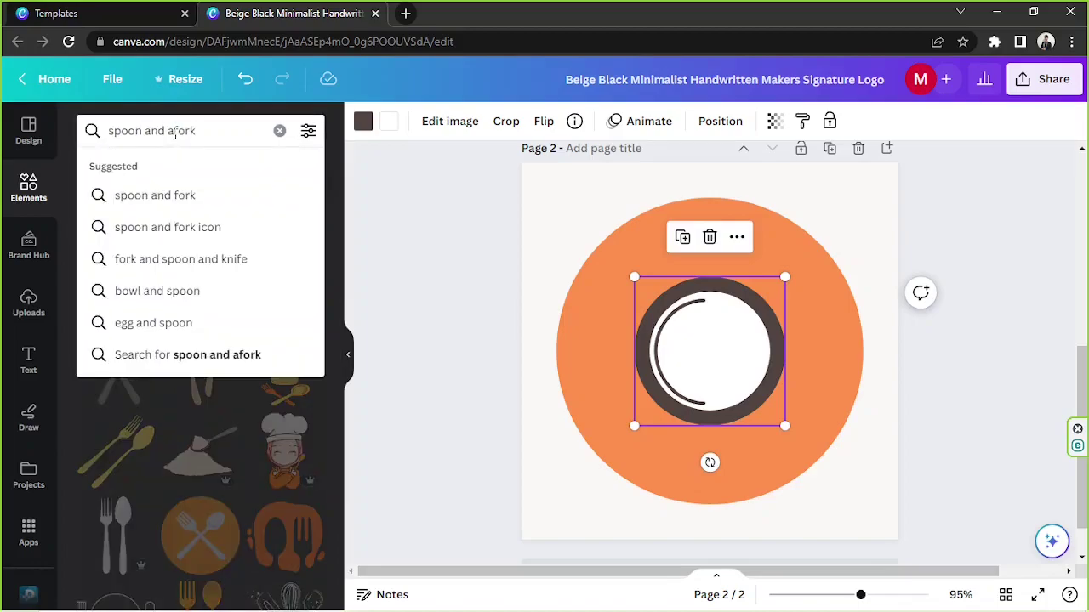
key(BackSpace)
key(Return)
scroll(181, 536, down, 5)
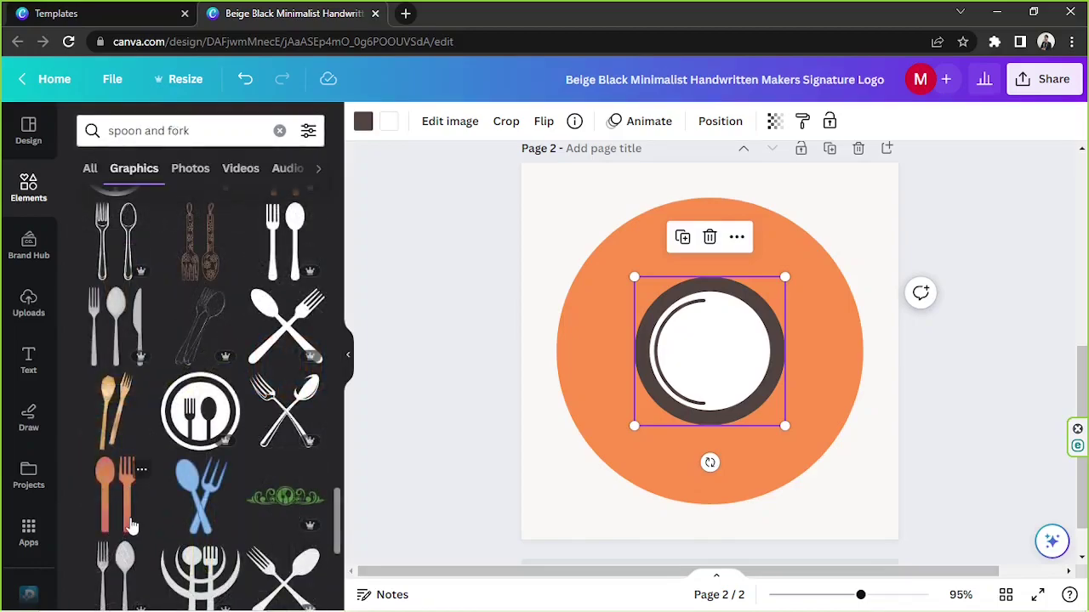
click(132, 528)
drag(700, 360, 621, 360)
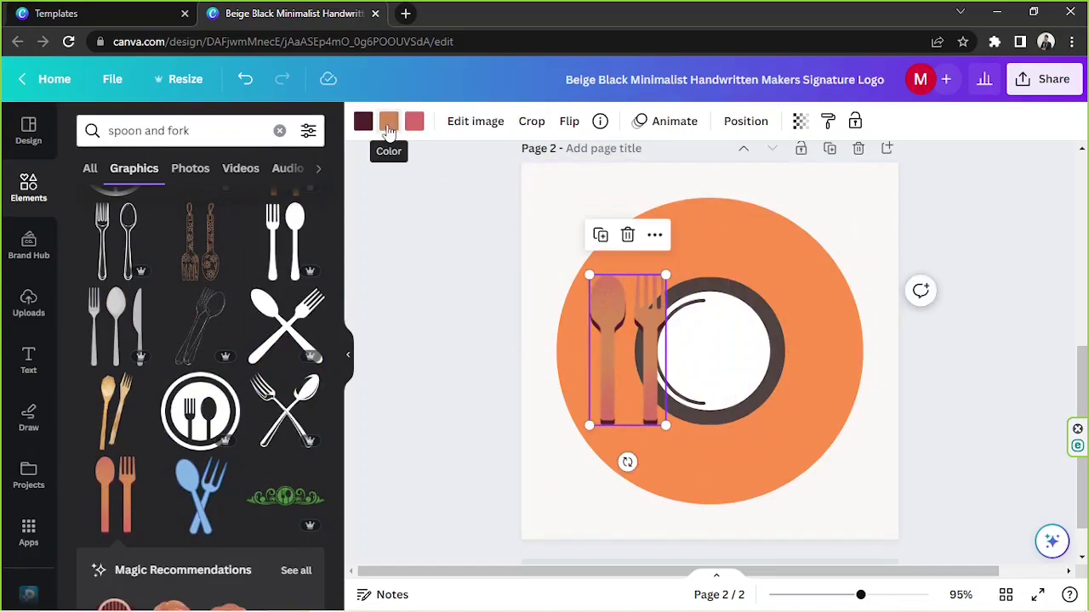
Make the cutlery's orange and pink parts white and its maroon shading dark brown
click(389, 123)
click(174, 270)
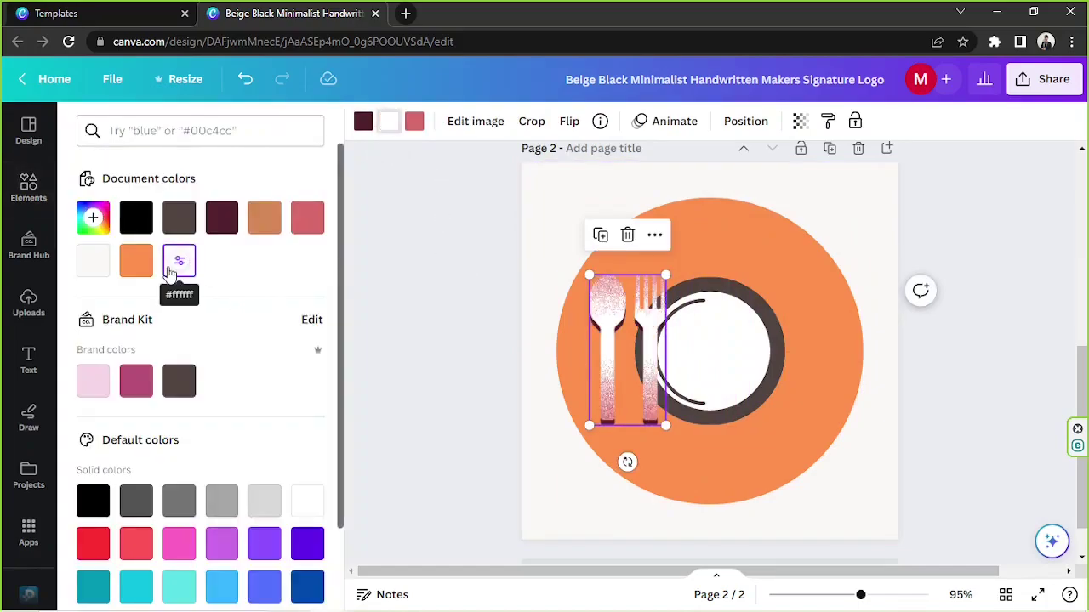
click(414, 120)
click(189, 263)
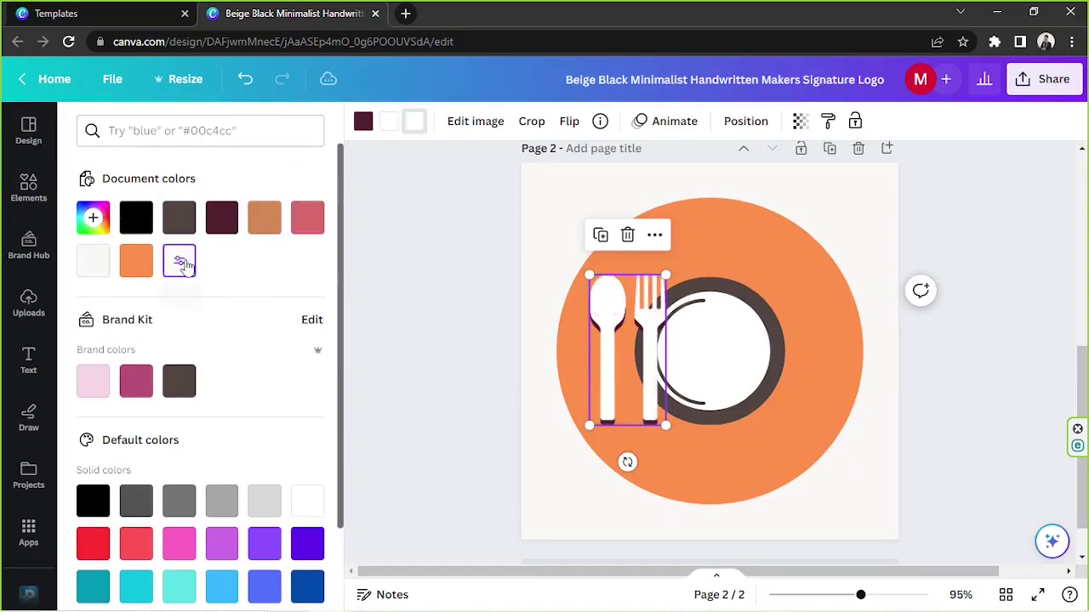
drag(640, 337, 630, 336)
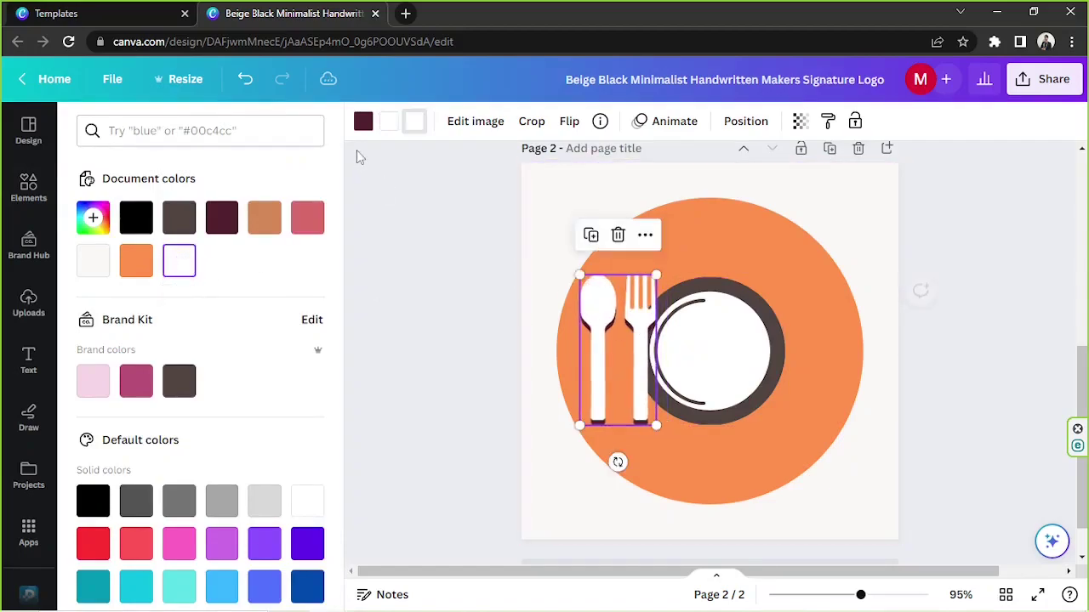
click(364, 121)
click(179, 218)
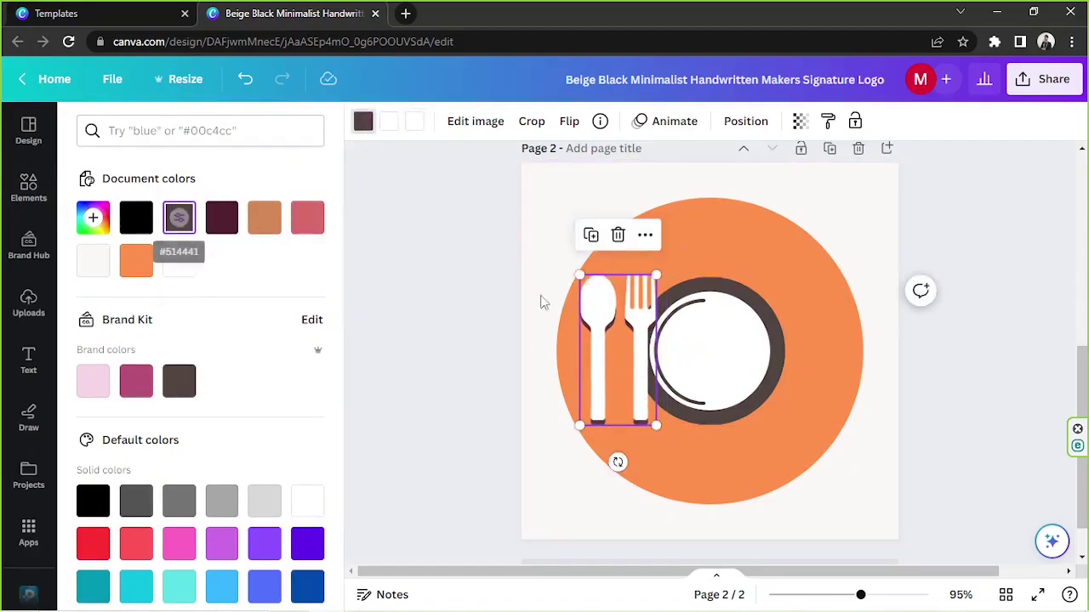
Duplicate the spoon-and-fork graphic and move the copy to the plate's right side
click(590, 238)
drag(598, 319, 765, 320)
click(614, 285)
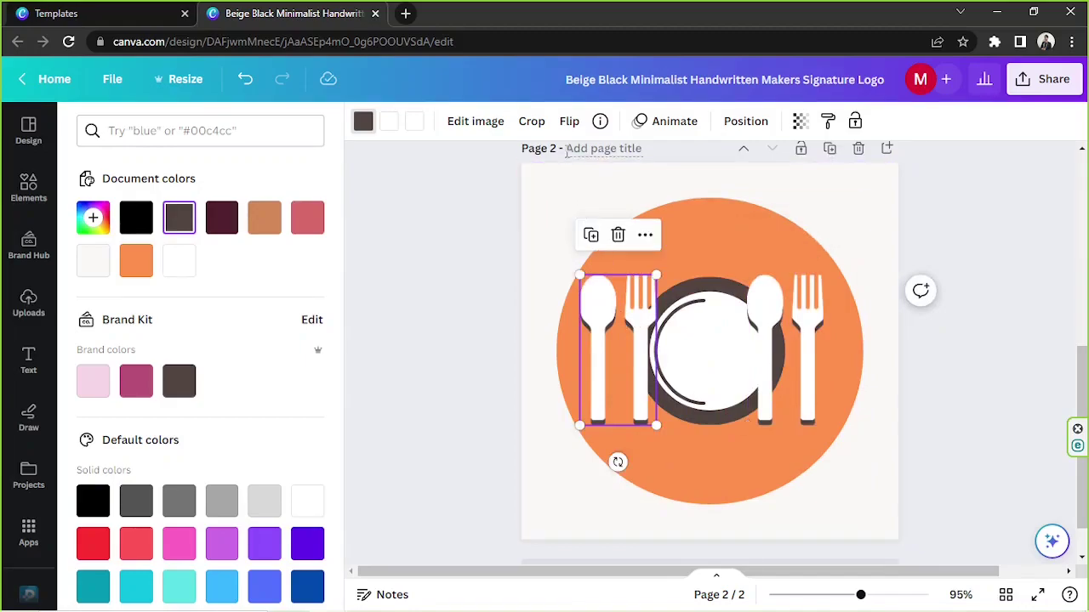
click(632, 357)
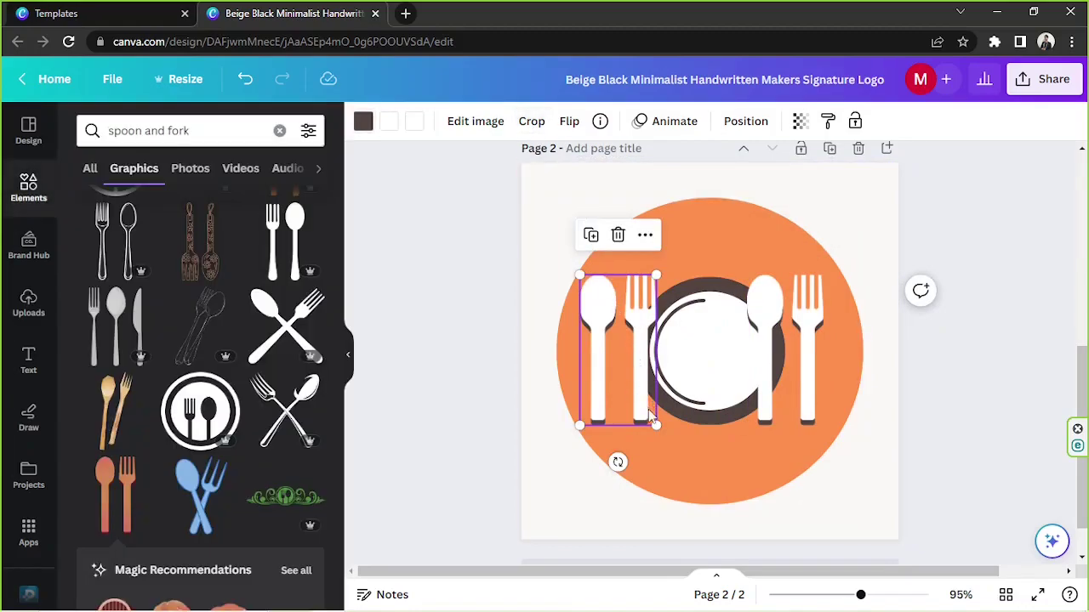
Crop the left cutlery graphic to keep only the spoon
click(531, 122)
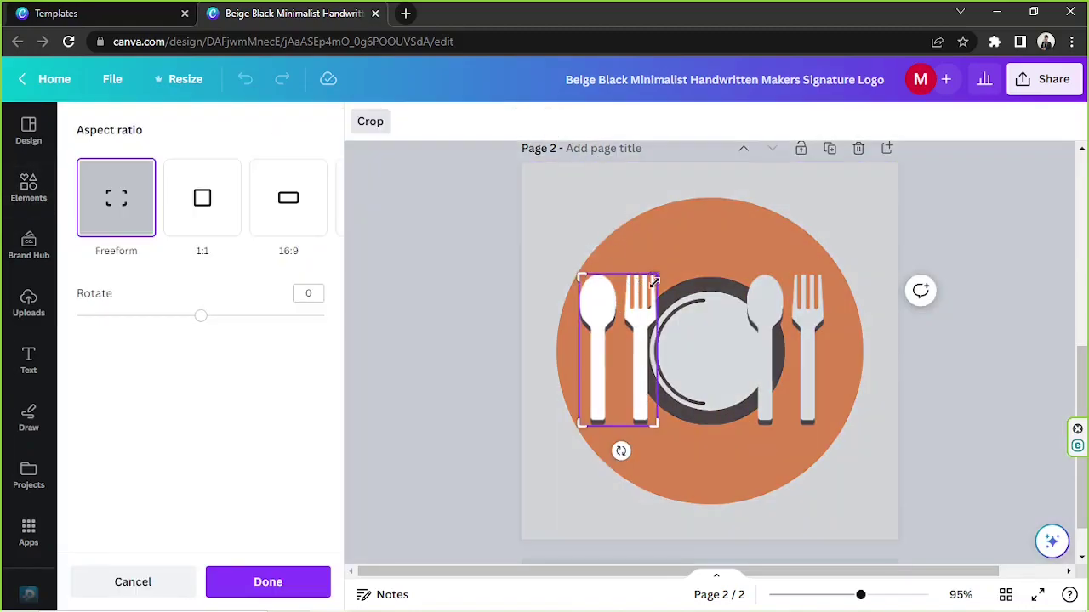
drag(655, 275, 623, 273)
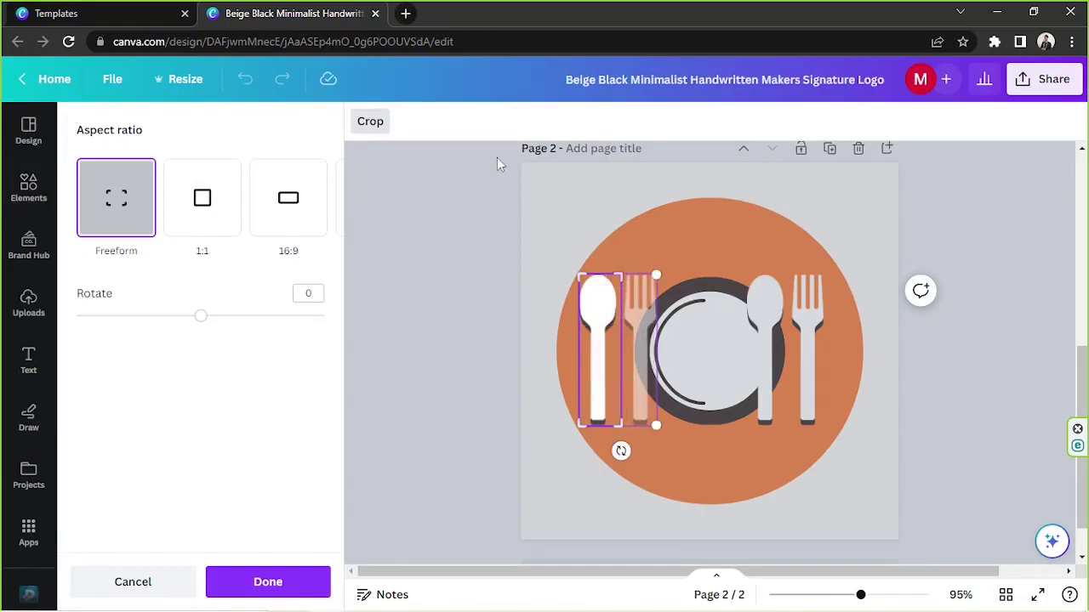
click(368, 124)
Crop the right cutlery graphic down to the fork and shift it slightly right
click(778, 349)
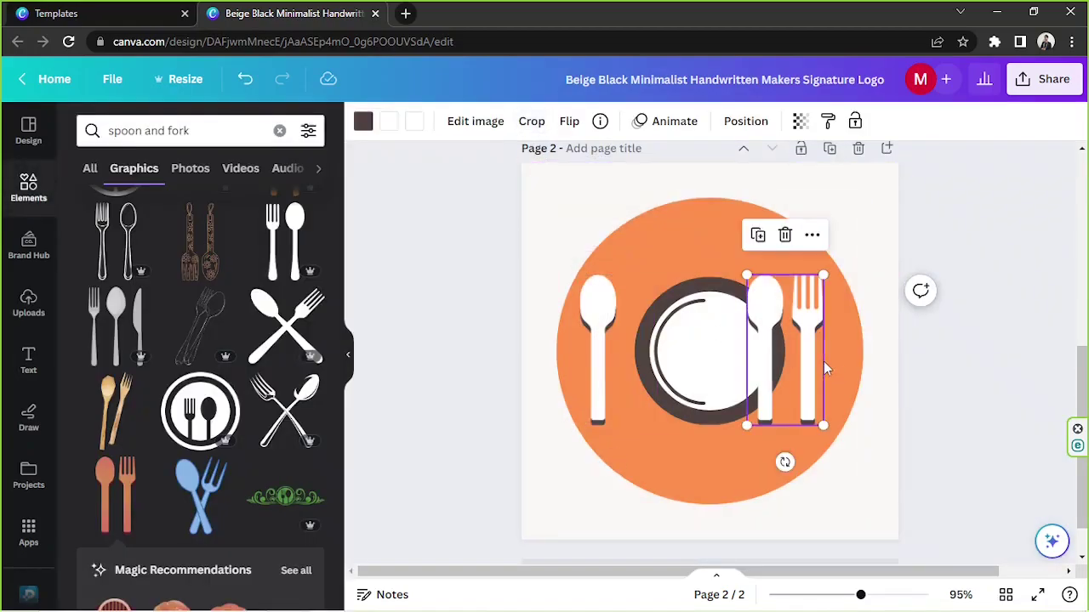
click(531, 122)
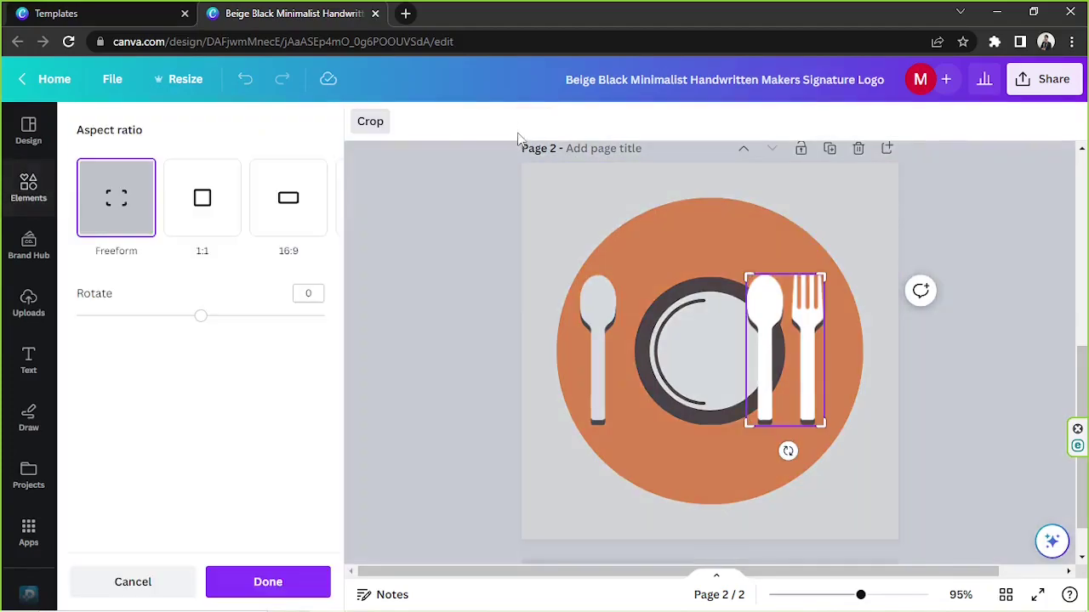
drag(738, 272, 776, 272)
click(372, 125)
click(595, 347)
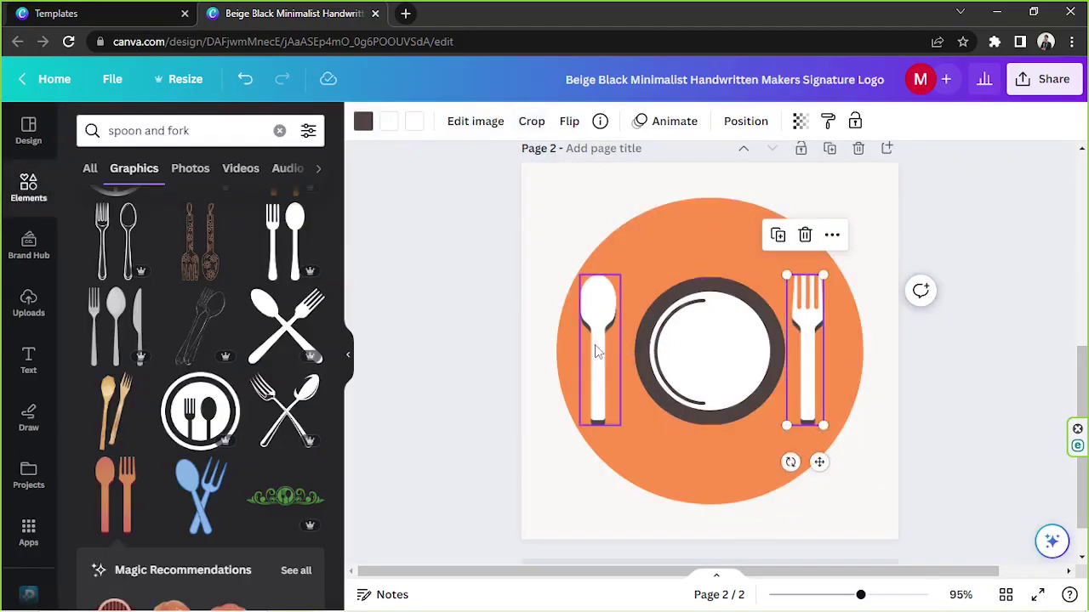
drag(814, 356, 827, 356)
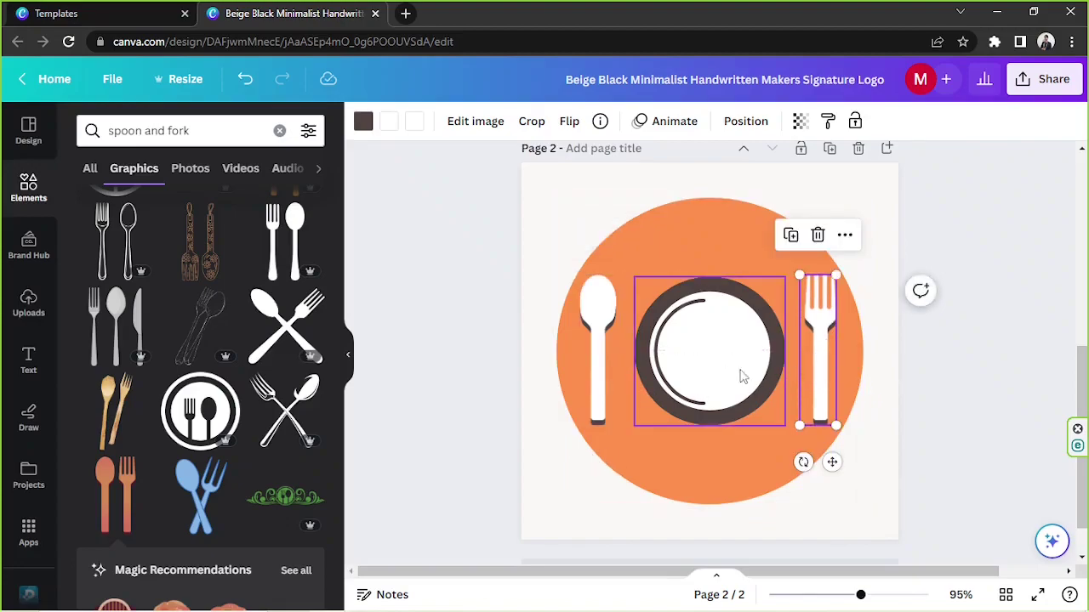
click(742, 375)
Enlarge the plate and centre it between the spoon and fork
drag(634, 278, 598, 243)
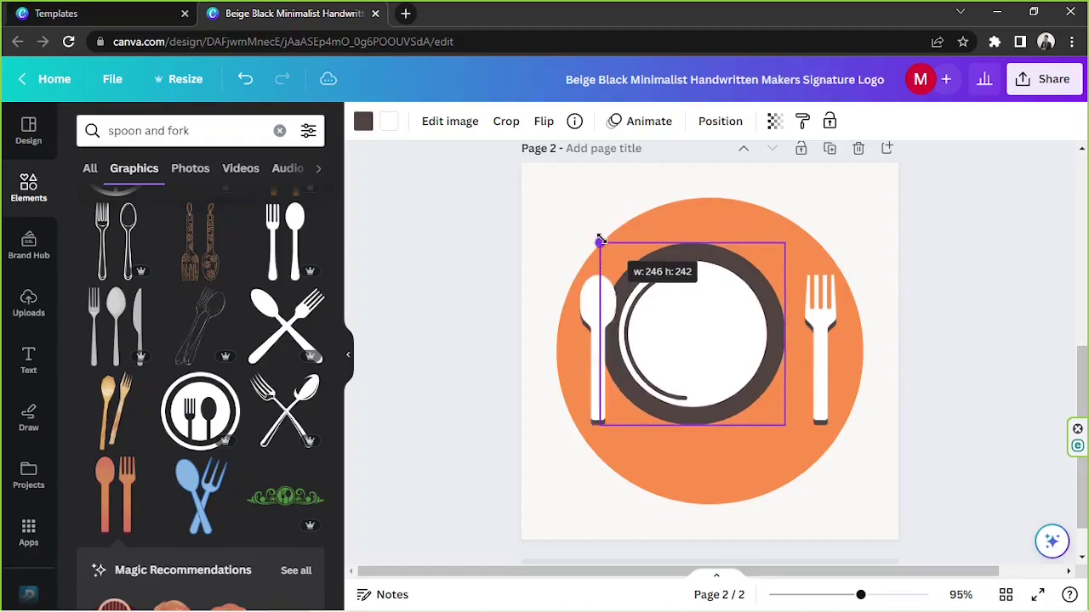
drag(705, 325, 716, 347)
click(1008, 294)
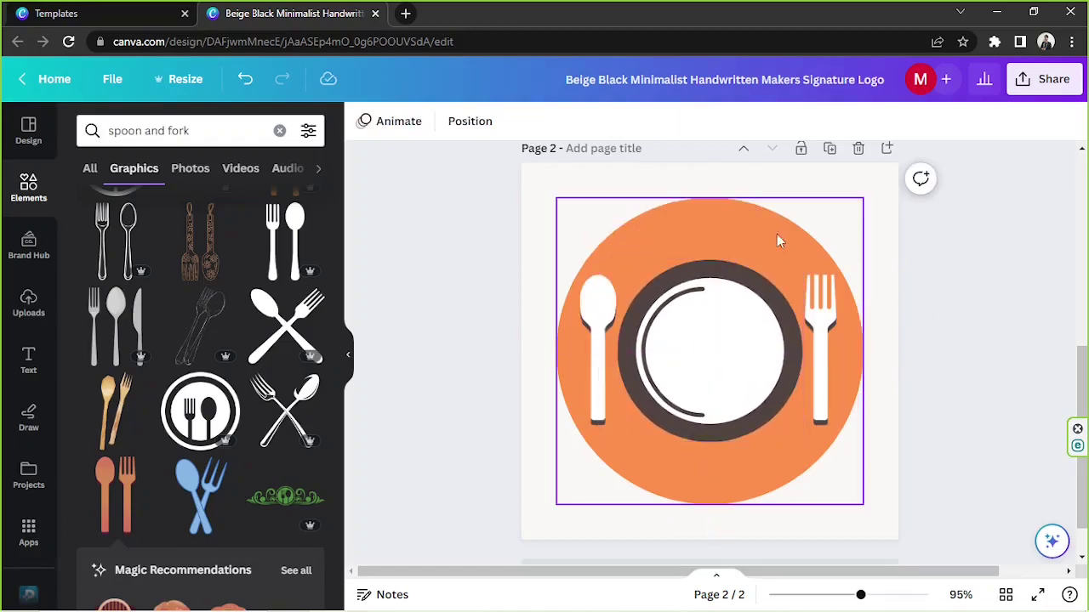
click(686, 331)
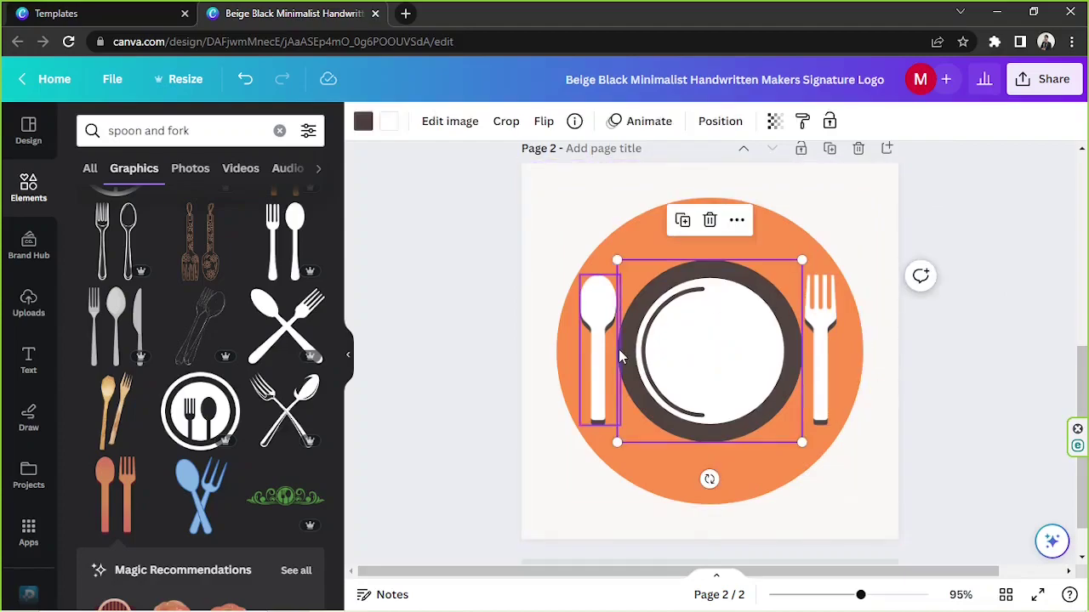
Turn the plate's dark brown rim white from Document colors
click(363, 123)
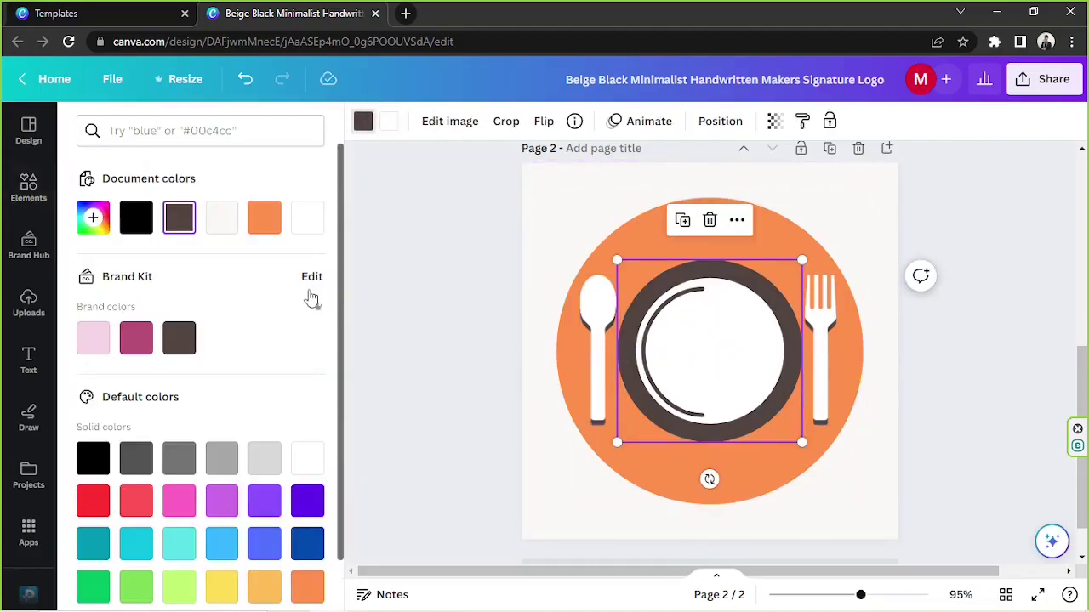
click(309, 218)
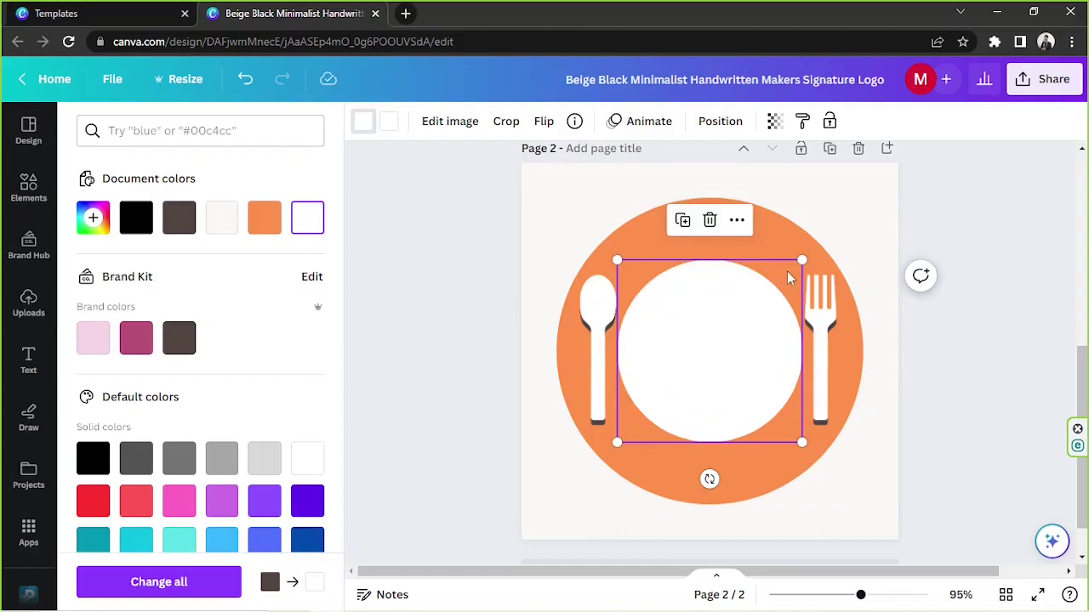
key(Escape)
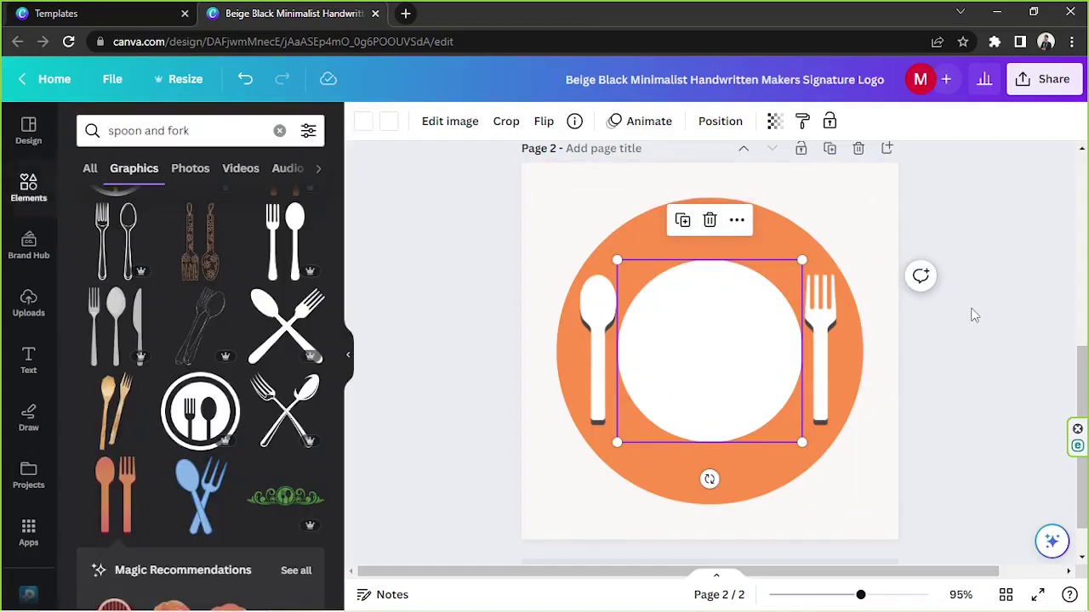
key(Escape)
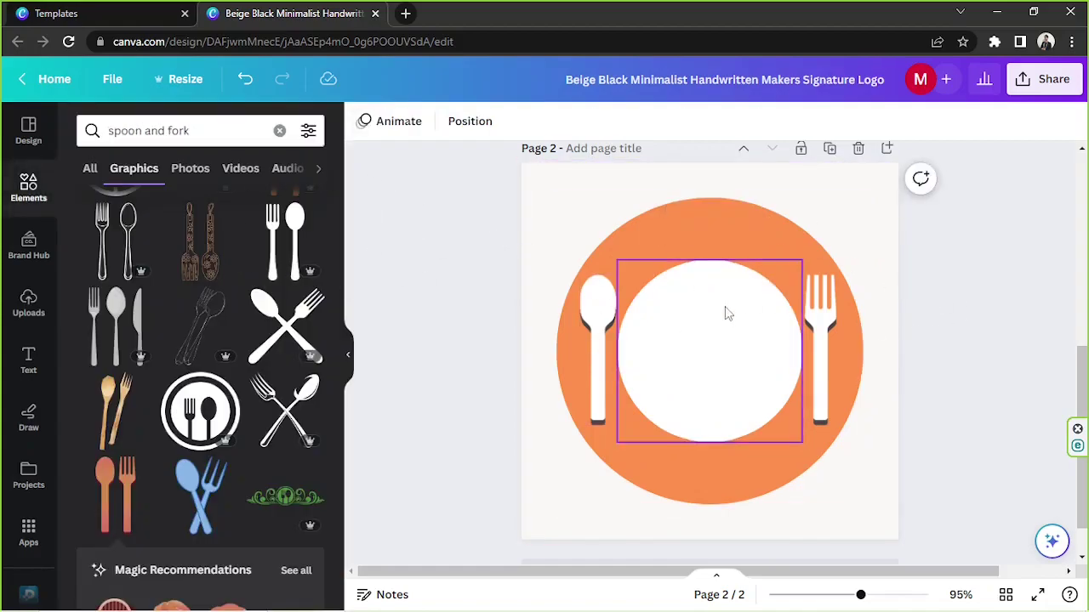
click(706, 306)
click(450, 252)
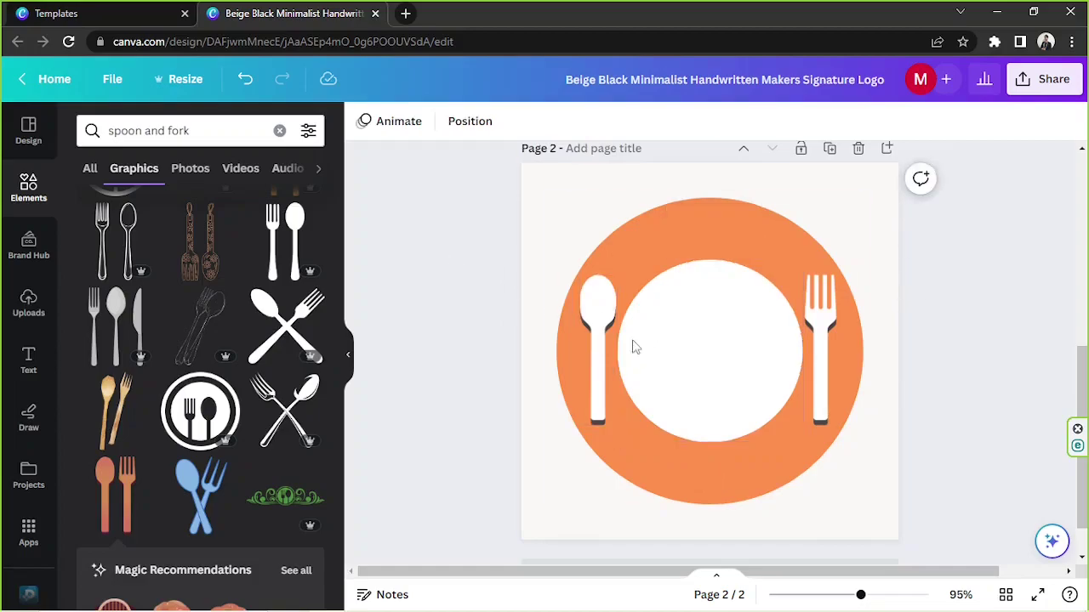
click(660, 358)
Search graphics for 'food' and delete the white plate circle
click(170, 131)
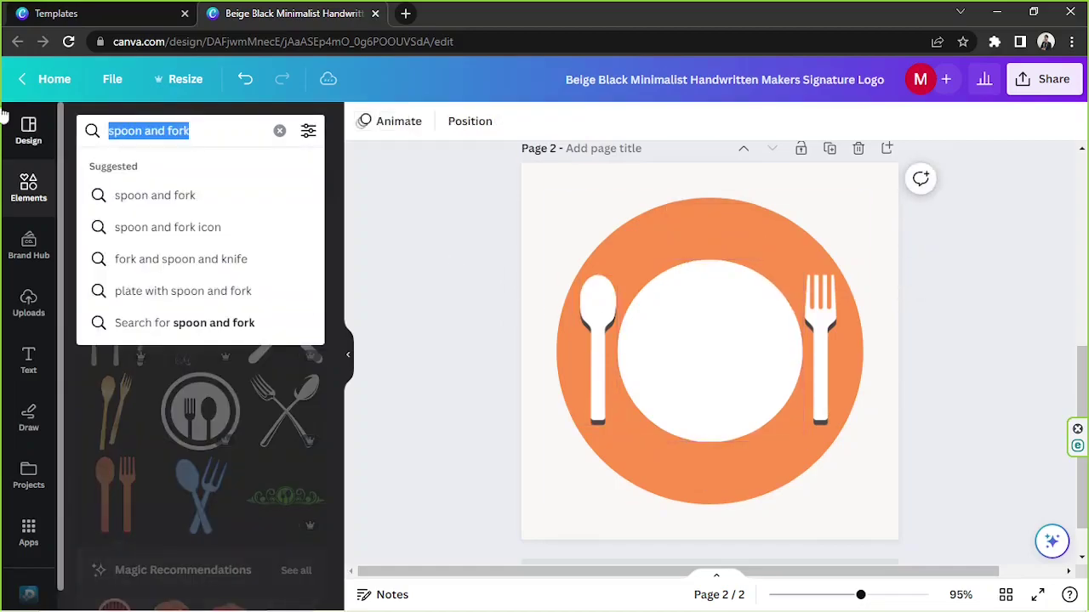
text(food)
key(Return)
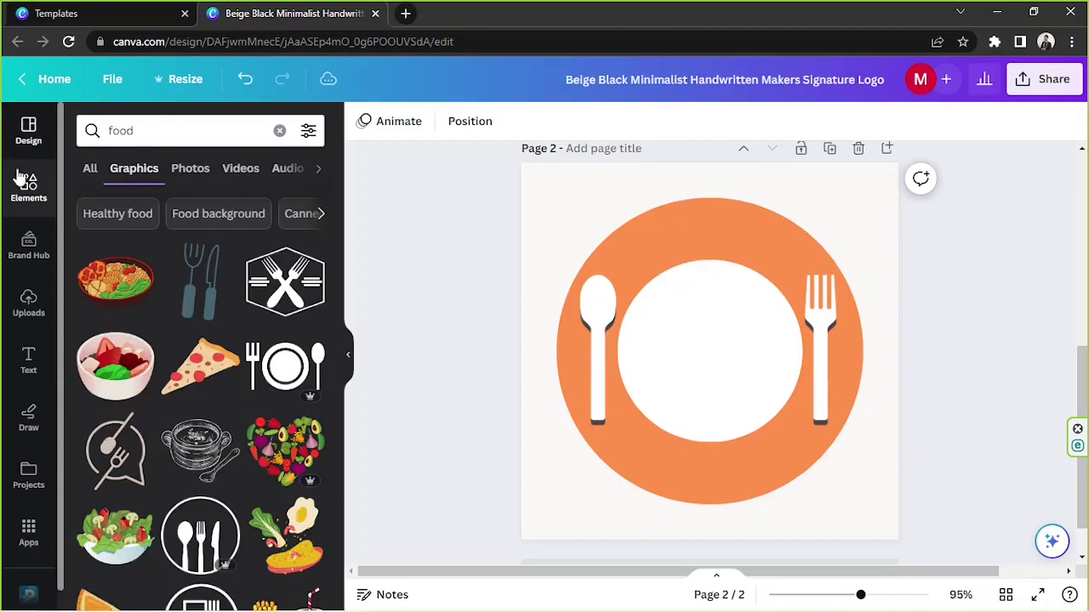
scroll(200, 383, down, 5)
click(707, 349)
key(Delete)
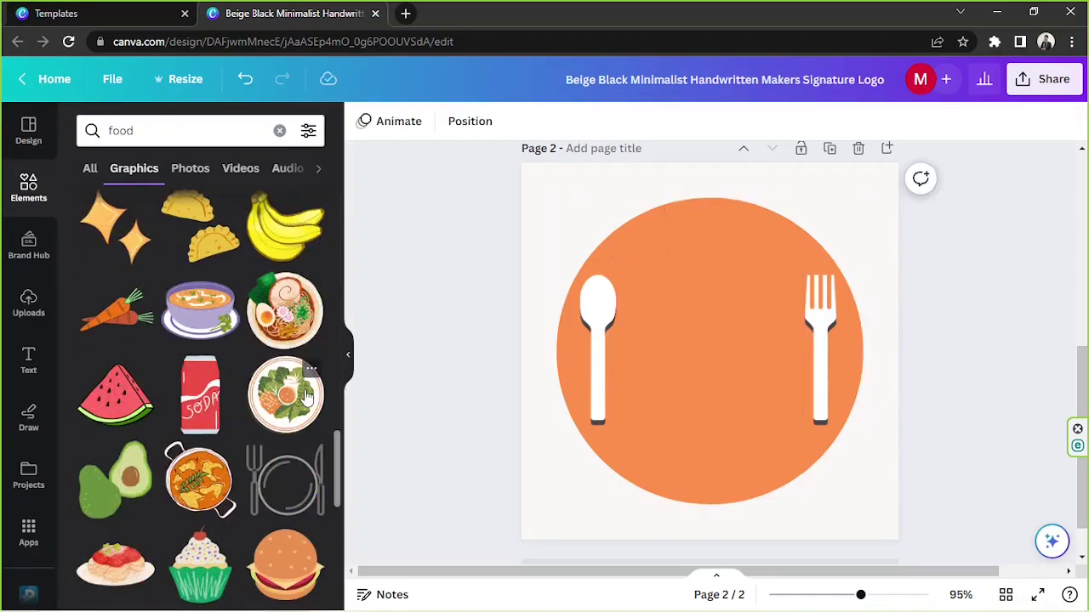
Add the salad plate graphic in its place, enlarged to 243 by 243
click(307, 394)
drag(778, 419, 731, 397)
scroll(180, 391, down, 4)
scroll(179, 393, down, 3)
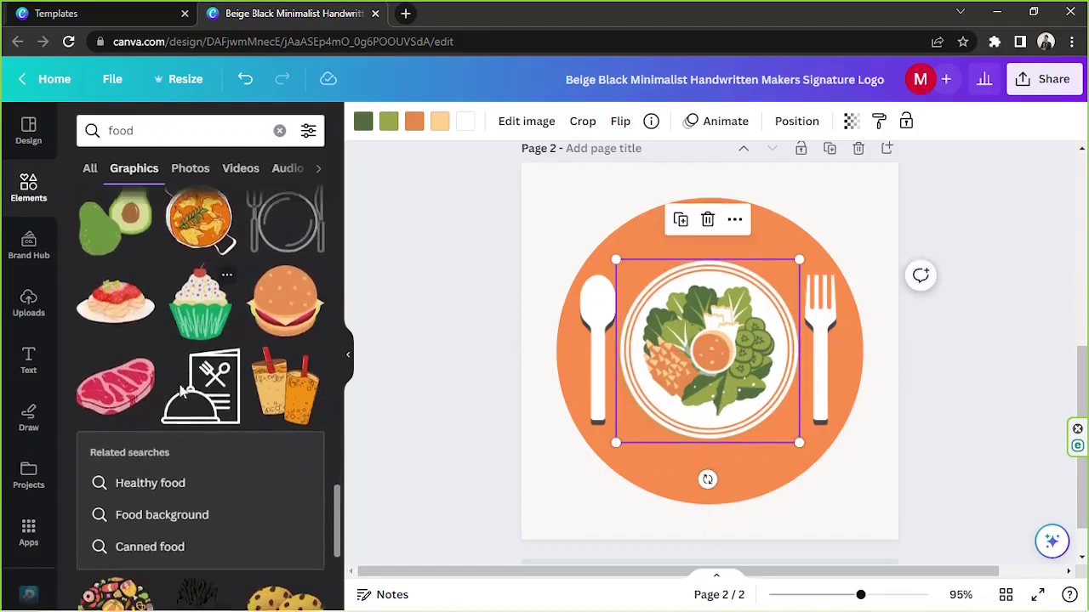
click(951, 226)
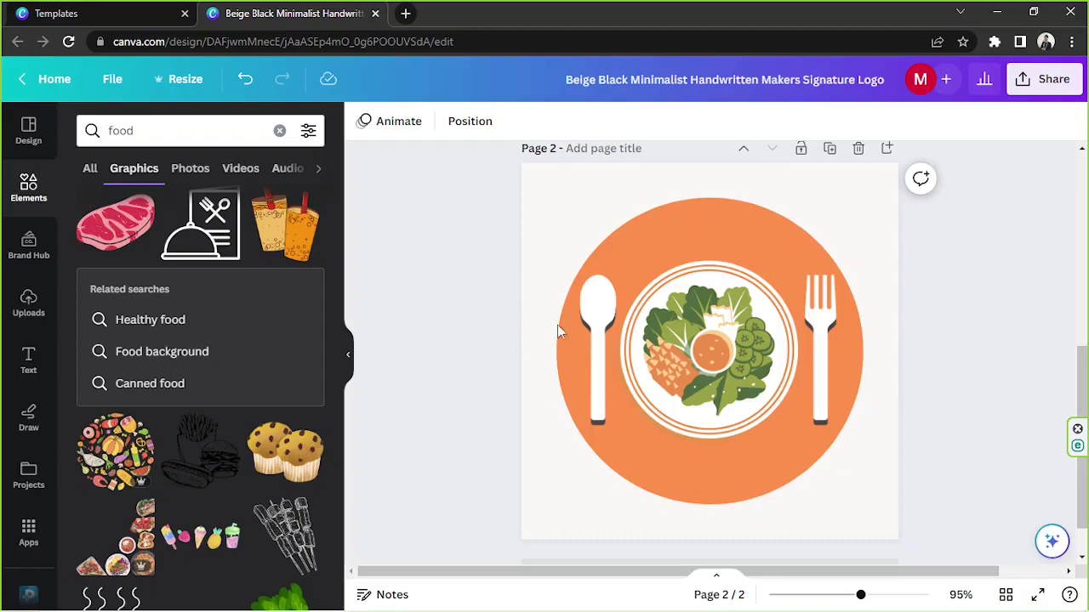
Add a paragraph text box above the plate and browse the Text tab's design presets
key(t)
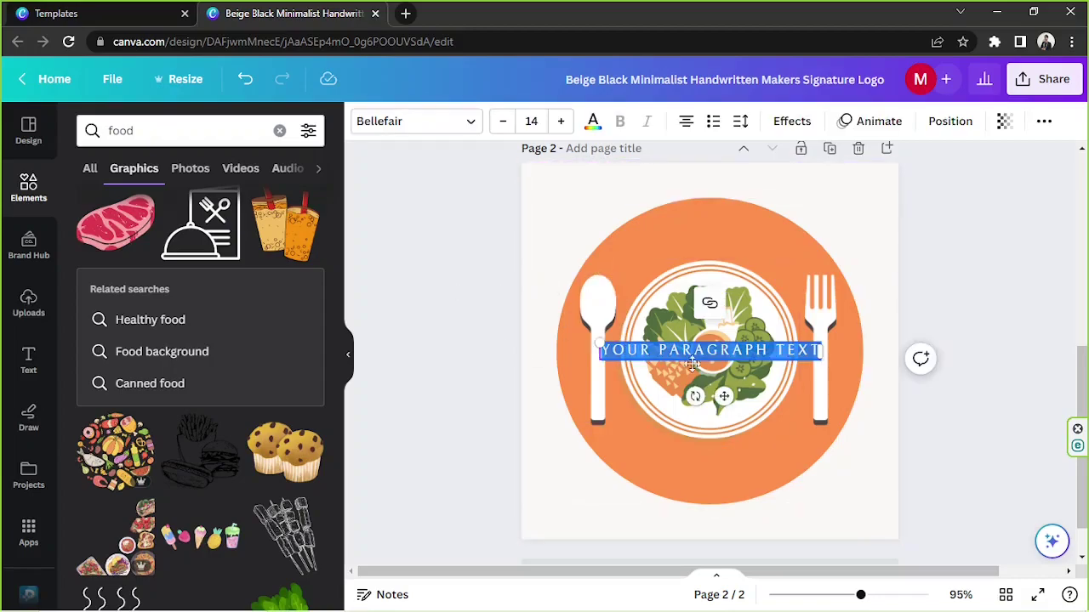
drag(704, 364, 700, 249)
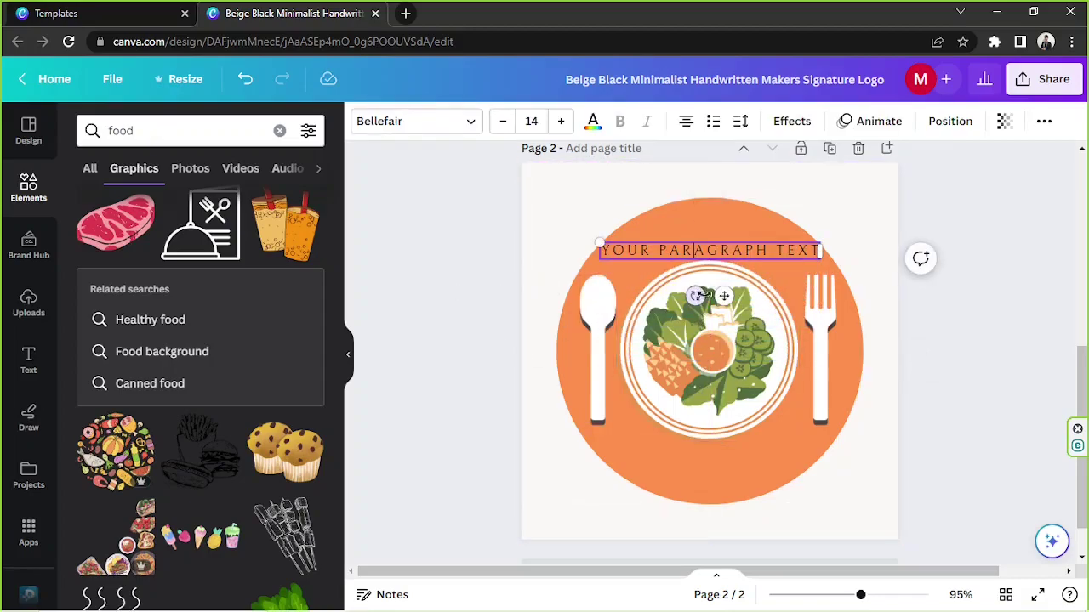
click(28, 361)
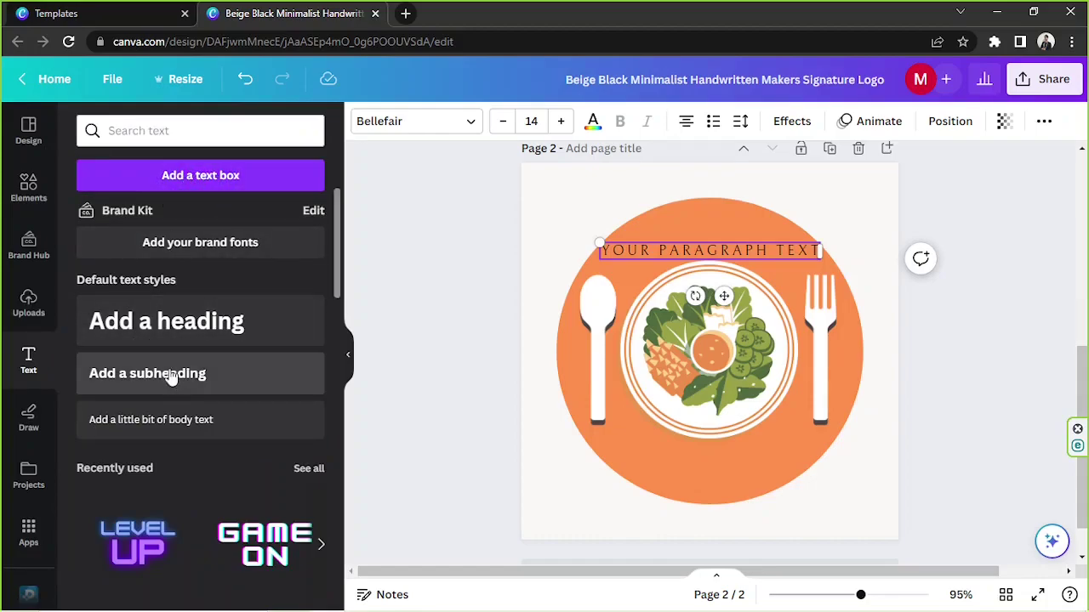
scroll(170, 374, down, 3)
scroll(170, 369, down, 3)
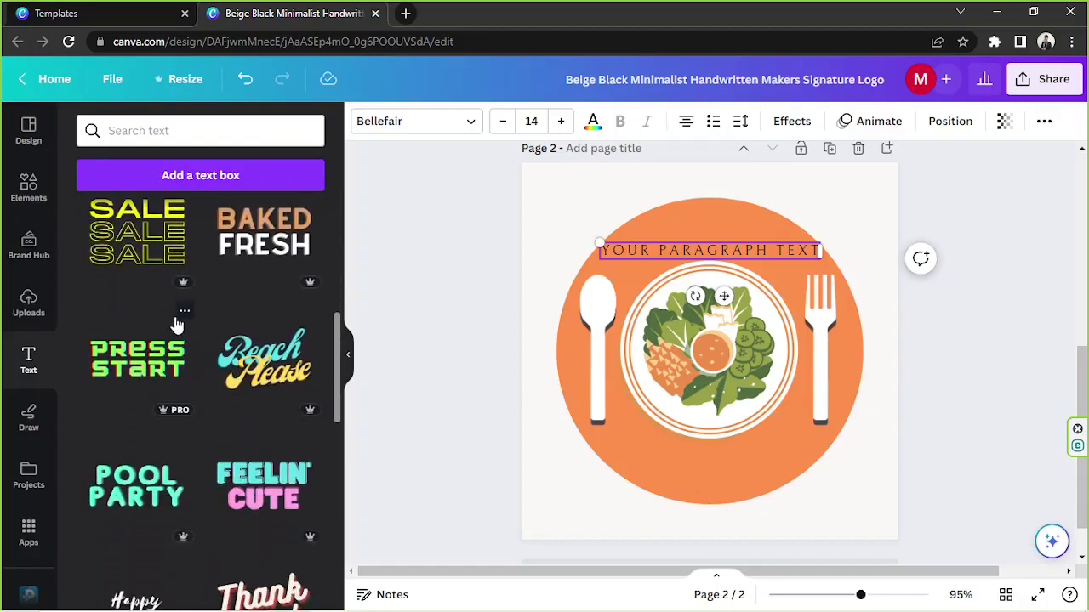
scroll(176, 325, down, 3)
scroll(177, 326, down, 2)
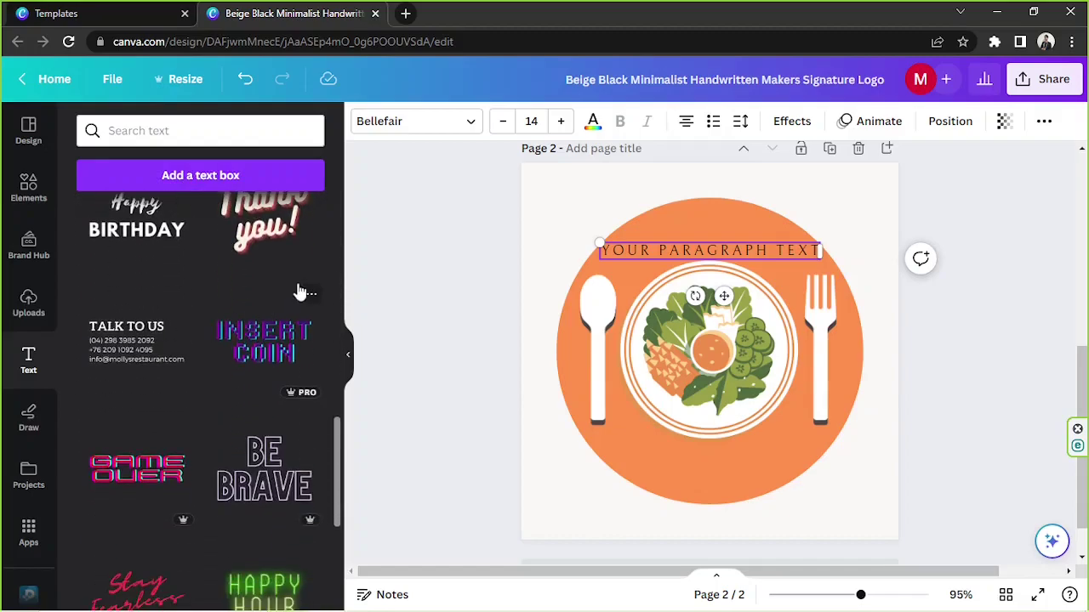
scroll(236, 348, up, 1)
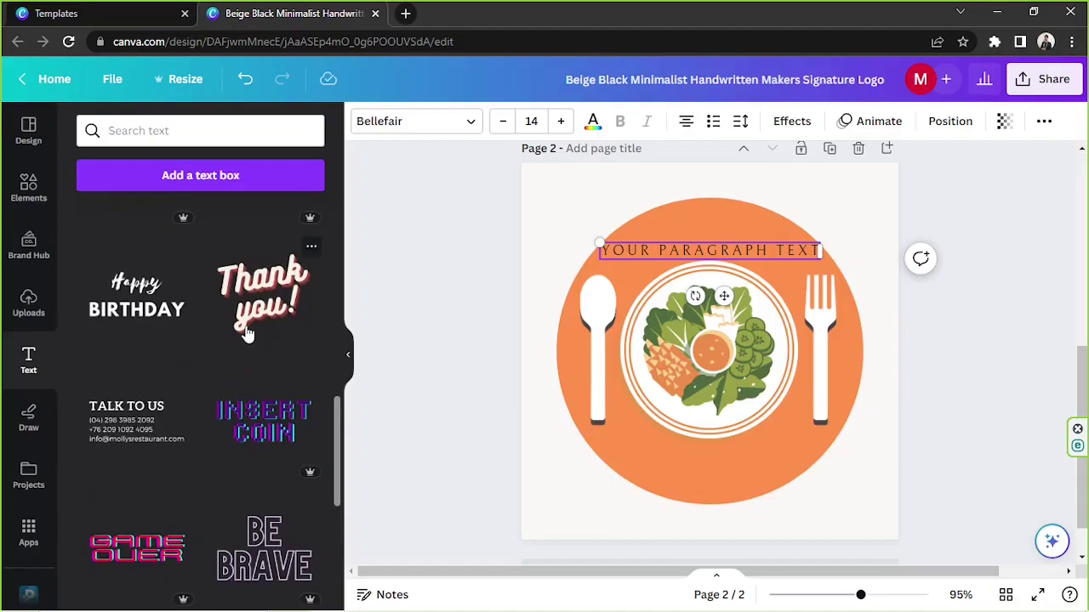
Add the 'Thank you!' design over the plate, move the paragraph text off, and ungroup the words
click(285, 334)
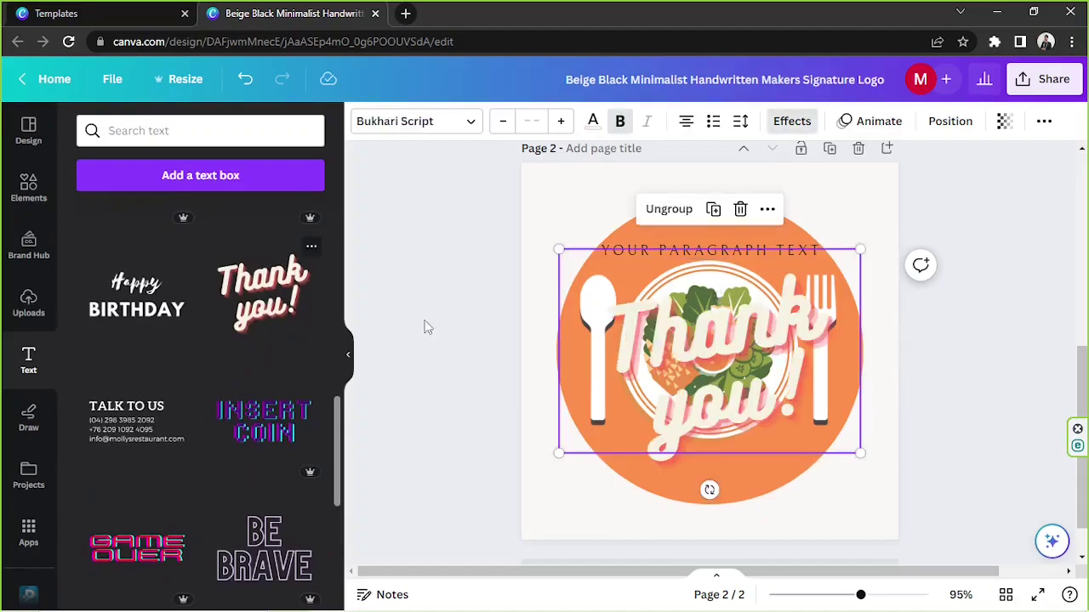
mouse_move(724, 327)
mouse_down()
mouse_move(707, 265)
mouse_move(721, 333)
mouse_move(711, 337)
mouse_up()
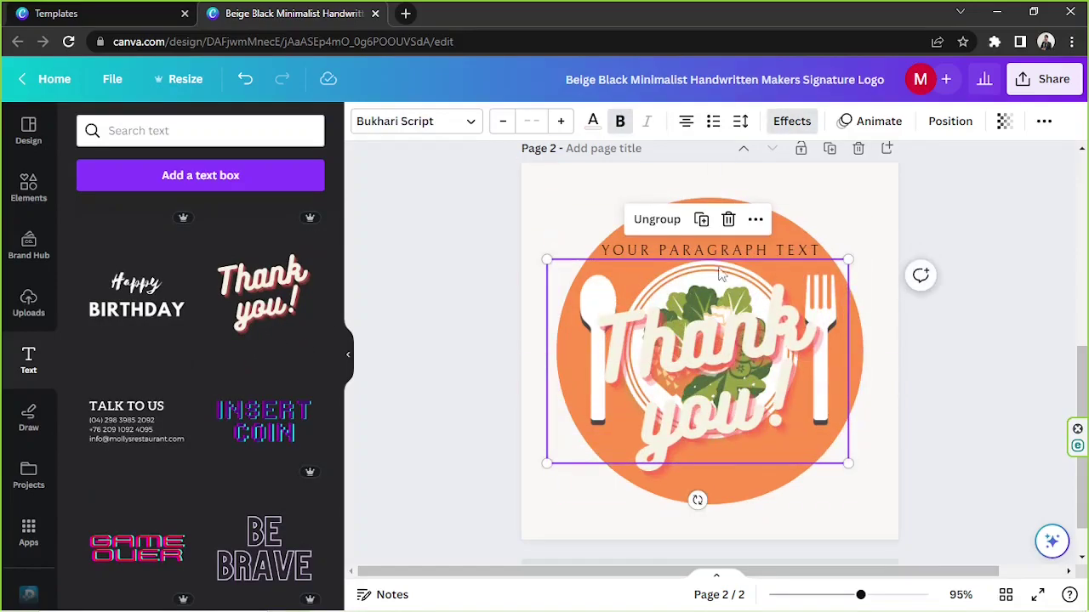
drag(674, 248, 498, 186)
click(690, 323)
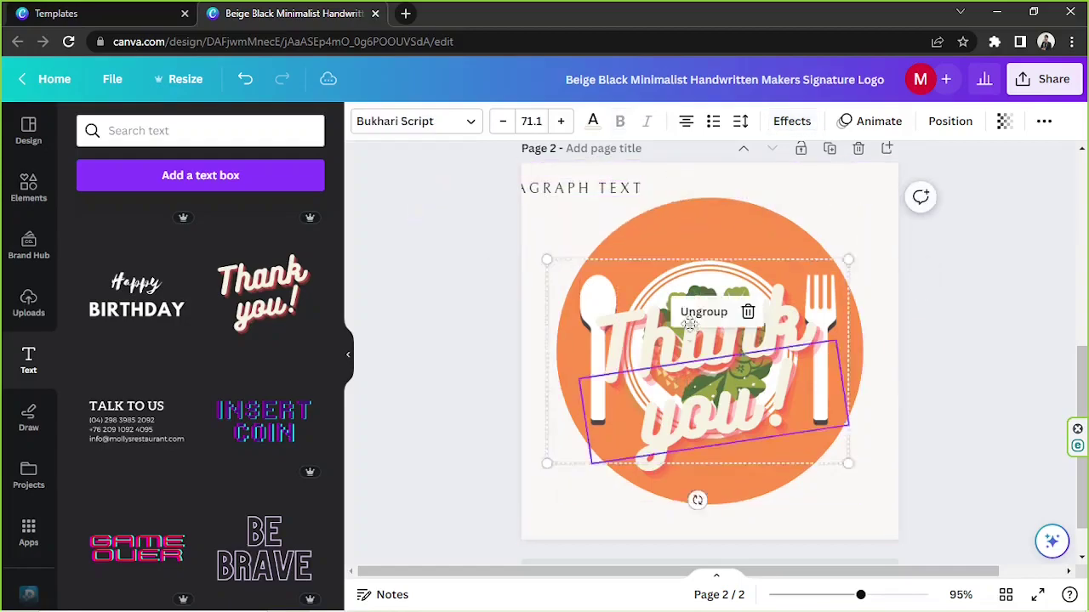
drag(690, 325, 699, 281)
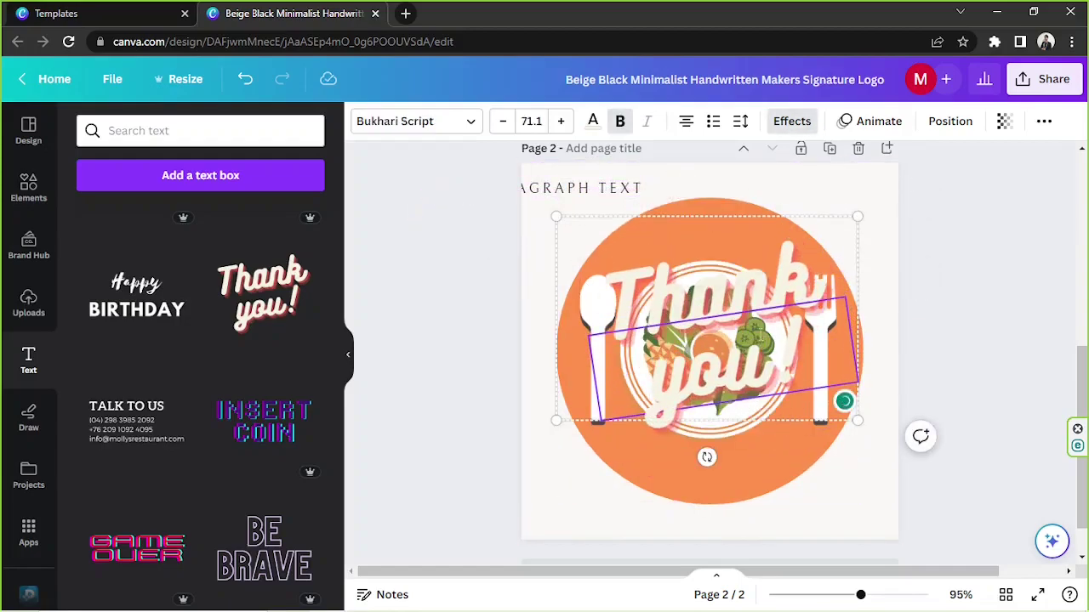
click(736, 292)
click(736, 292)
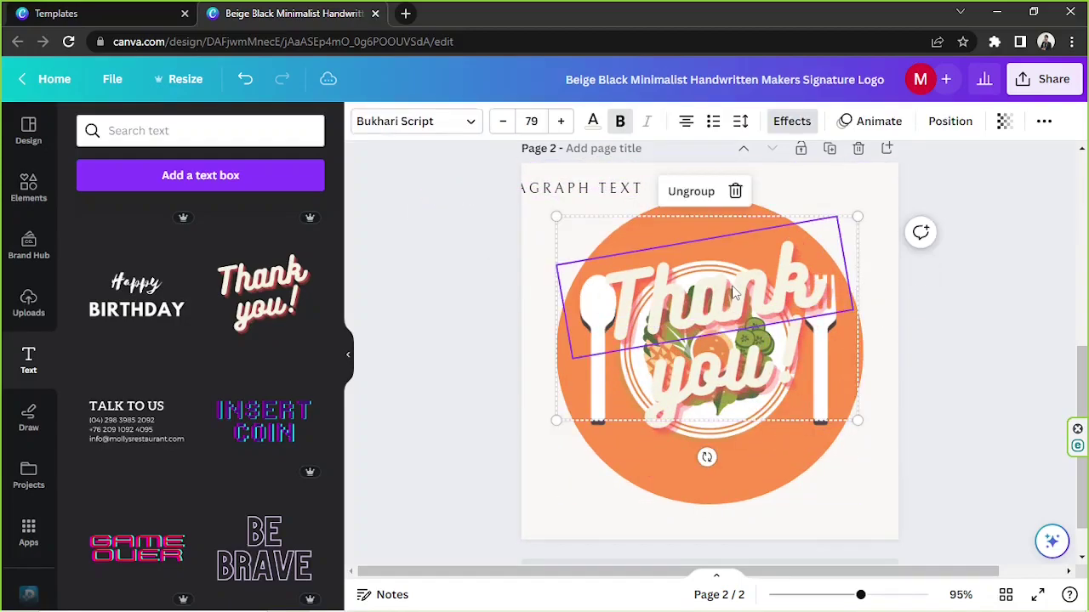
click(694, 192)
click(961, 351)
Move 'you!' to the circle's bottom and retype 'Thank' as 'My', shrunk to 65.7
click(714, 280)
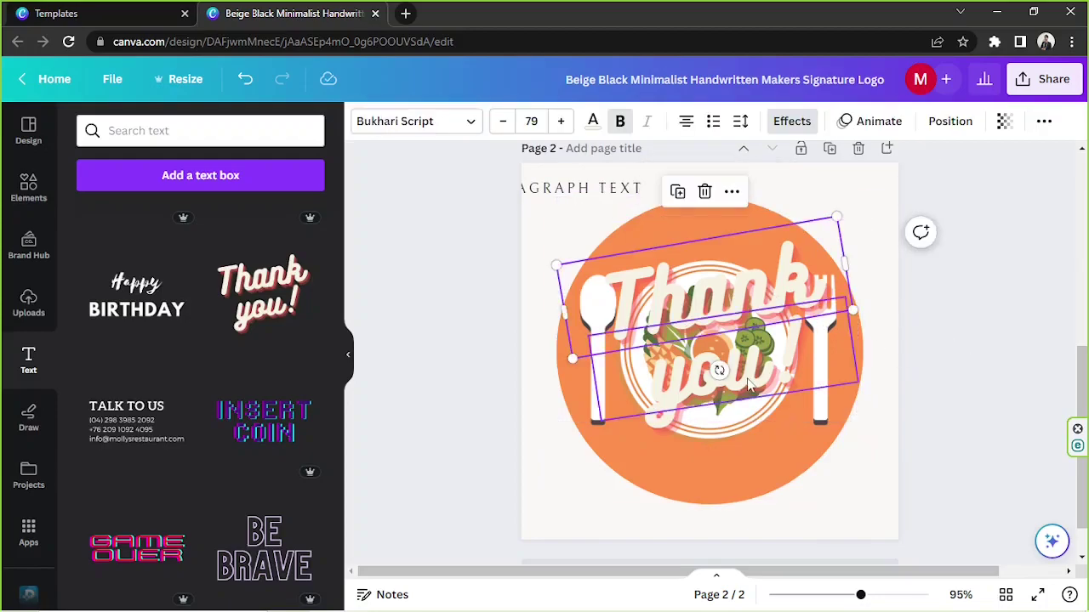
click(750, 385)
drag(746, 425, 745, 515)
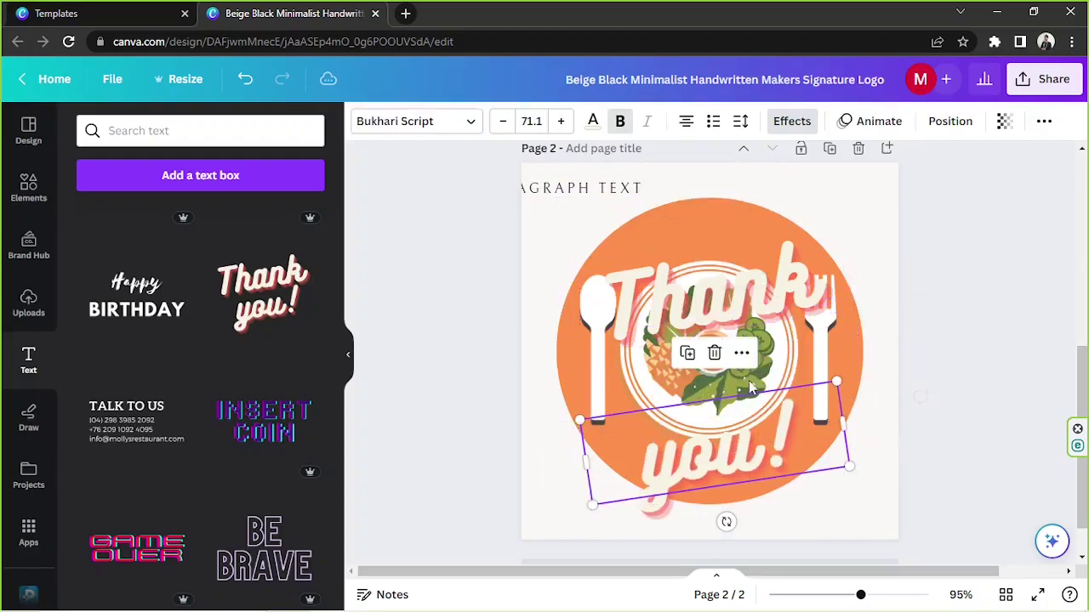
drag(738, 321, 737, 288)
double_click(736, 283)
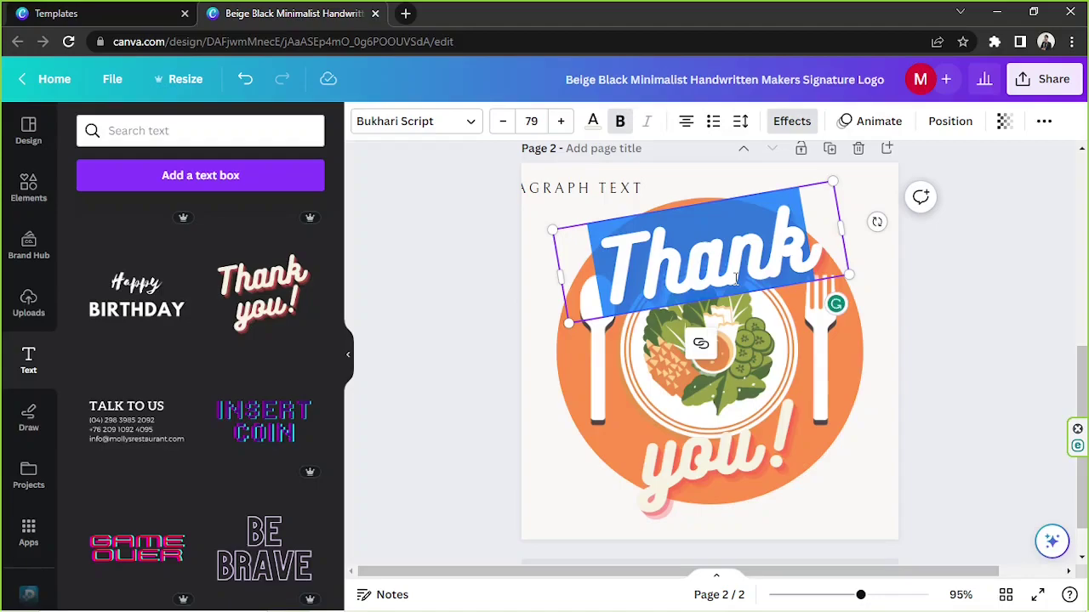
text(My)
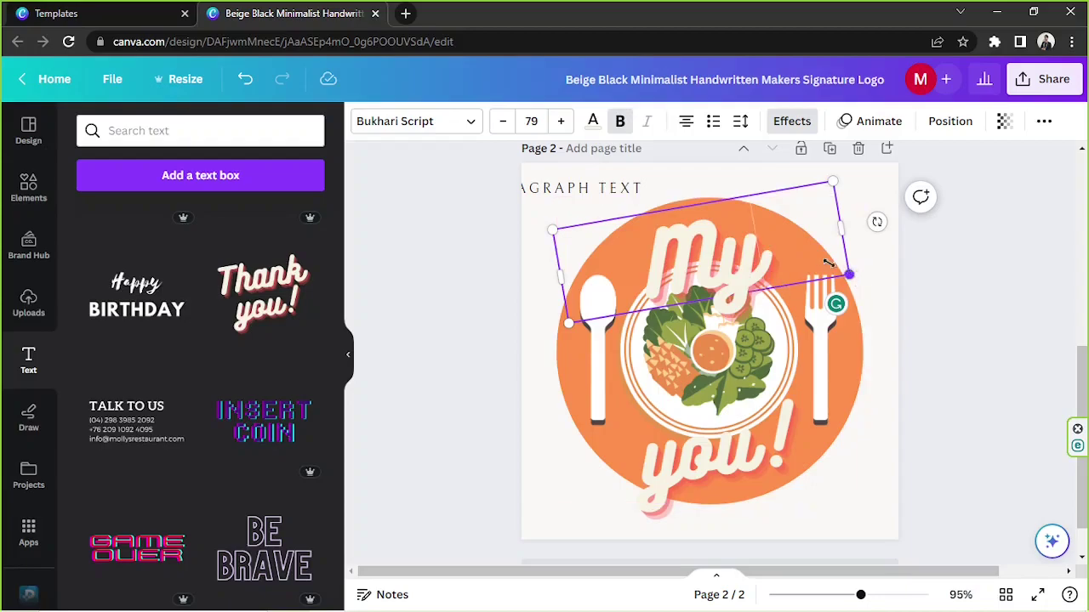
drag(848, 274, 799, 268)
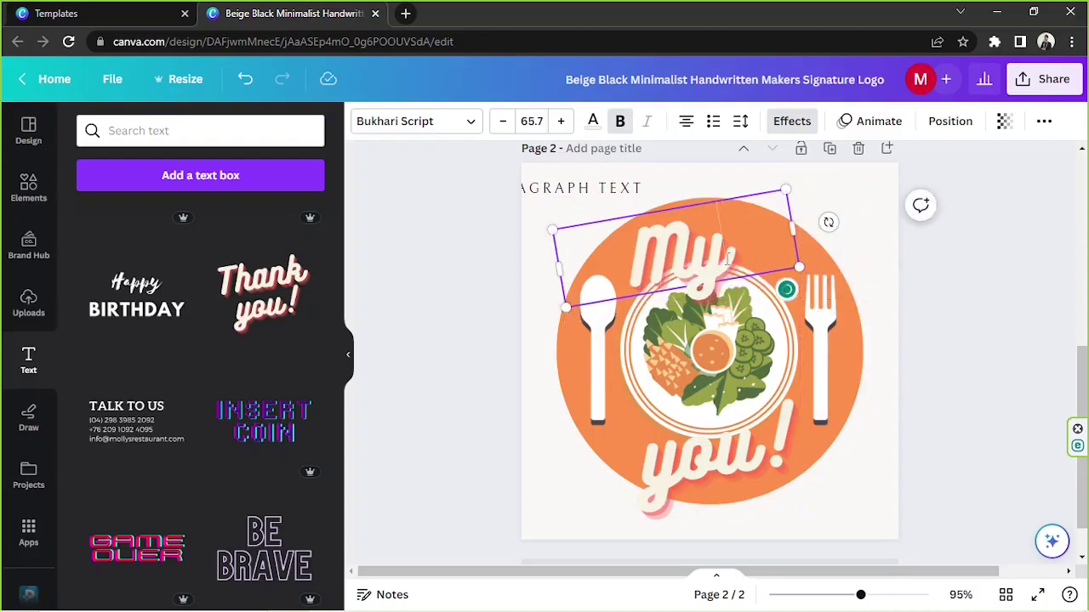
mouse_move(722, 281)
mouse_down()
mouse_move(705, 281)
mouse_move(715, 281)
mouse_up()
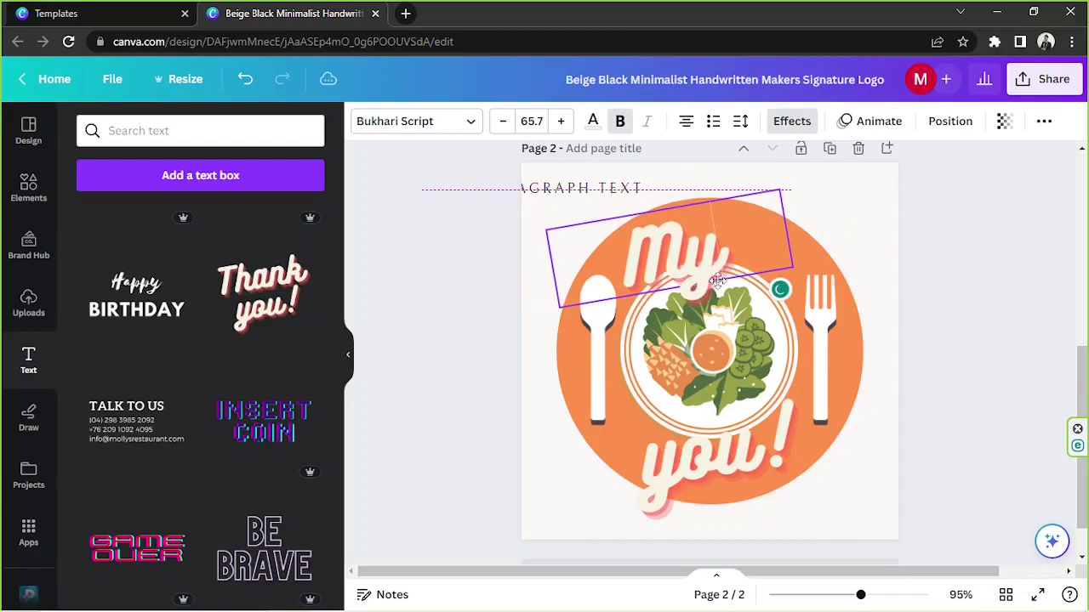
Set the 'My' text colour to white
click(594, 121)
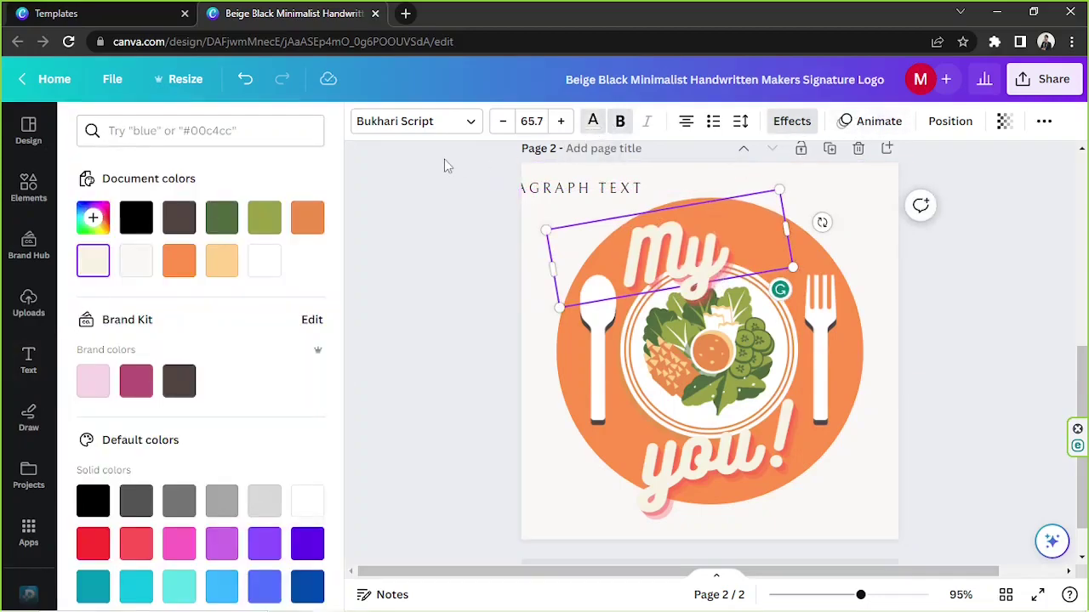
click(265, 260)
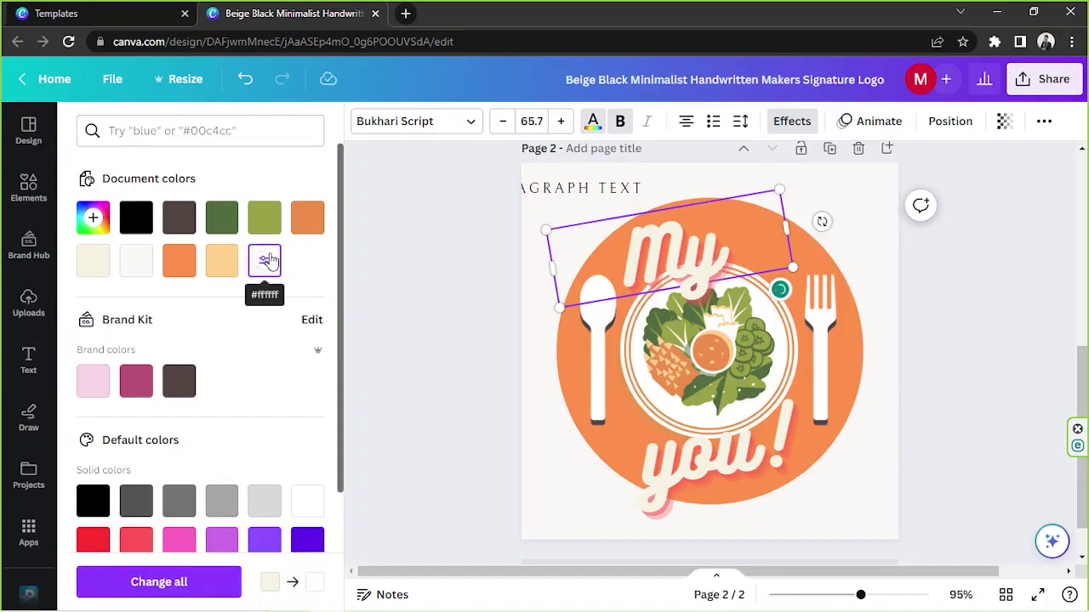
key(ctrl+z)
click(723, 245)
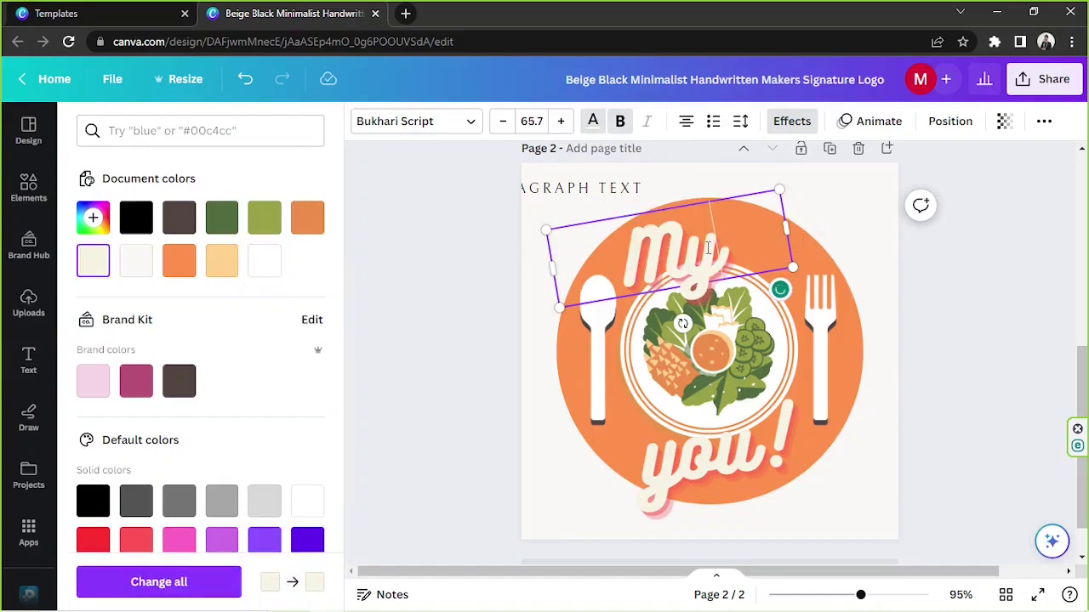
double_click(708, 247)
click(263, 260)
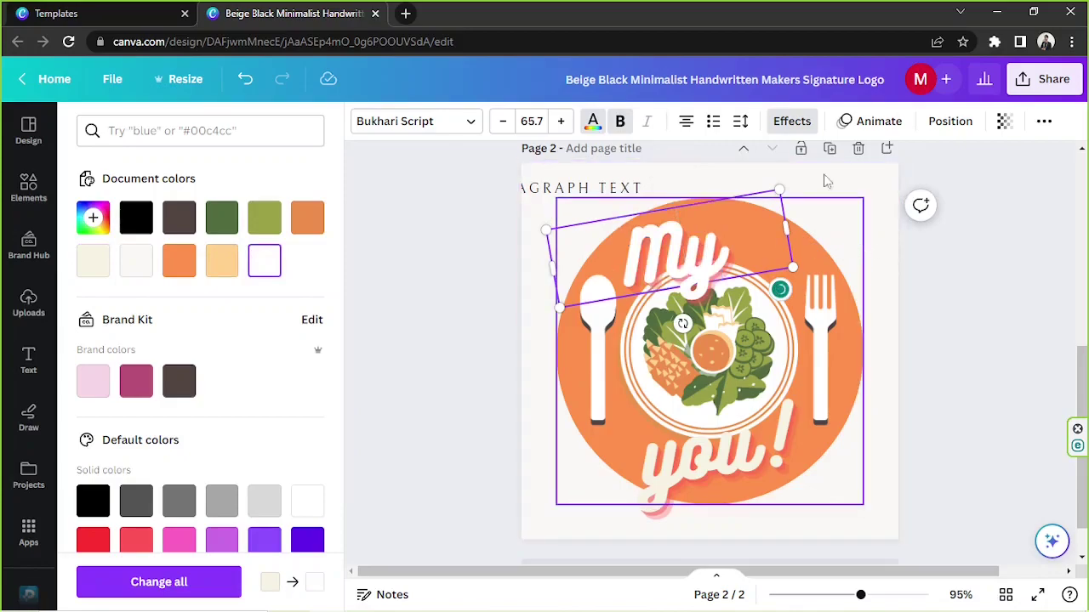
Give 'My' a black Shadow effect with transparency 78
click(796, 122)
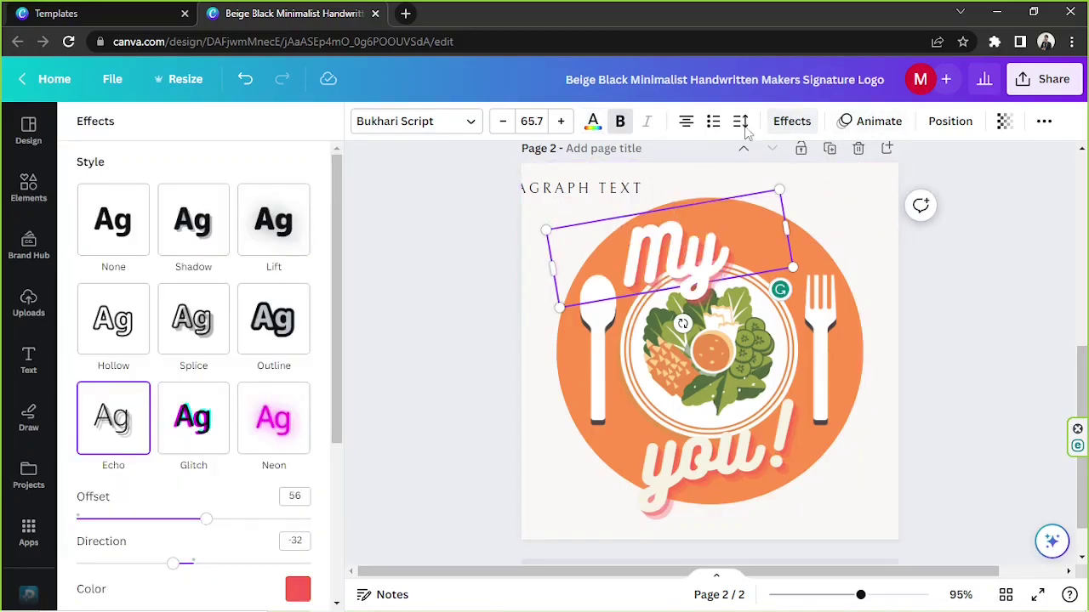
click(201, 240)
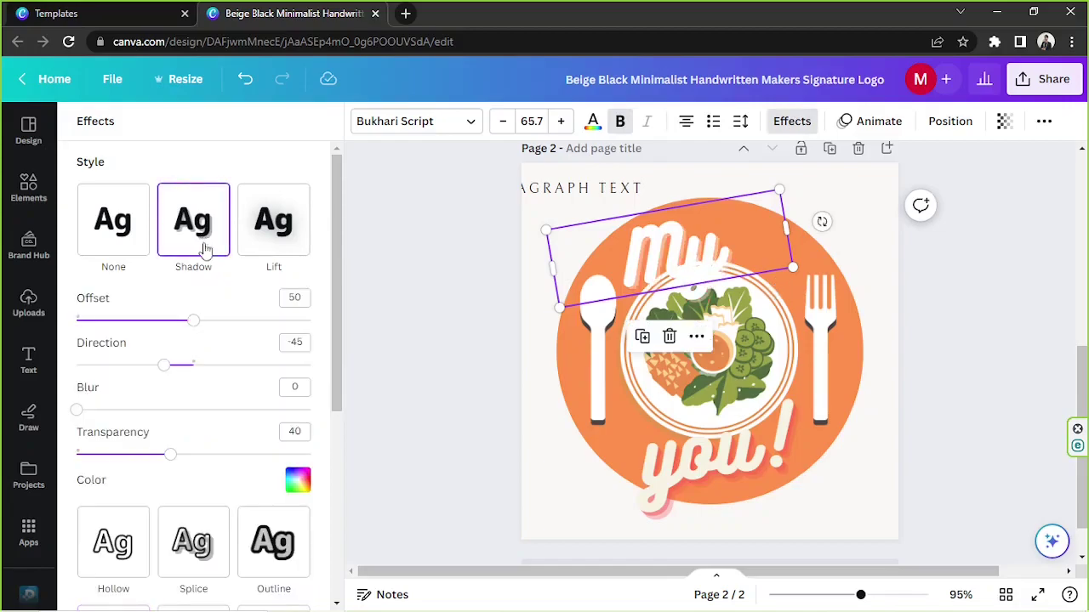
scroll(264, 377, down, 1)
click(298, 402)
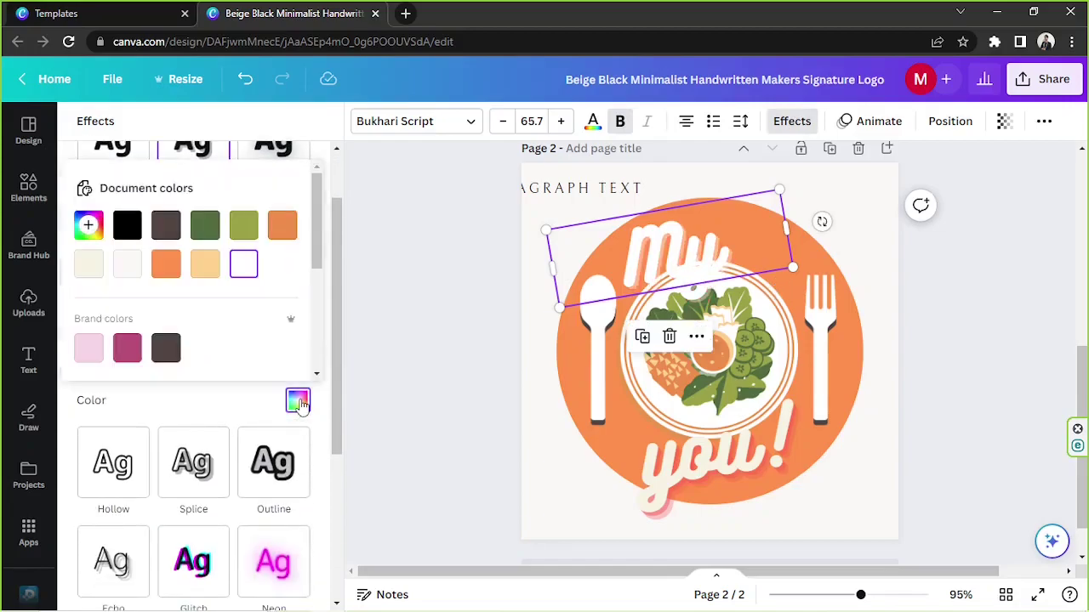
click(132, 227)
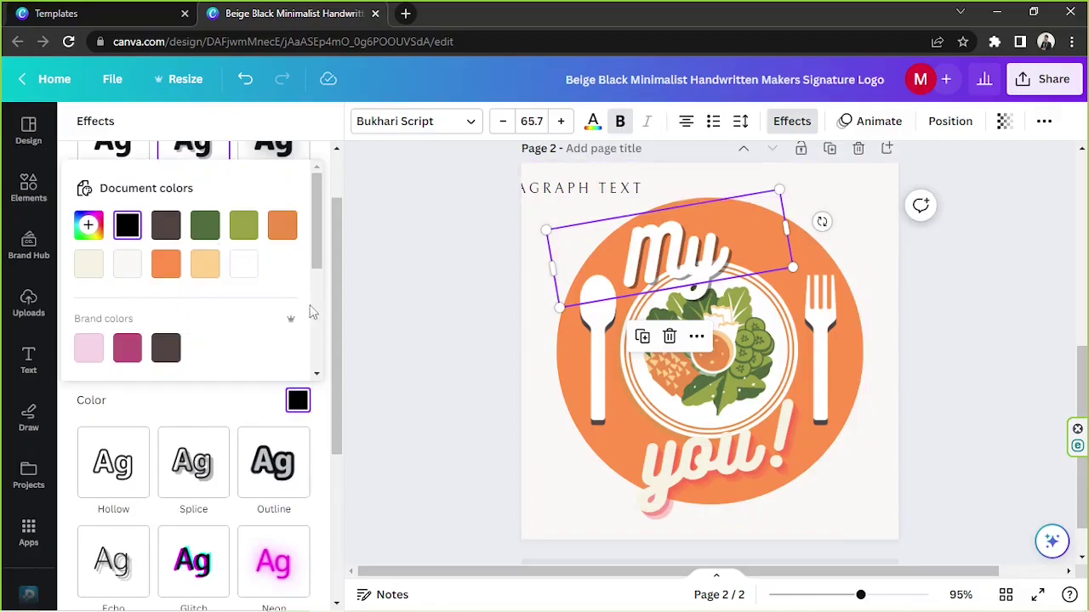
click(338, 300)
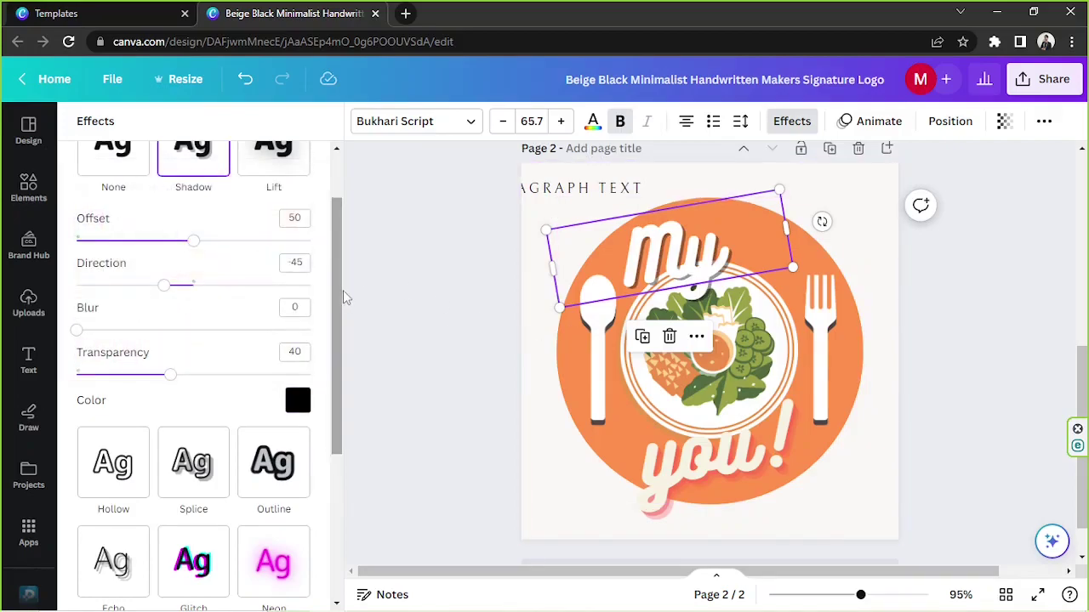
drag(170, 374, 260, 375)
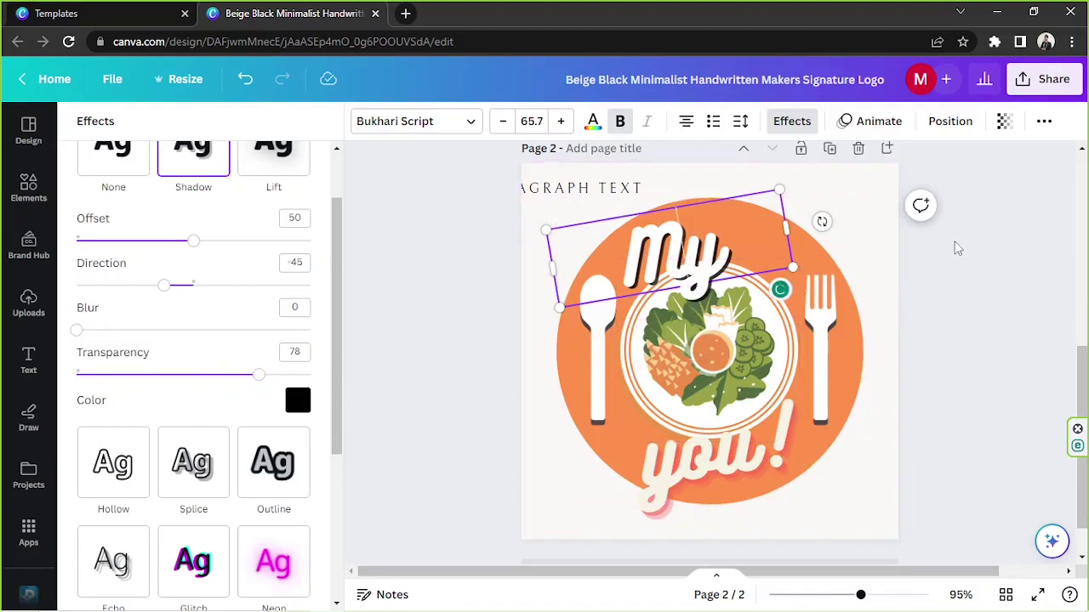
key(Escape)
click(1015, 304)
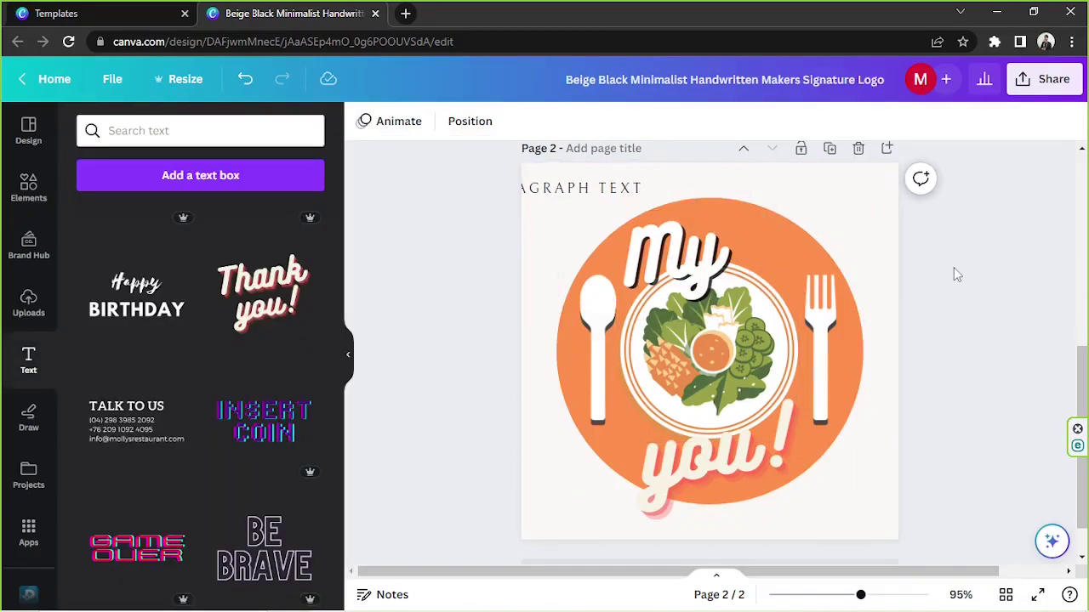
Copy the style of 'My' onto the word 'you!'
click(738, 261)
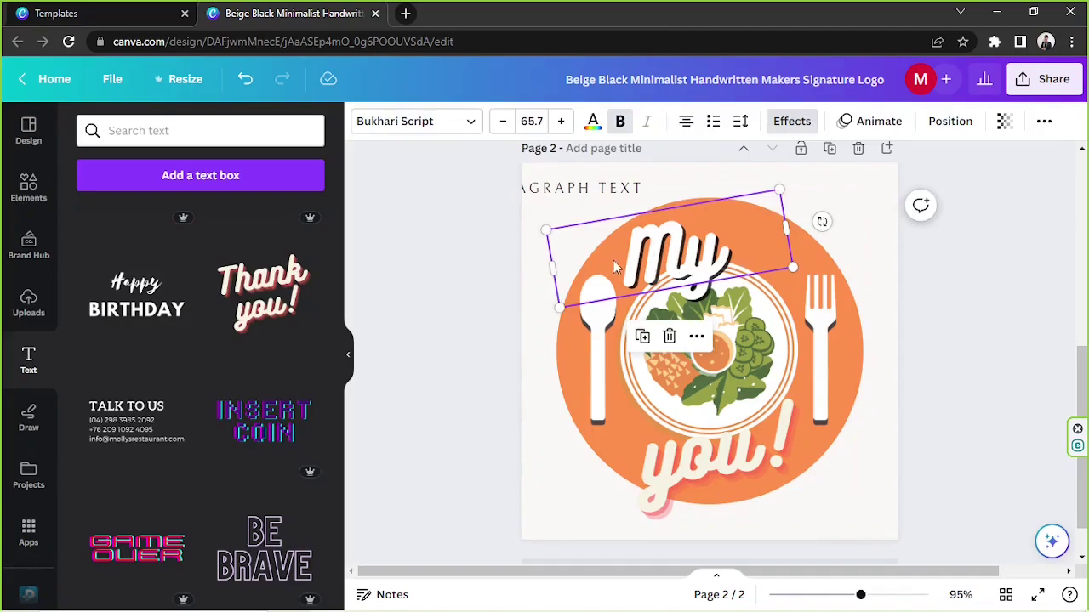
click(698, 338)
mouse_move(700, 344)
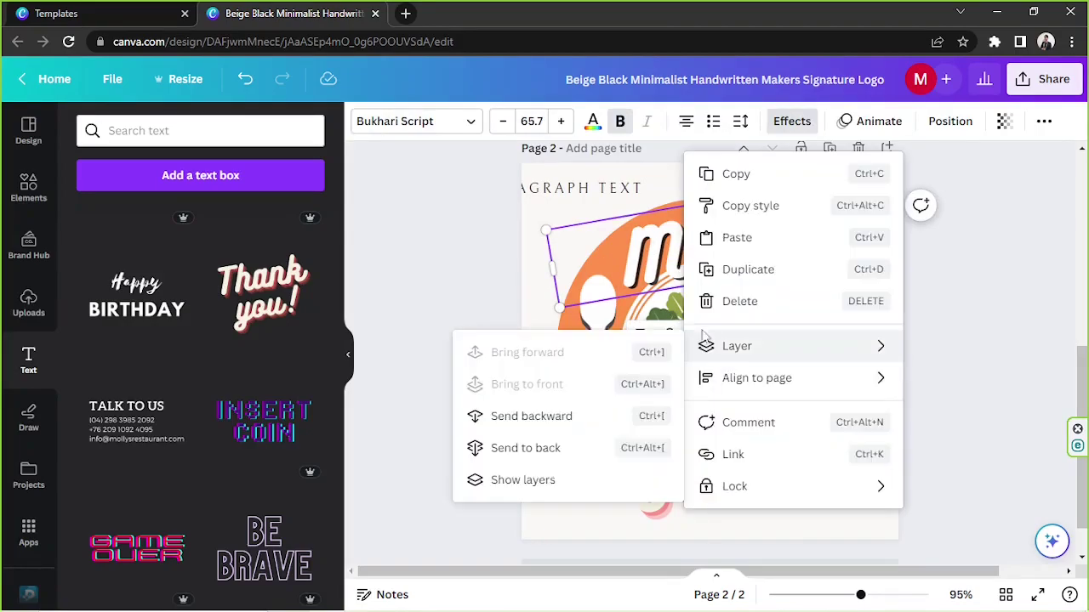
click(742, 207)
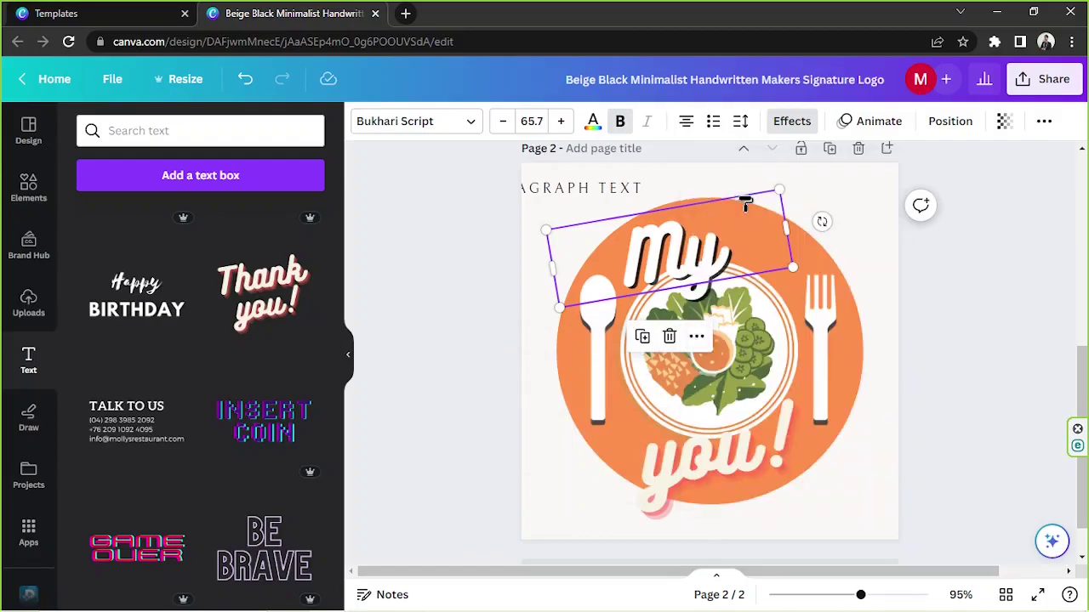
click(691, 459)
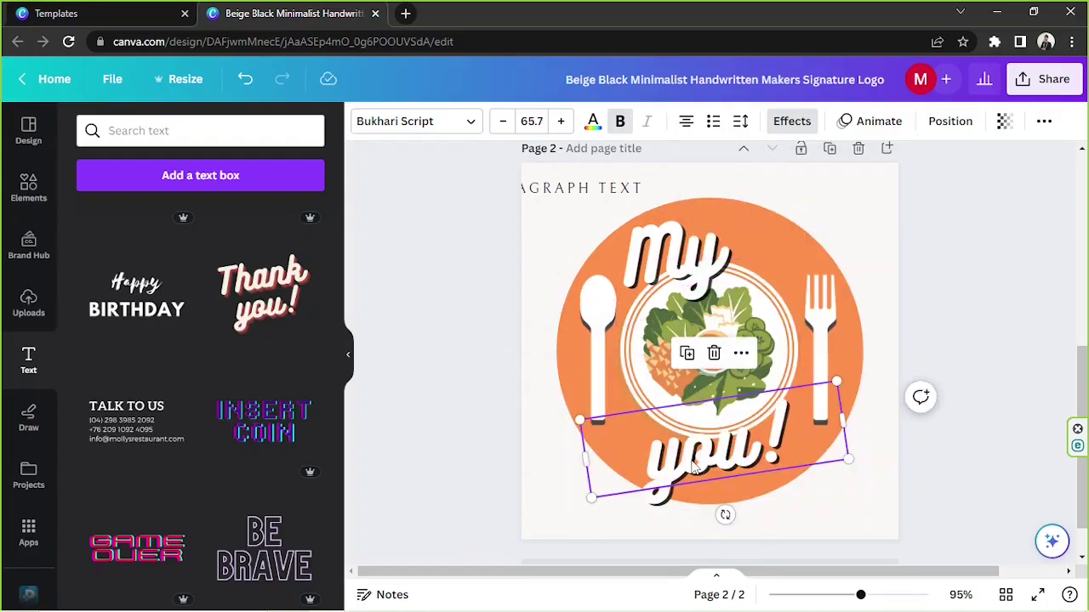
drag(695, 466, 730, 460)
Retype 'you!' as 'kitchen' and position it beneath the plate
double_click(730, 461)
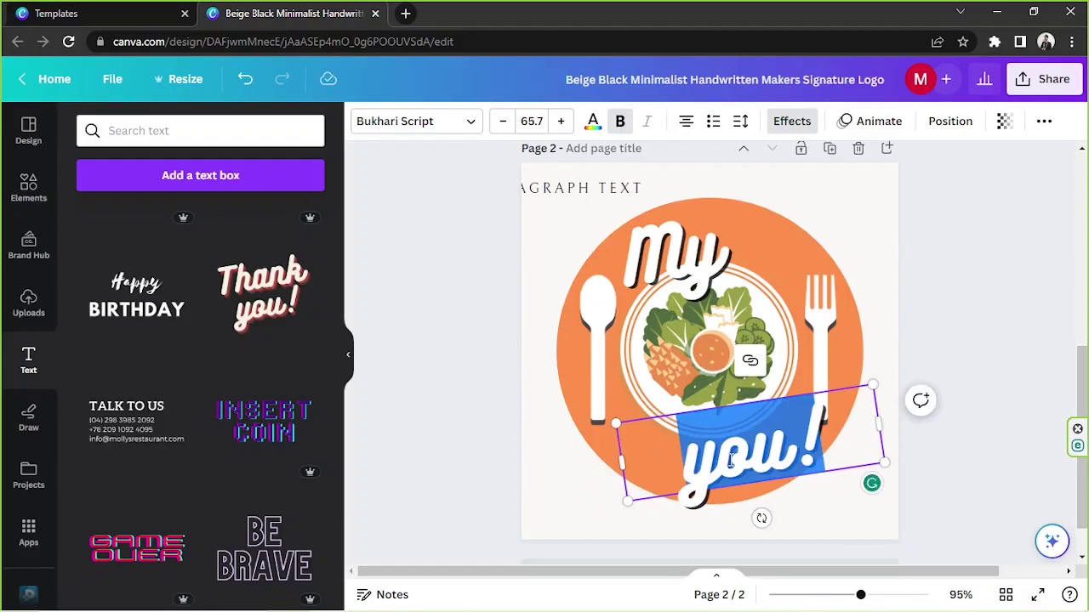
text(kitchen)
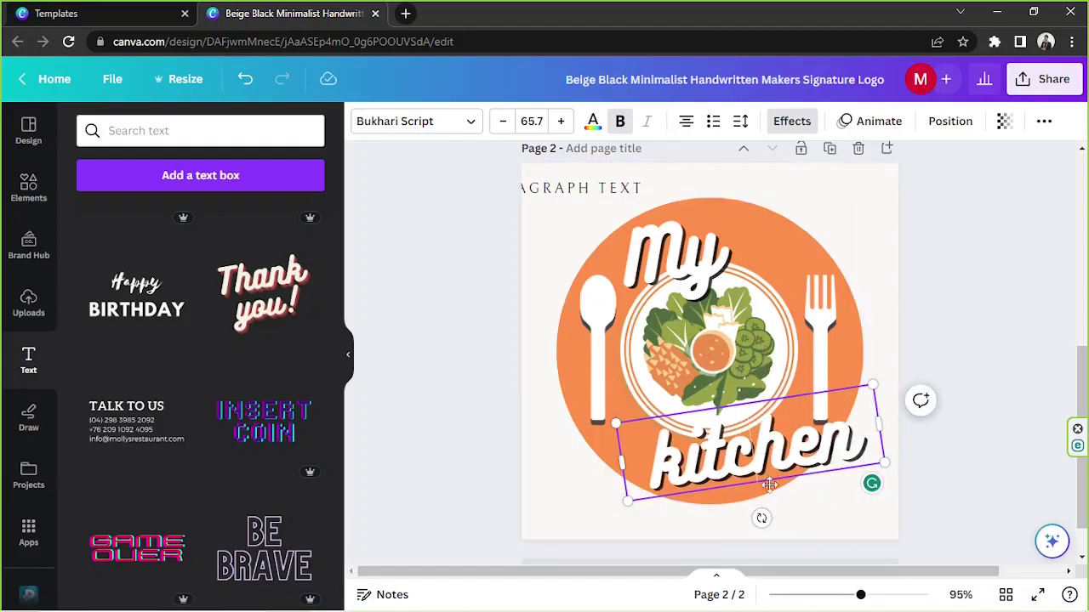
drag(770, 485, 730, 462)
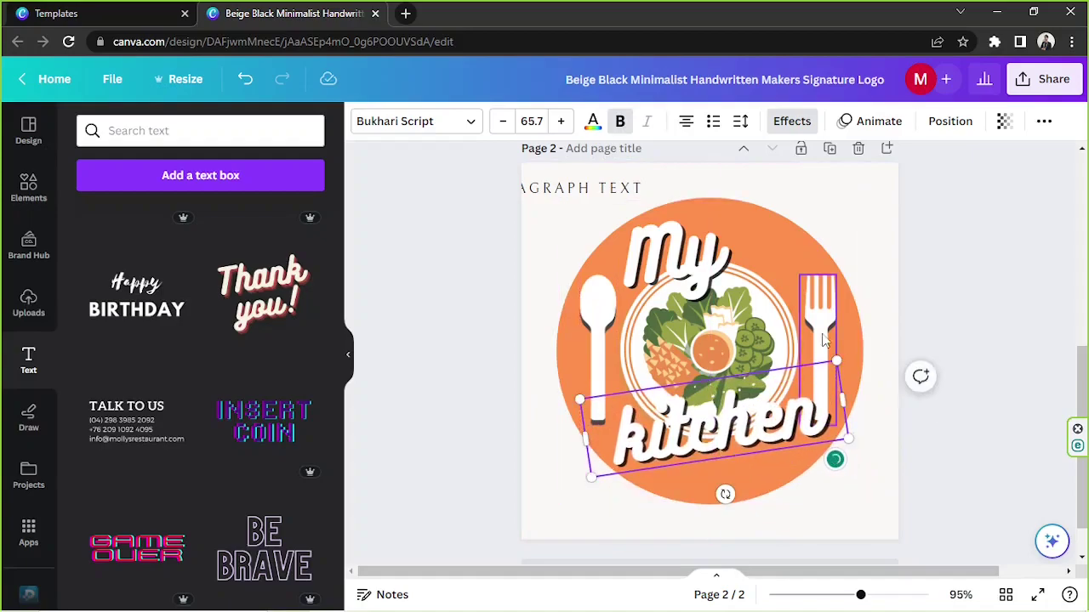
Tilt and reposition the fork and spoon around 'kitchen', nudging the kitchen text slightly down
drag(829, 326, 817, 298)
drag(795, 432, 805, 434)
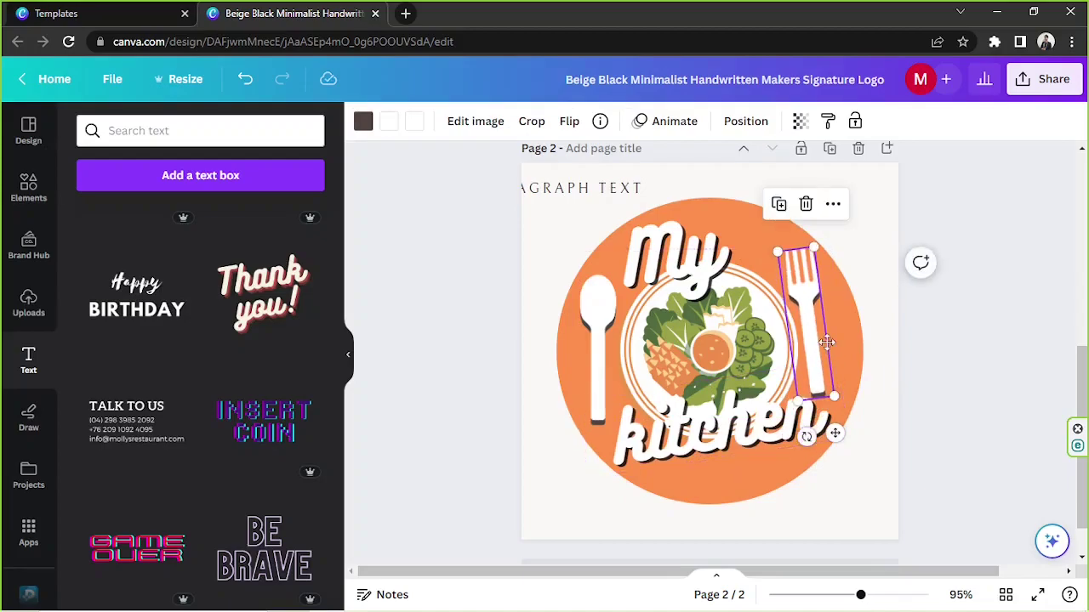
drag(827, 342, 827, 334)
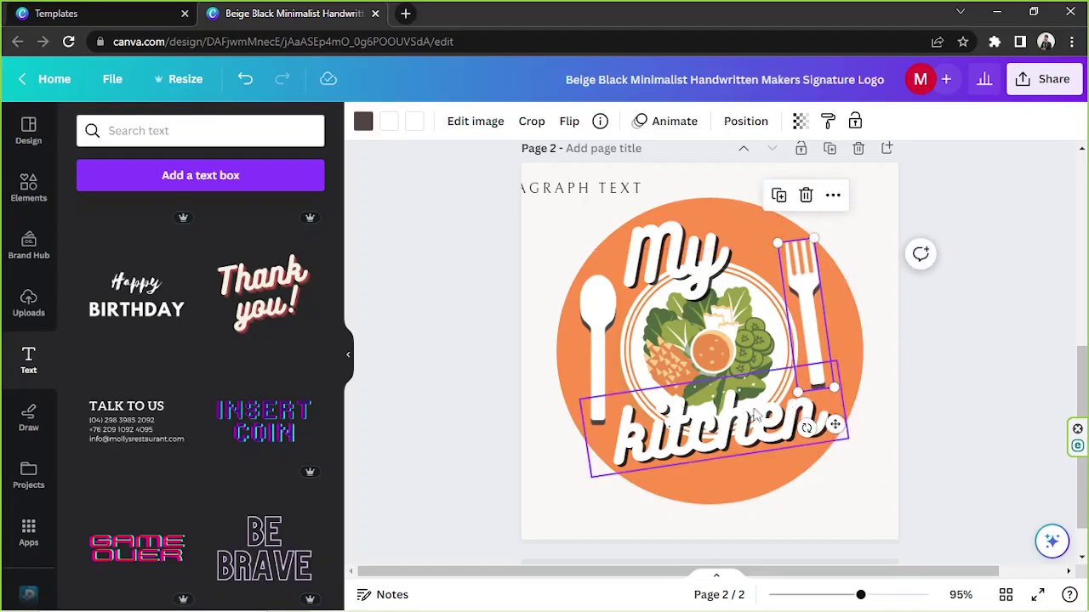
drag(731, 439, 730, 444)
click(600, 358)
drag(599, 357, 601, 377)
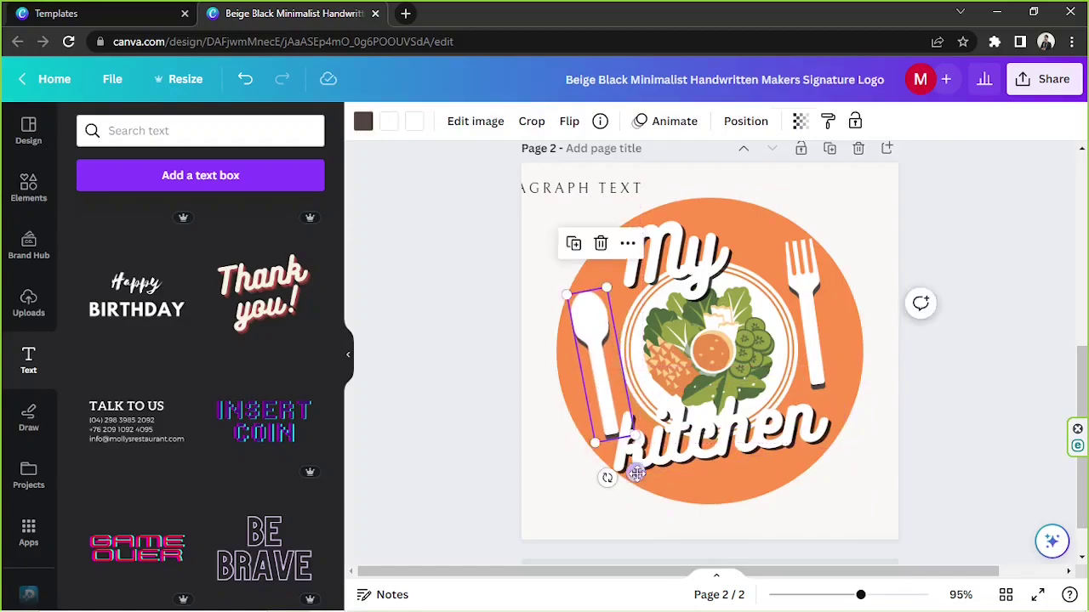
mouse_move(813, 327)
mouse_down()
mouse_move(813, 351)
mouse_move(814, 334)
mouse_up()
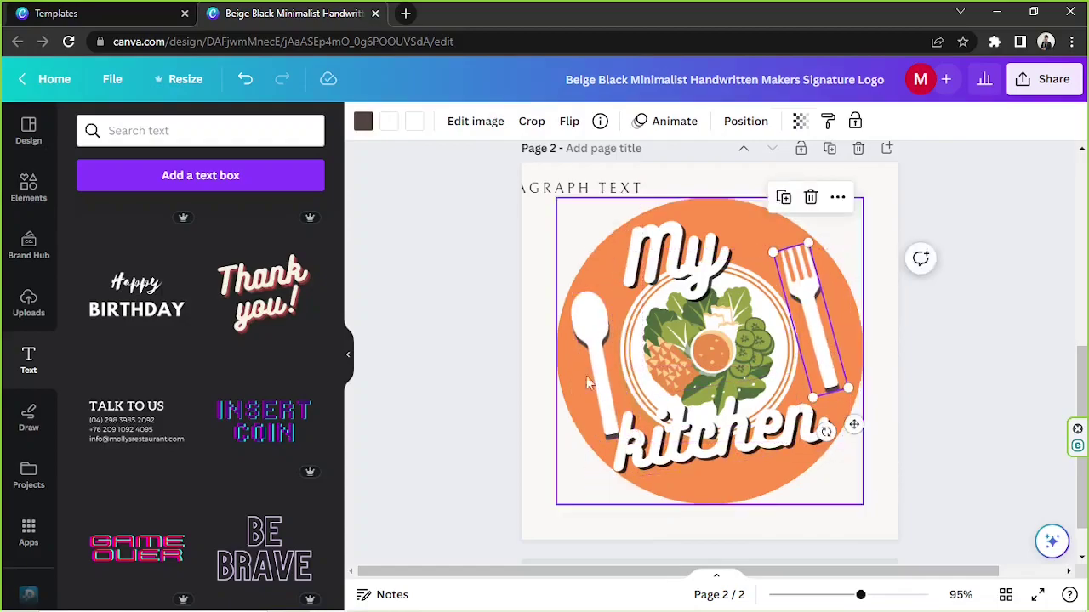
click(621, 387)
drag(620, 387, 628, 396)
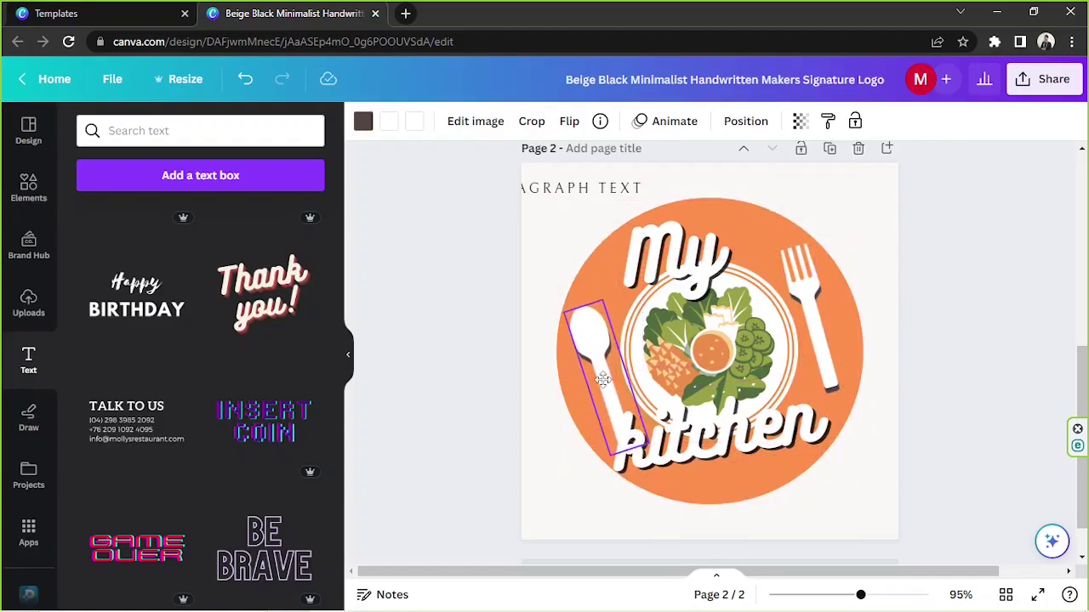
click(995, 302)
key(ctrl+z)
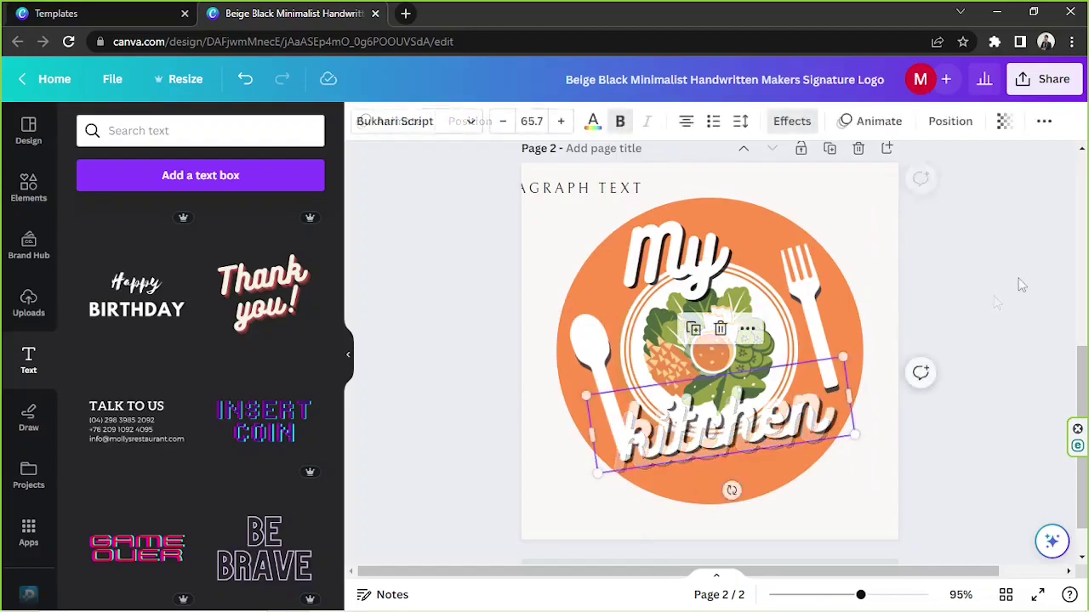
Delete the leftover placeholder text line from page 2
click(595, 189)
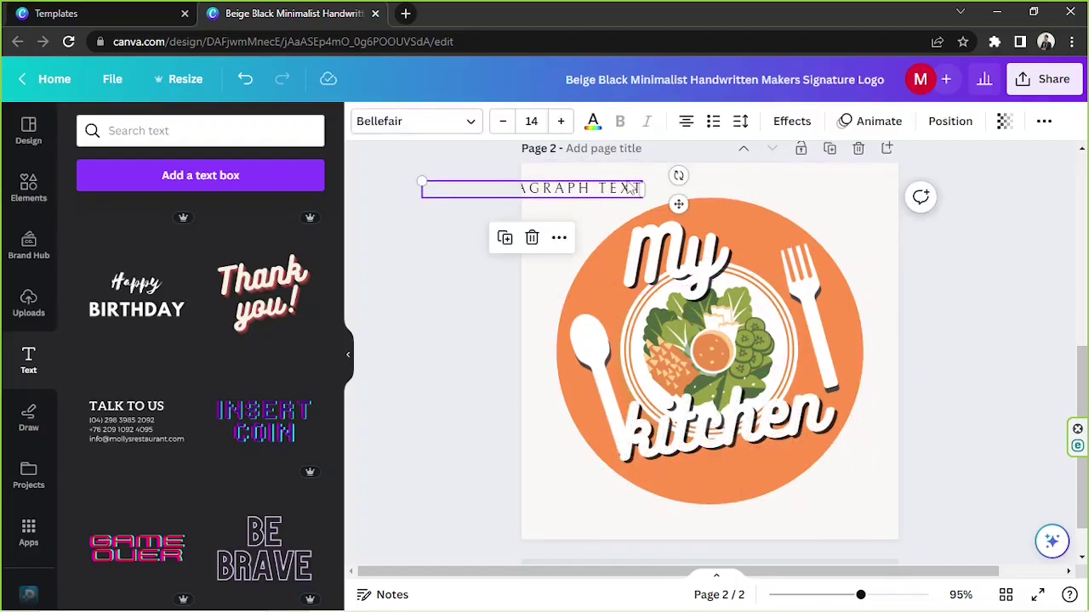
click(531, 236)
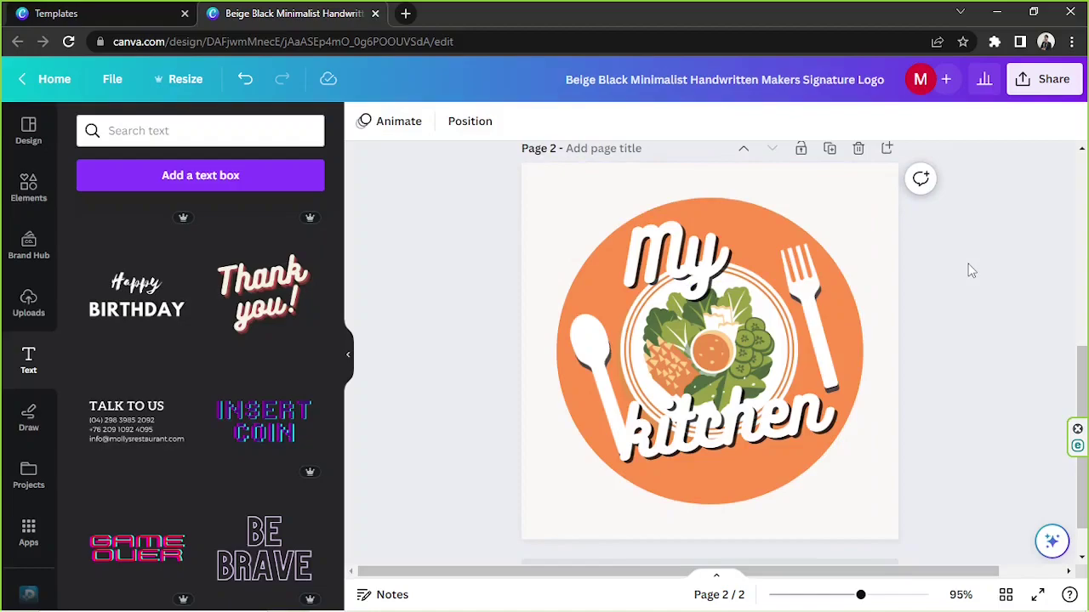
scroll(968, 269, down, 1)
scroll(966, 268, up, 2)
scroll(964, 267, down, 2)
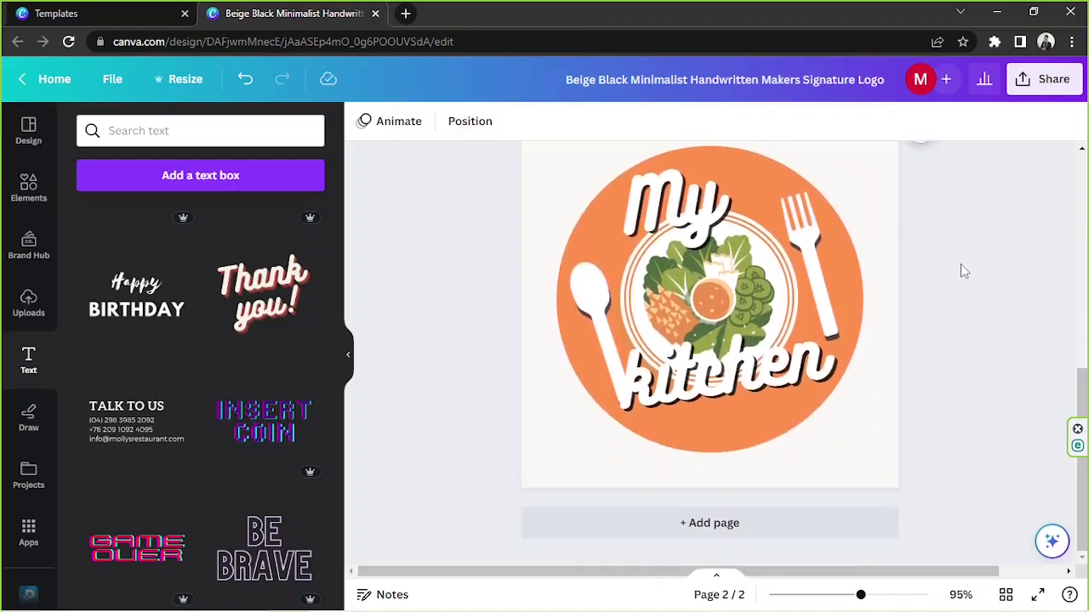
scroll(960, 267, up, 3)
scroll(960, 267, down, 3)
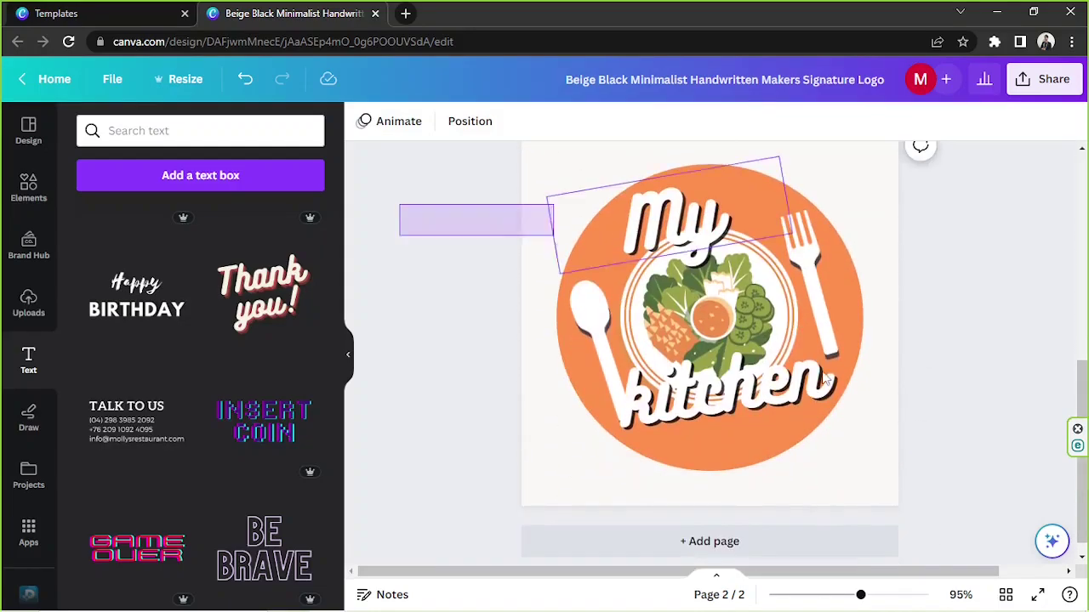
scroll(967, 434, up, 1)
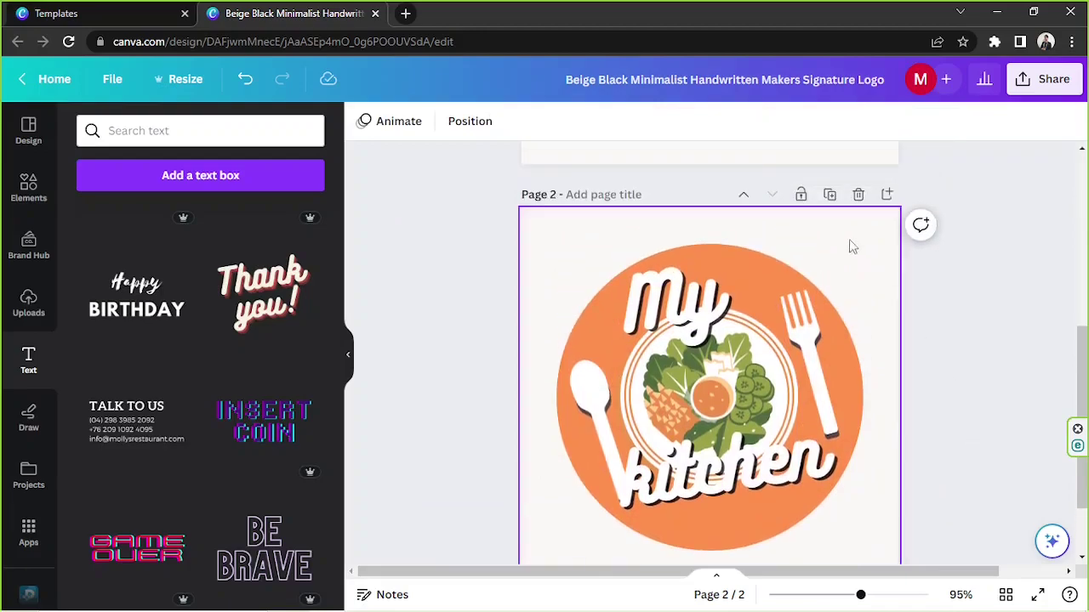
Duplicate page 2 as a third page, delete the plate illustration and move the spoon and fork to the edges
click(830, 195)
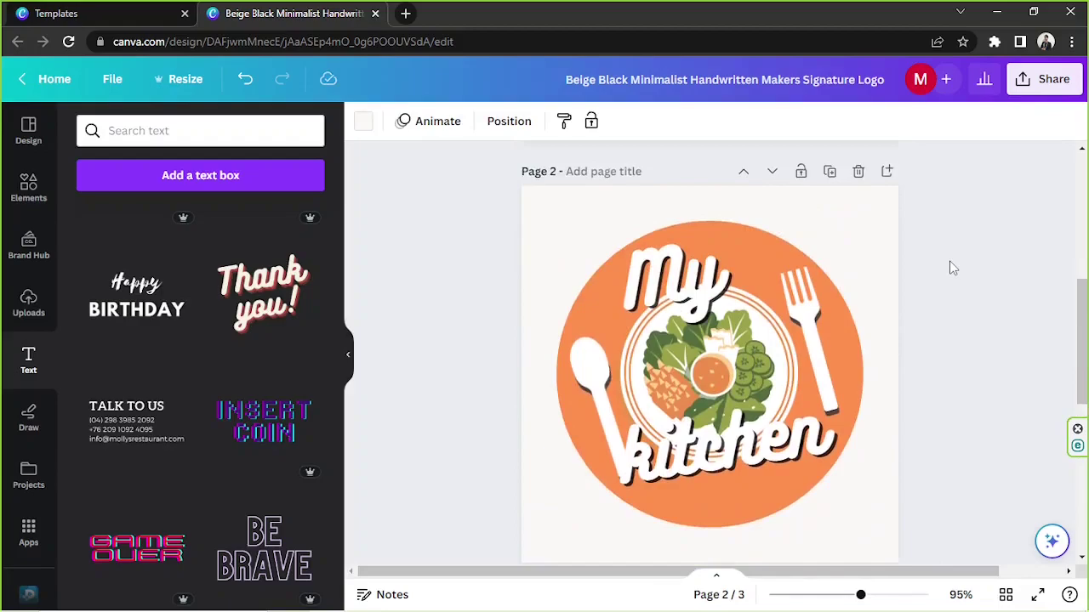
scroll(949, 260, up, 1)
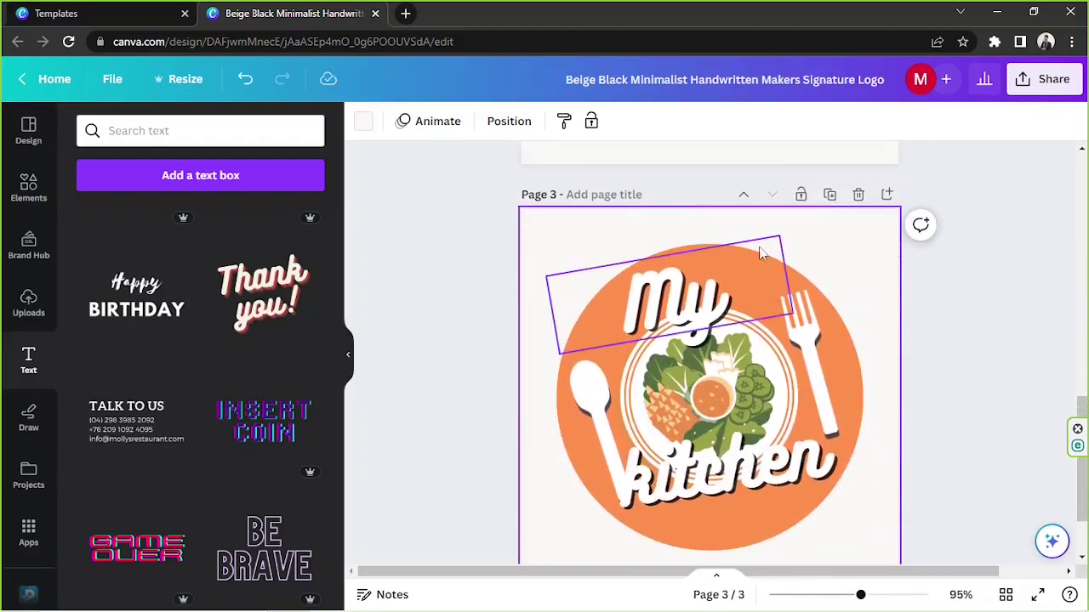
click(856, 376)
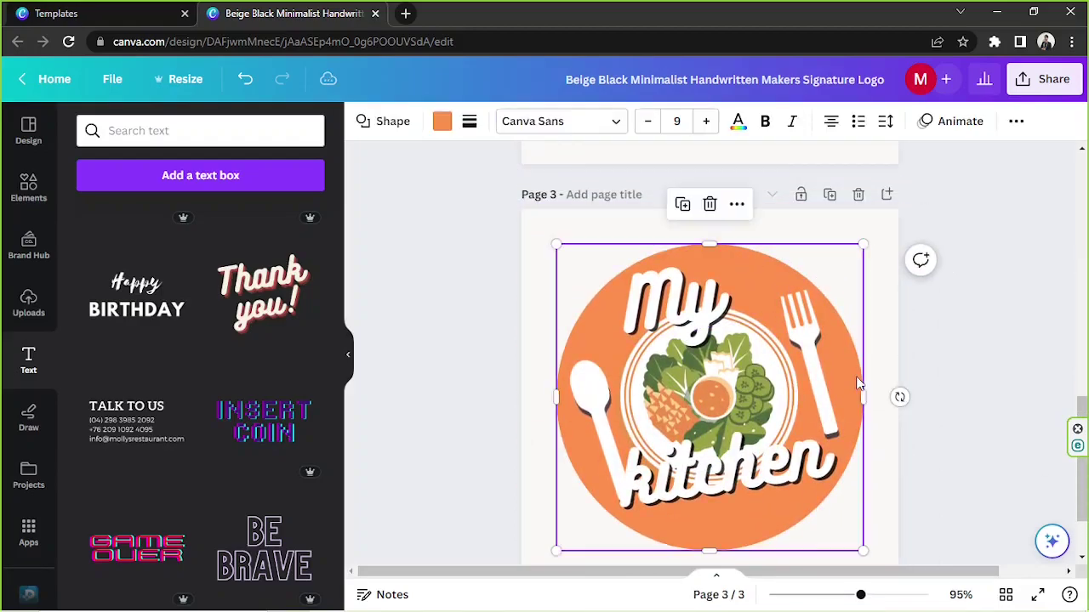
click(723, 392)
key(Delete)
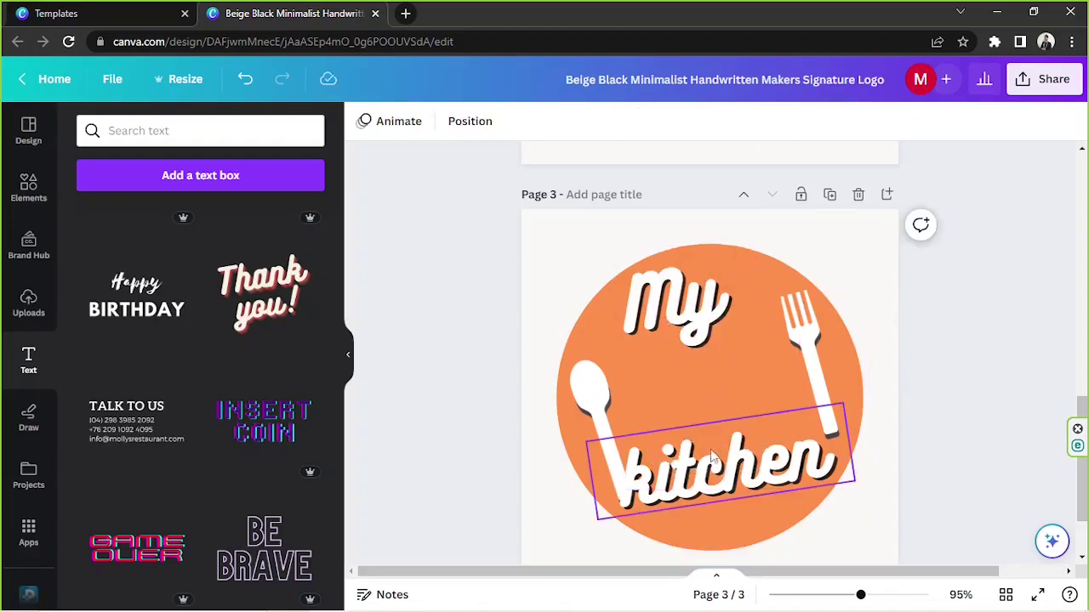
click(585, 425)
drag(586, 425, 534, 374)
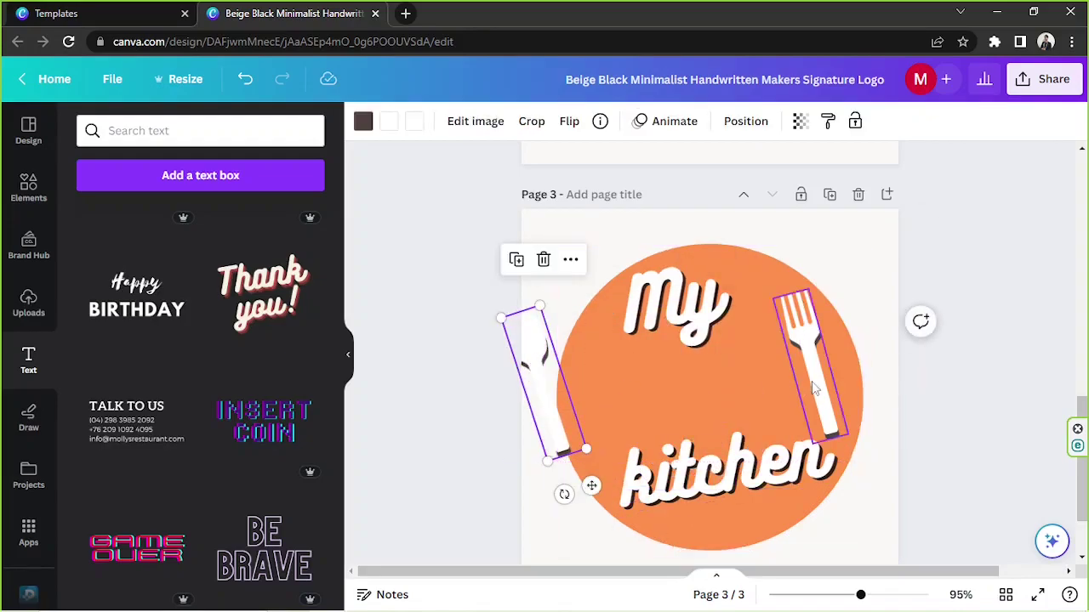
drag(794, 384, 846, 362)
Adjust the tilt of 'My', then move 'kitchen' up beneath it and enlarge it
click(686, 336)
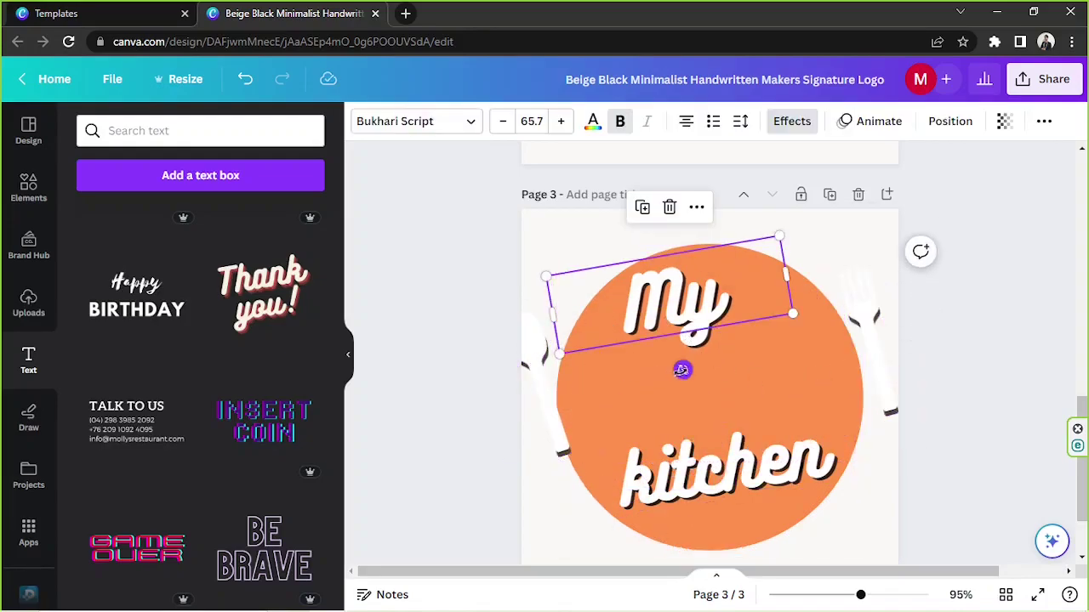
drag(683, 369, 667, 403)
drag(707, 462, 701, 425)
drag(843, 444, 874, 445)
drag(789, 432, 781, 434)
click(605, 373)
drag(606, 373, 604, 374)
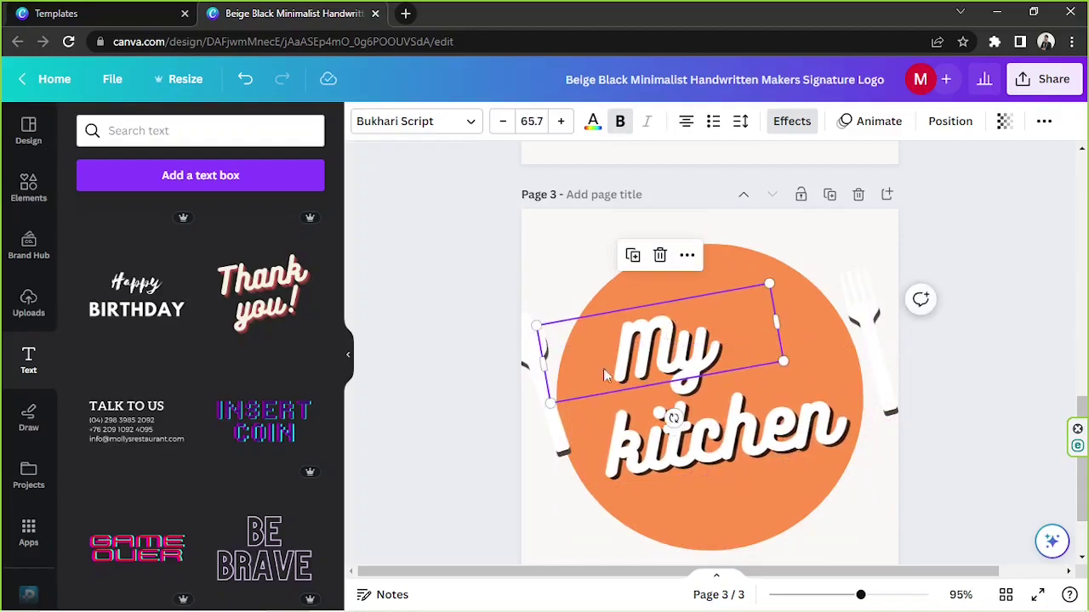
Try the Now Open text style at the top of page 3, then delete it
scroll(170, 454, down, 5)
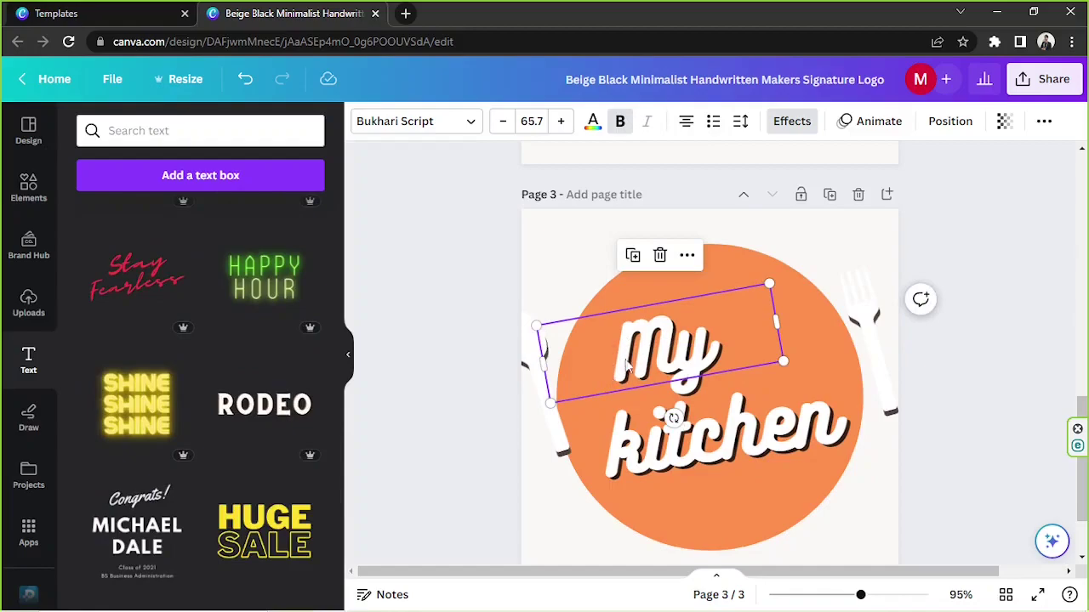
scroll(248, 408, down, 6)
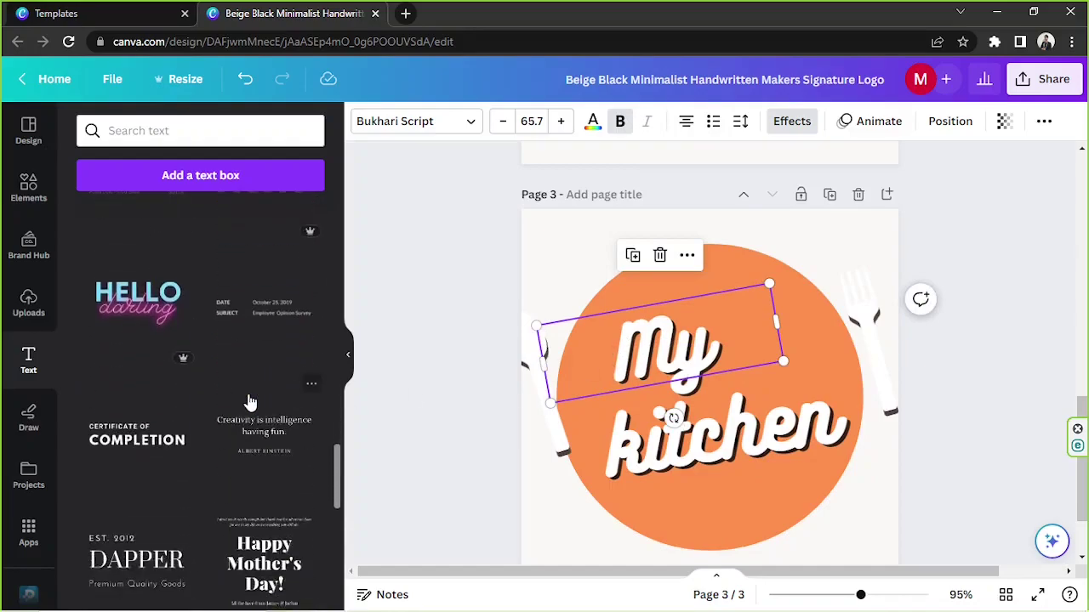
scroll(250, 401, down, 2)
scroll(247, 396, down, 7)
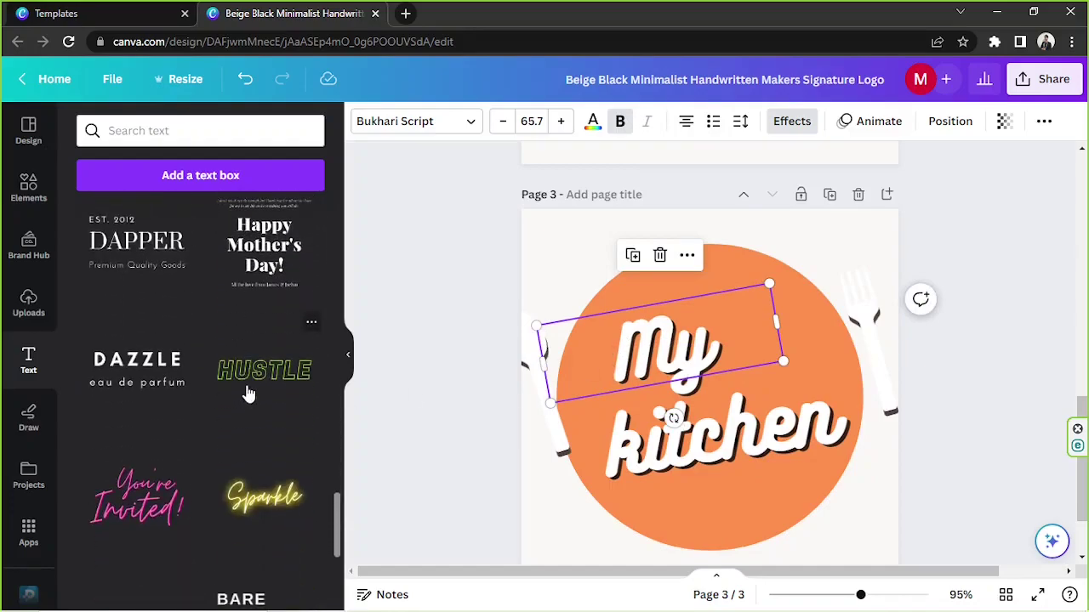
scroll(246, 374, down, 1)
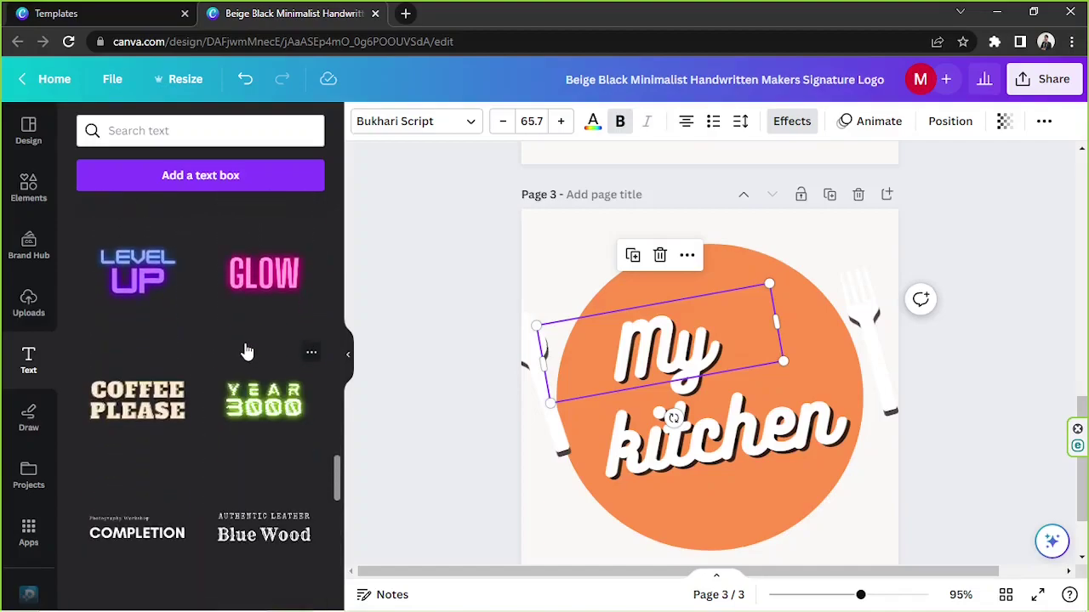
scroll(247, 351, down, 3)
scroll(247, 350, down, 3)
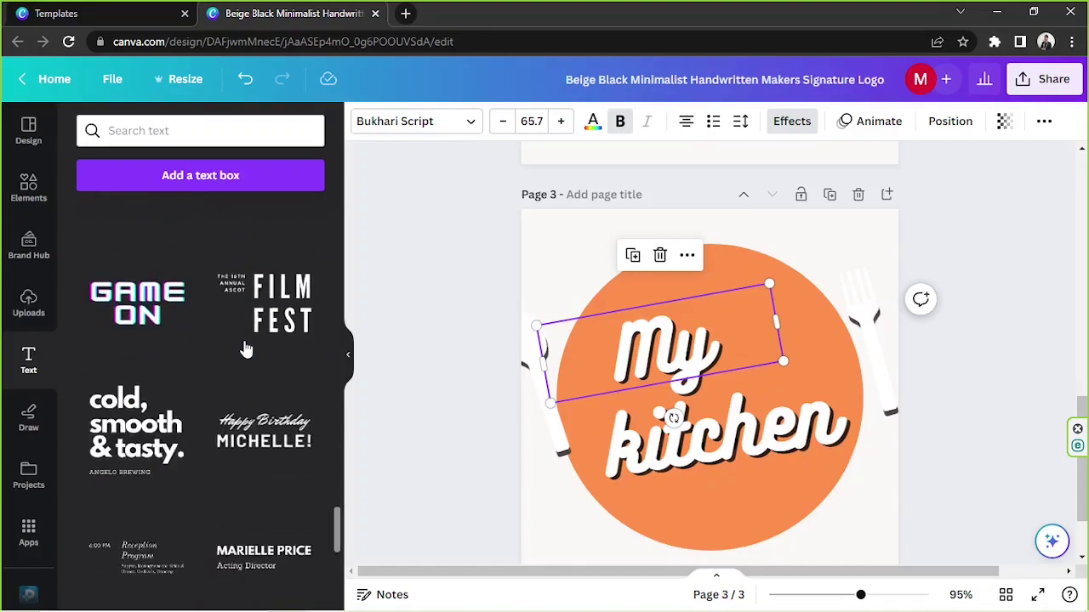
scroll(245, 349, down, 3)
scroll(245, 348, down, 5)
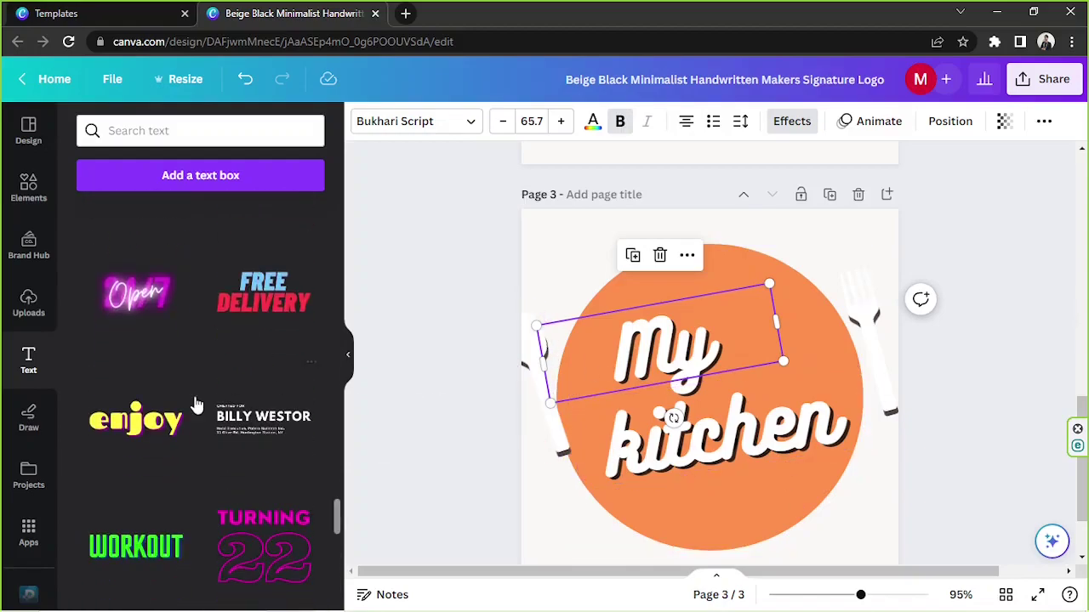
scroll(182, 377, up, 2)
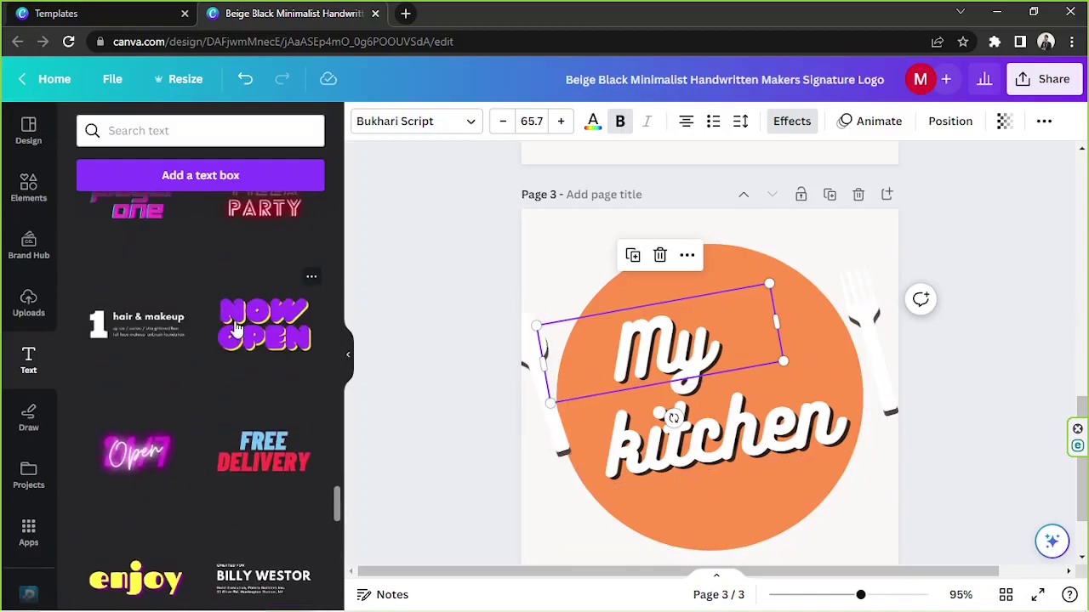
click(236, 330)
drag(767, 353, 812, 261)
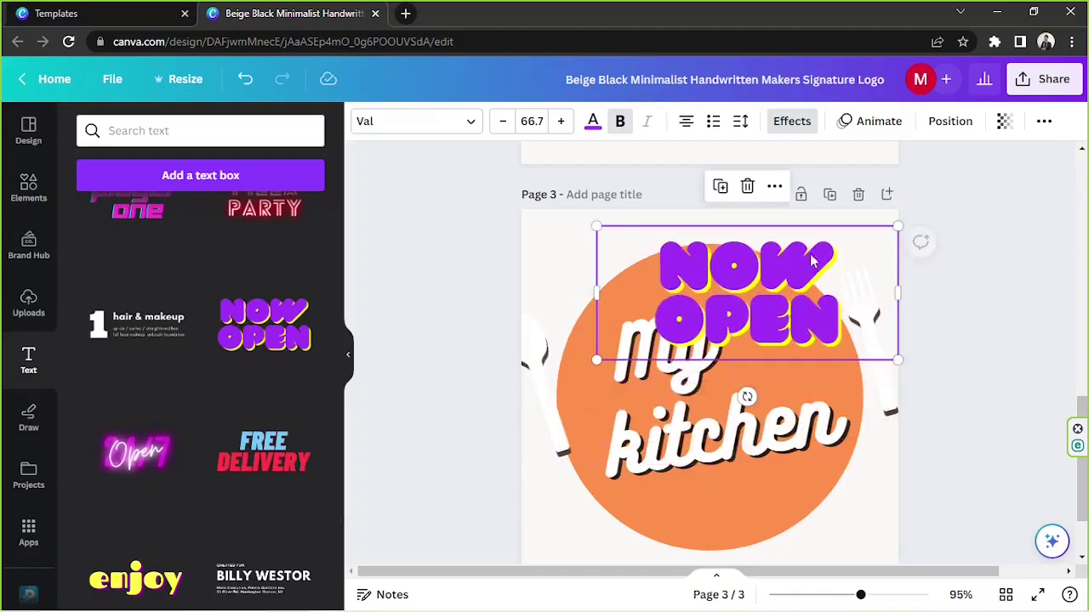
click(747, 185)
Select the script 'My' text on page 3
scroll(294, 400, down, 4)
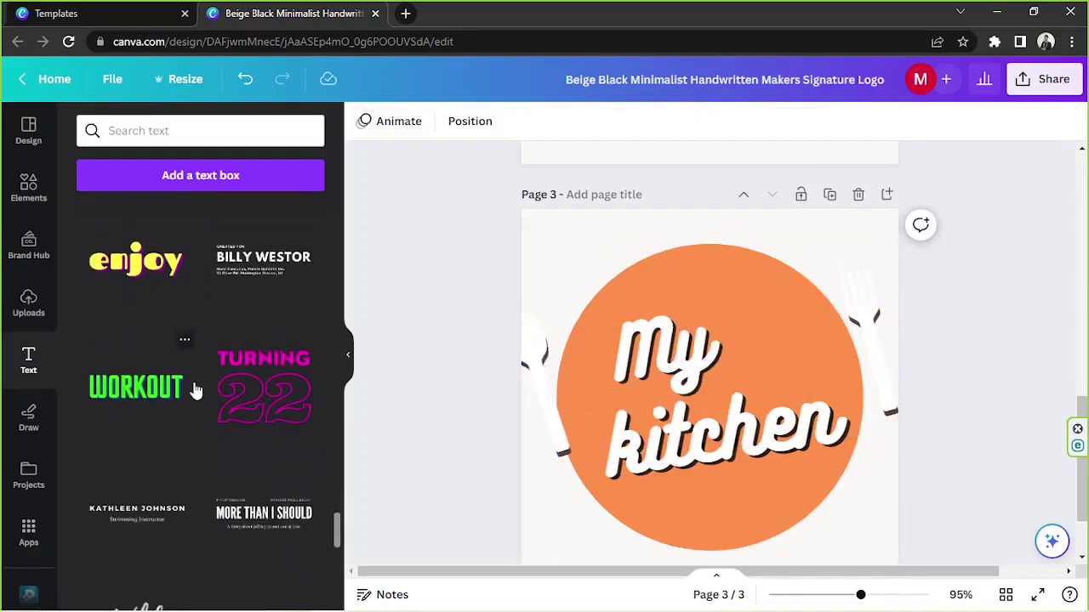
scroll(195, 389, down, 7)
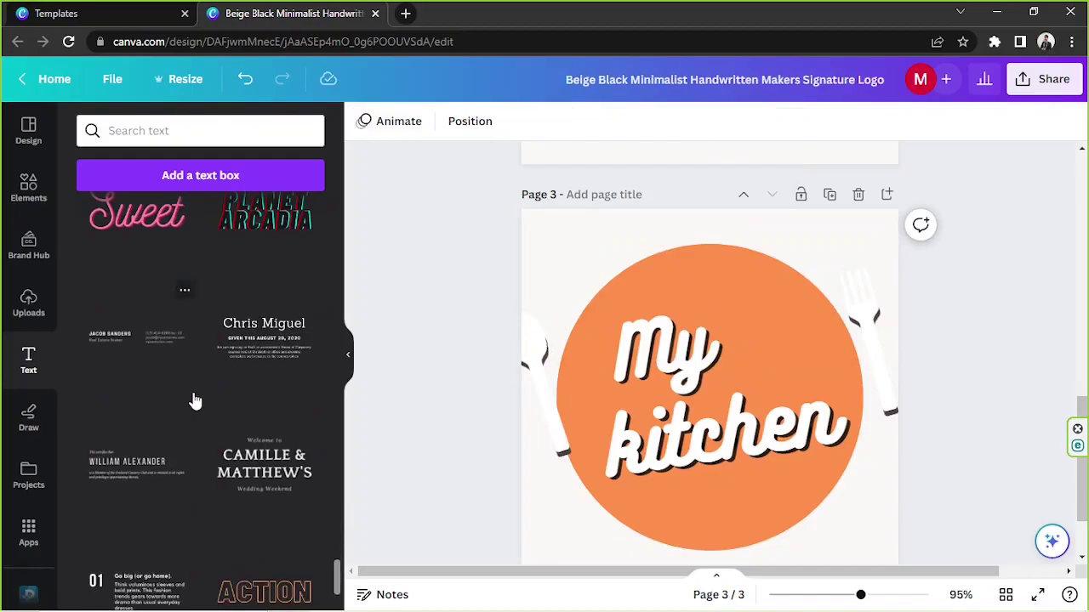
scroll(195, 400, down, 10)
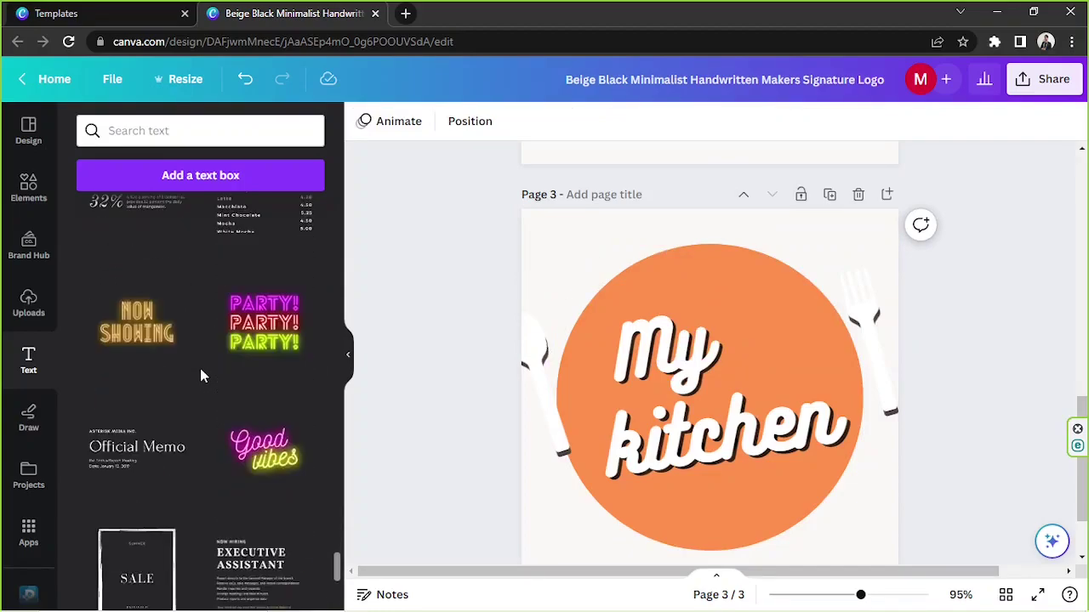
scroll(200, 366, down, 8)
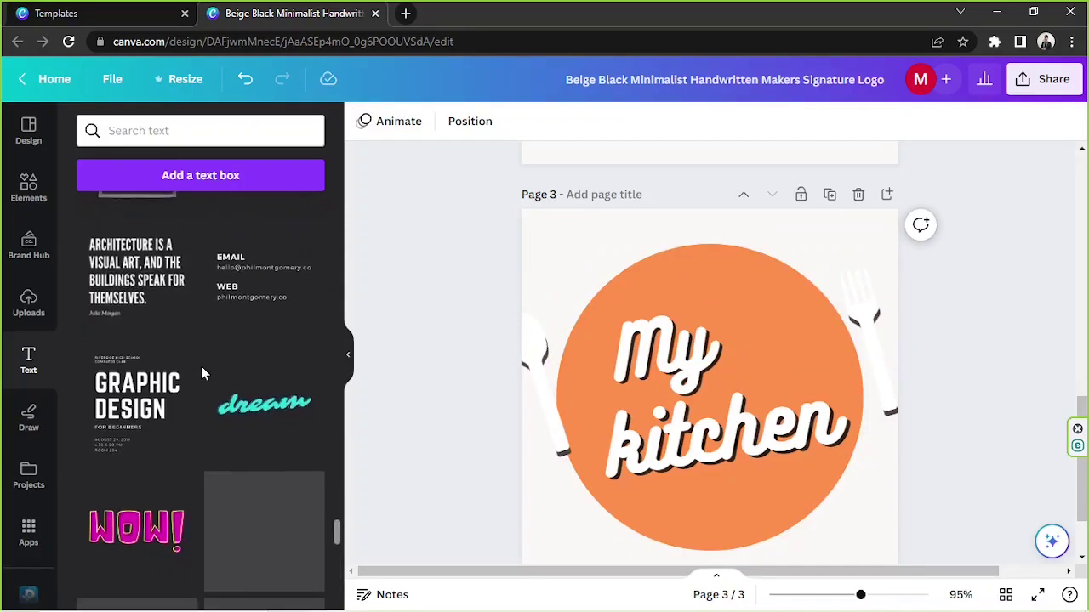
scroll(202, 370, down, 5)
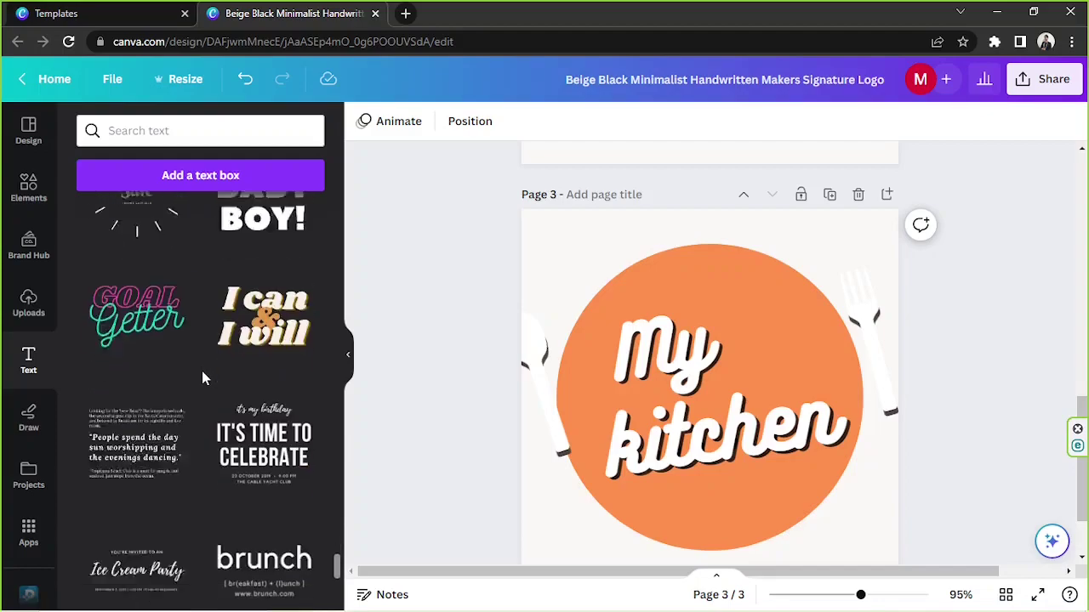
scroll(202, 371, down, 6)
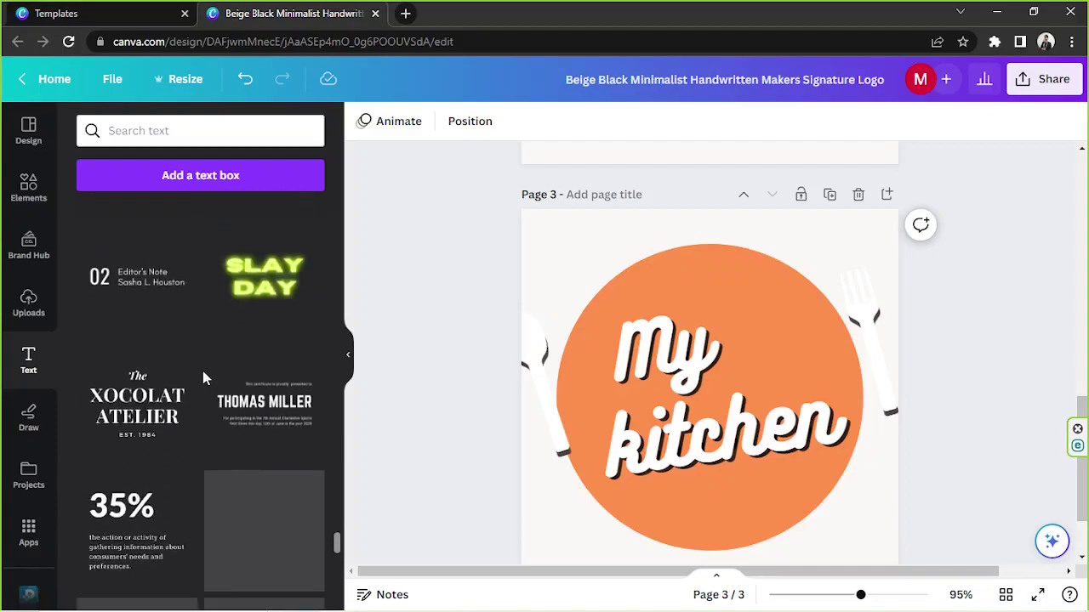
click(643, 377)
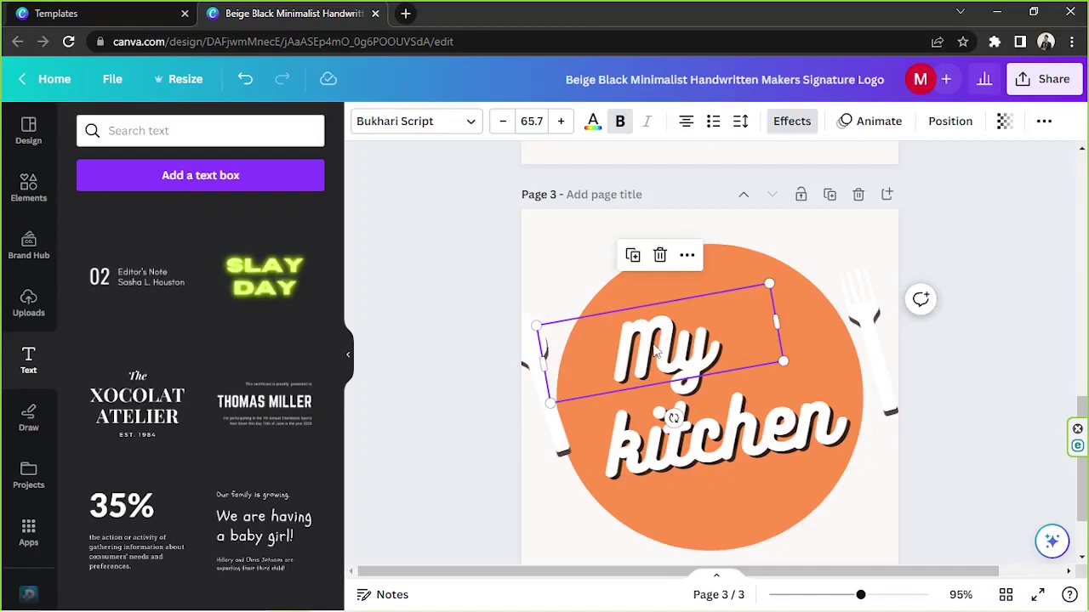
scroll(157, 322, down, 1)
scroll(157, 321, down, 3)
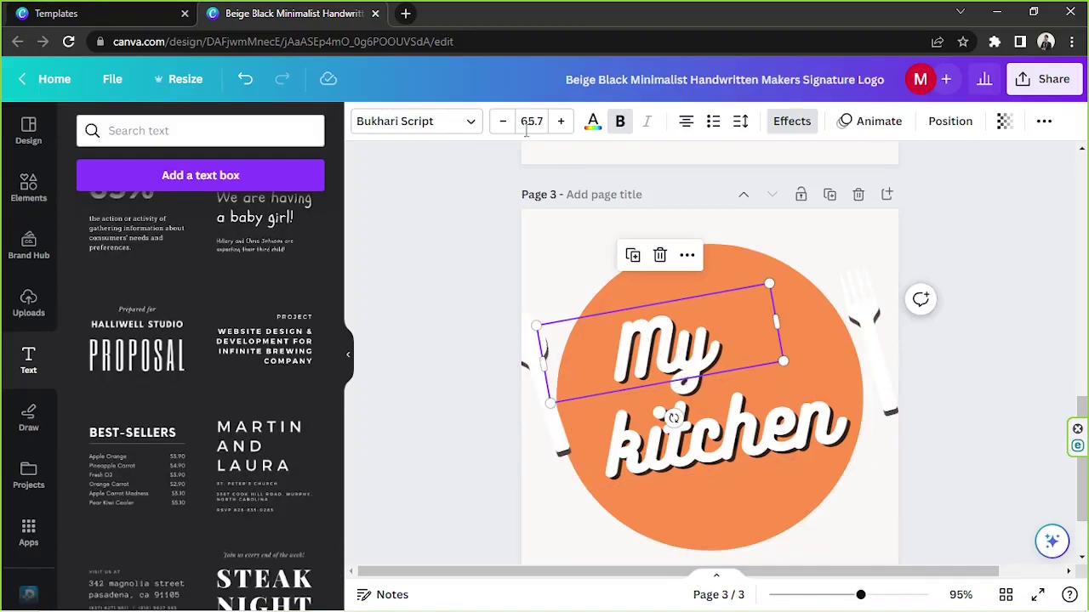
Change 'MY' to the striped Brim Narrow Combined serif font, straighten it to 0° and enlarge it
click(403, 122)
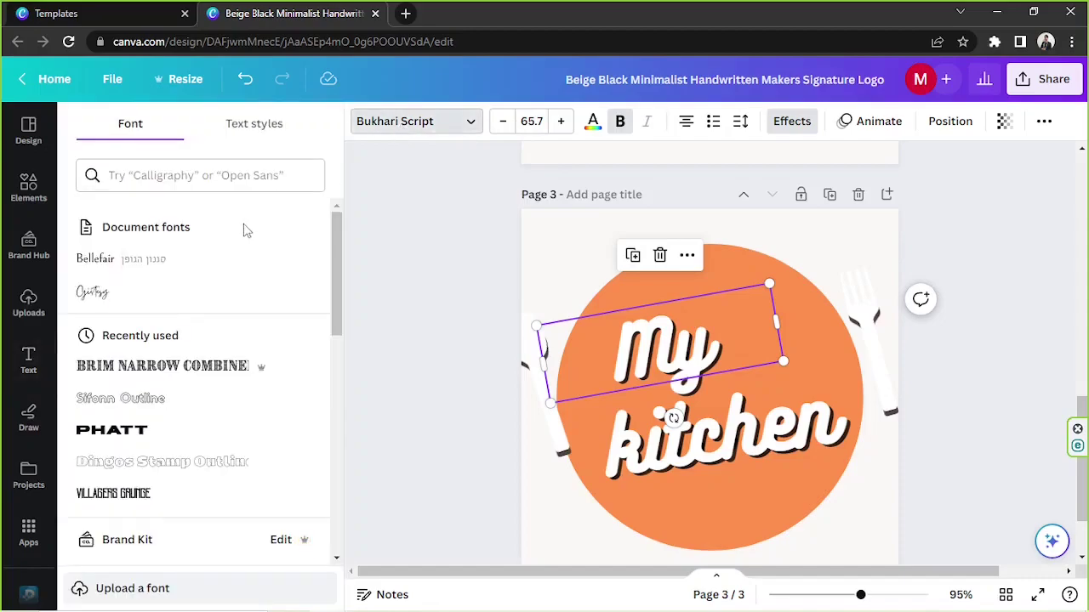
scroll(153, 308, down, 3)
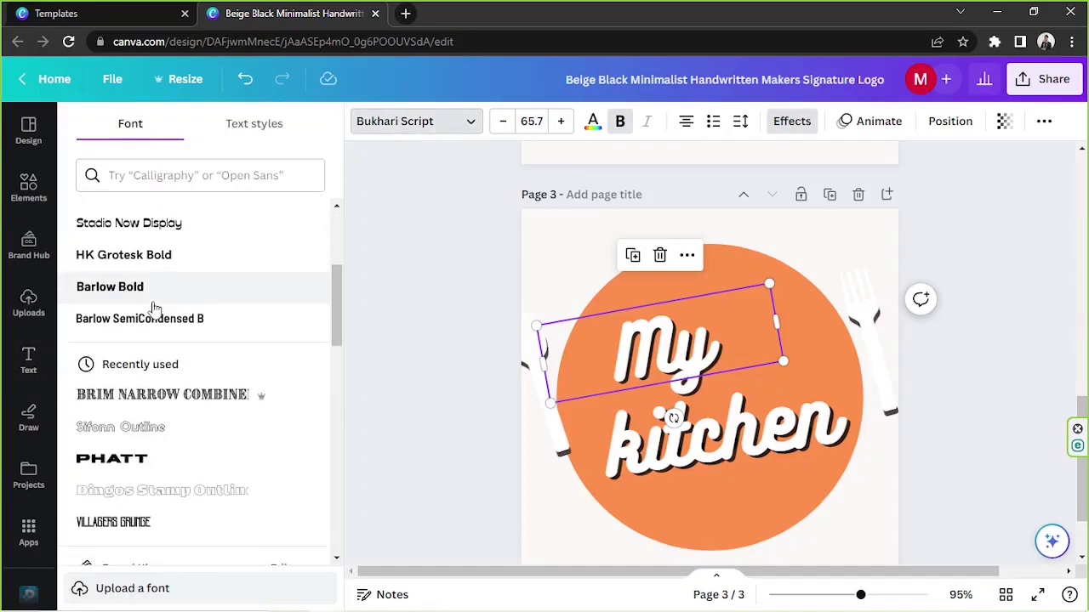
click(140, 432)
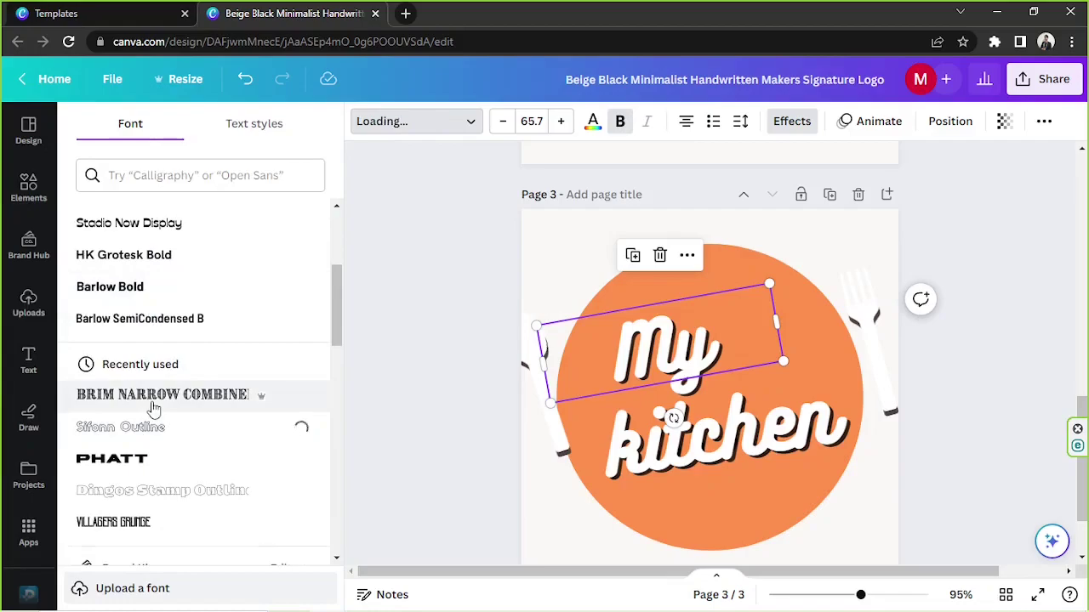
click(154, 409)
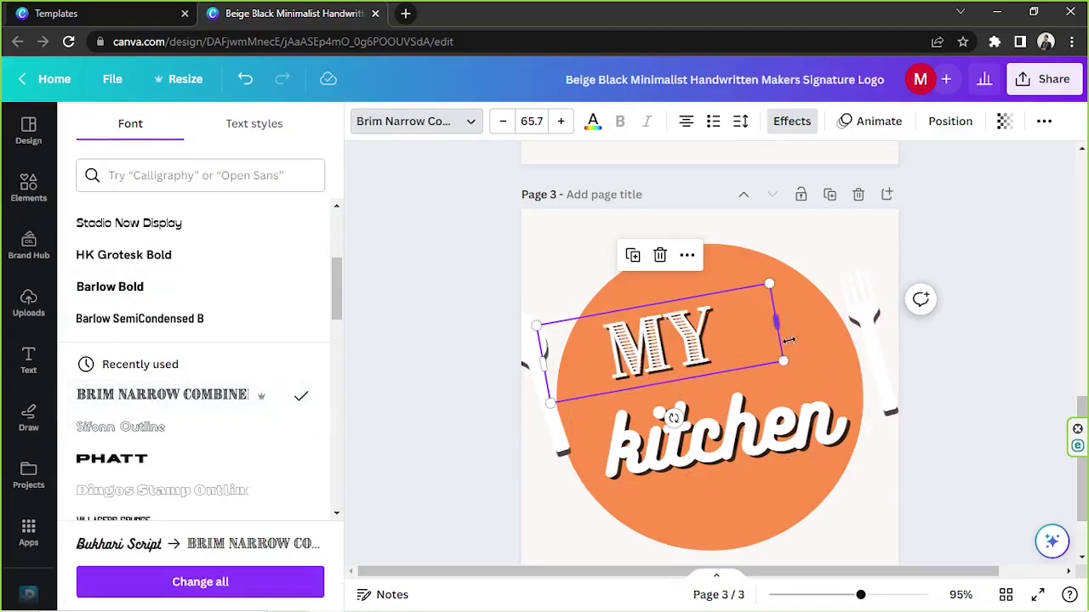
drag(671, 417, 643, 427)
drag(653, 426, 656, 425)
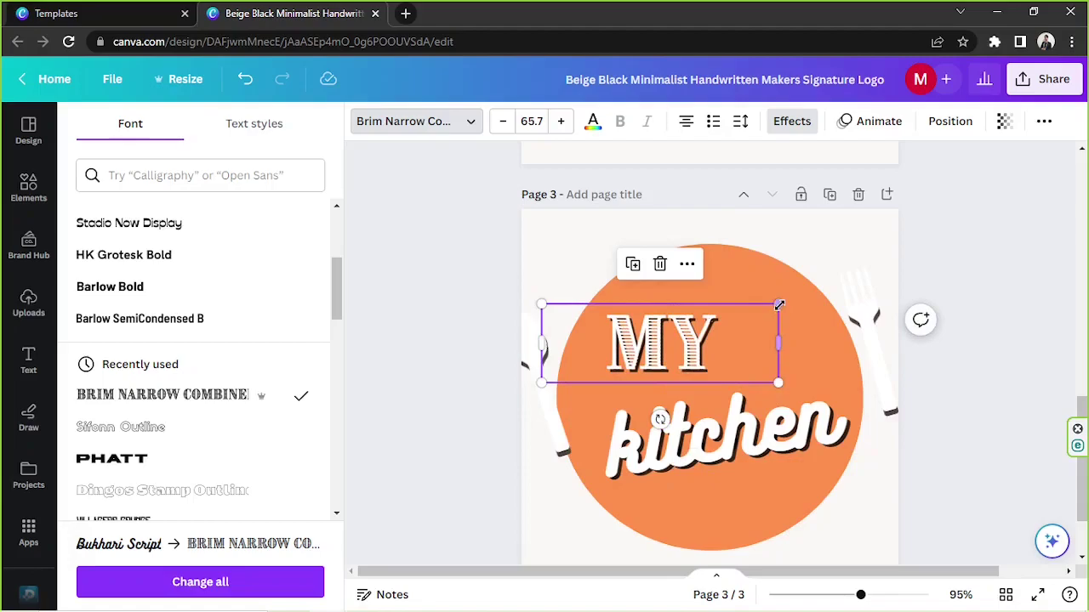
drag(780, 305, 841, 282)
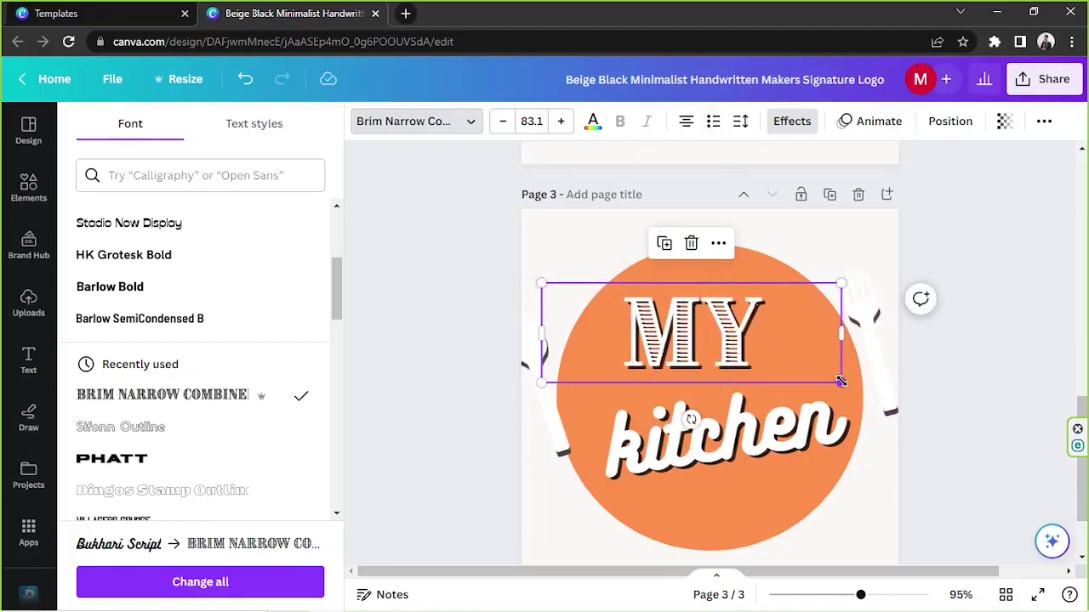
drag(841, 382, 803, 370)
drag(711, 372, 706, 391)
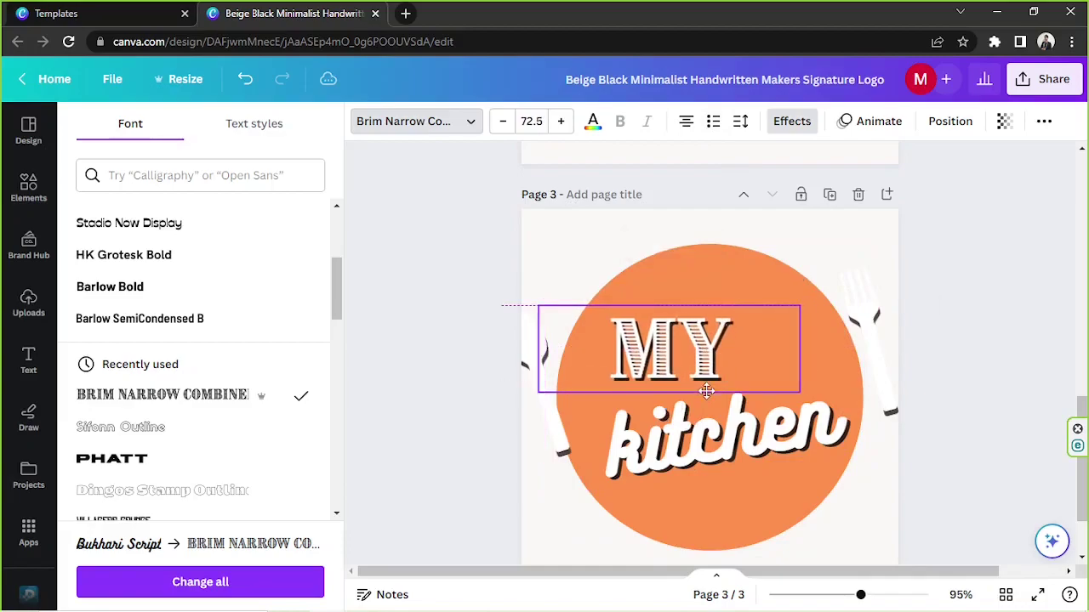
Enlarge 'kitchen' slightly and centre it on the circle beneath 'MY'
click(733, 458)
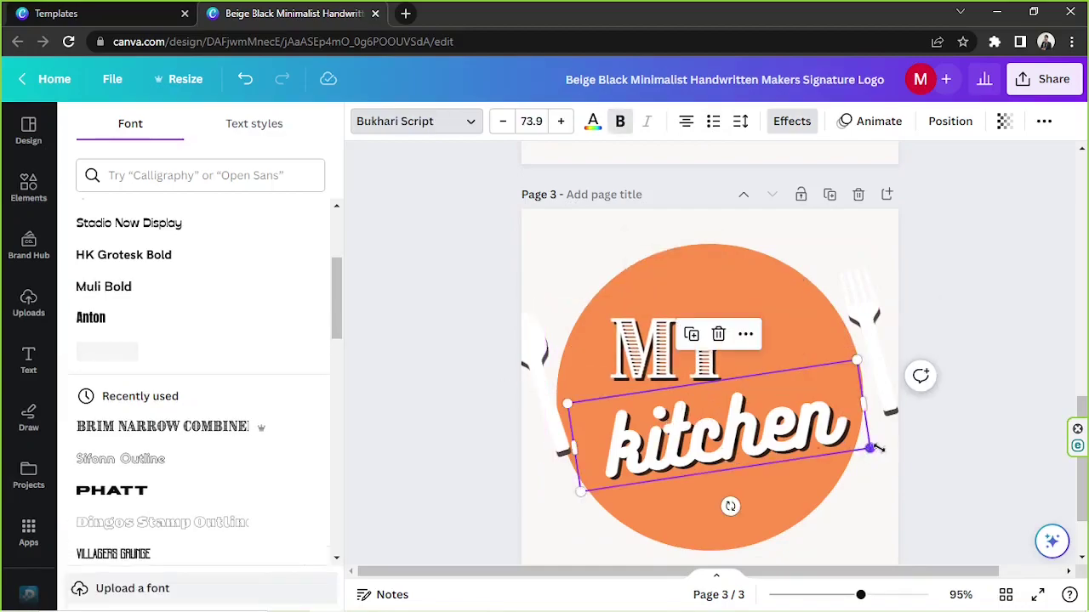
drag(865, 446, 890, 447)
drag(774, 423, 762, 417)
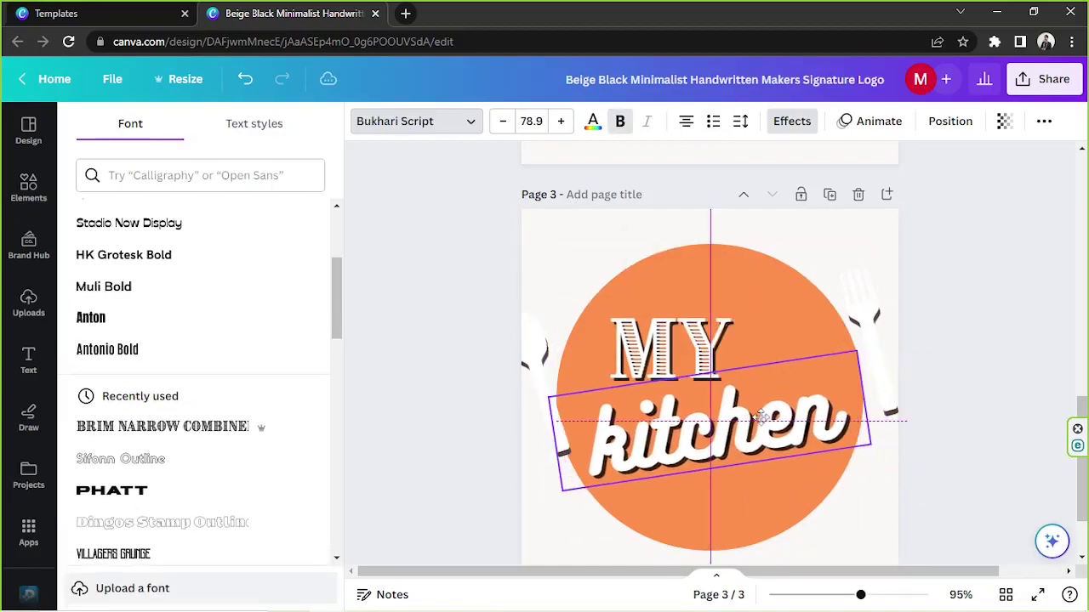
click(951, 304)
click(547, 383)
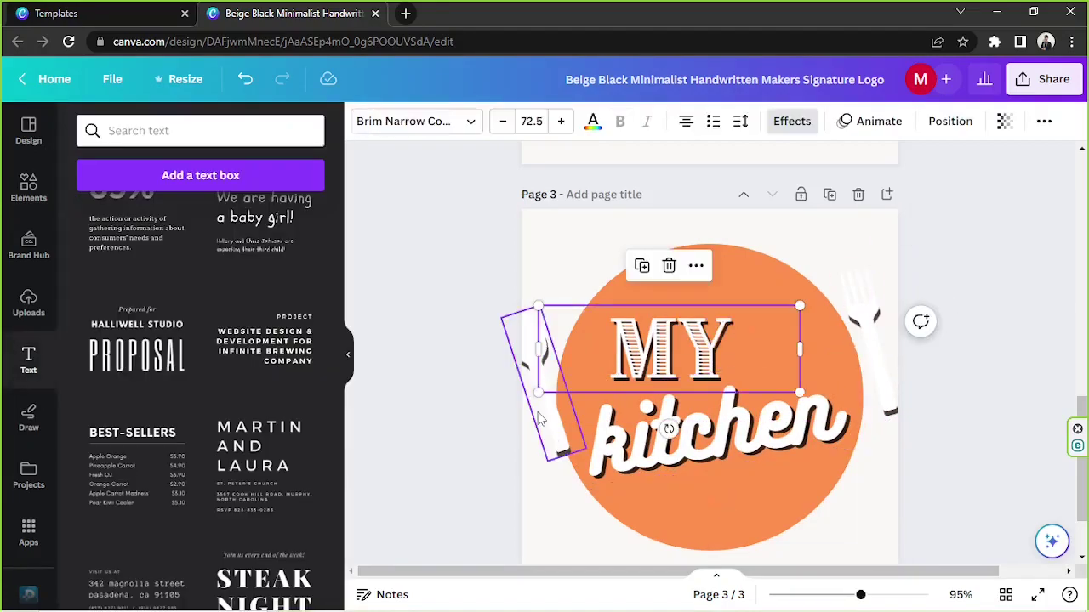
Delete the left and right cutlery graphics from page 3
click(547, 383)
key(Delete)
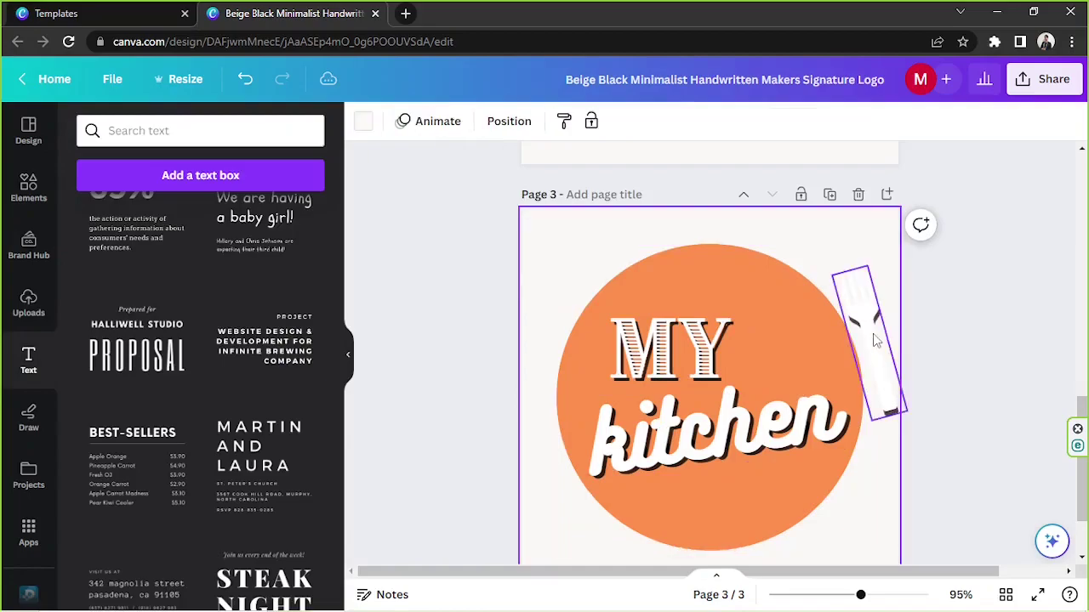
click(876, 340)
click(869, 223)
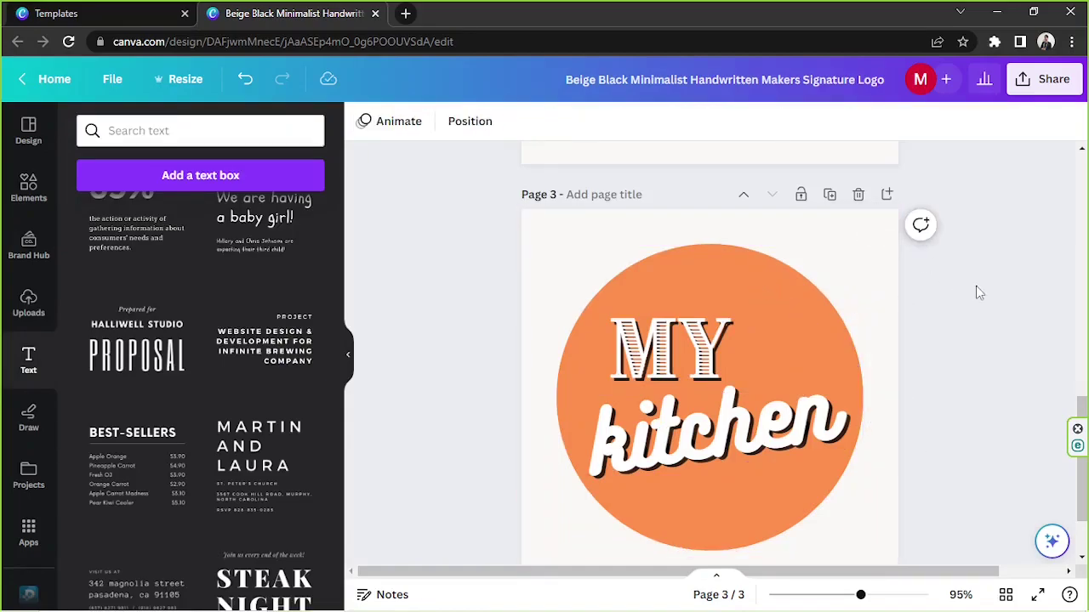
scroll(949, 366, down, 2)
scroll(951, 365, up, 2)
Search Elements for 'chef's hat' and add a hat graphic to the page
click(28, 187)
click(169, 128)
key(ctrl+a)
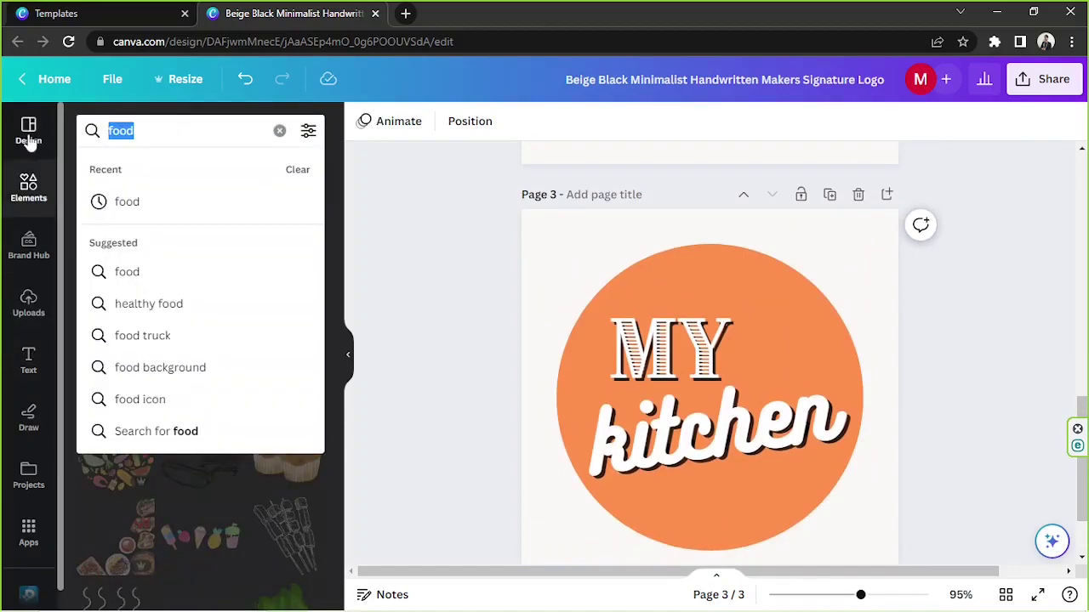
text(chef's hat)
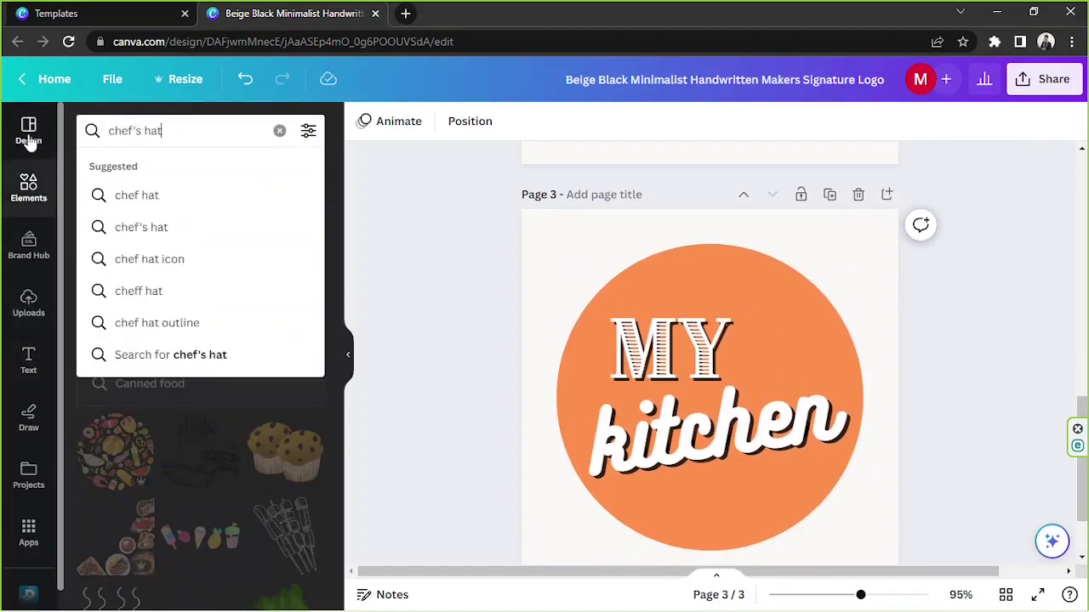
key(Return)
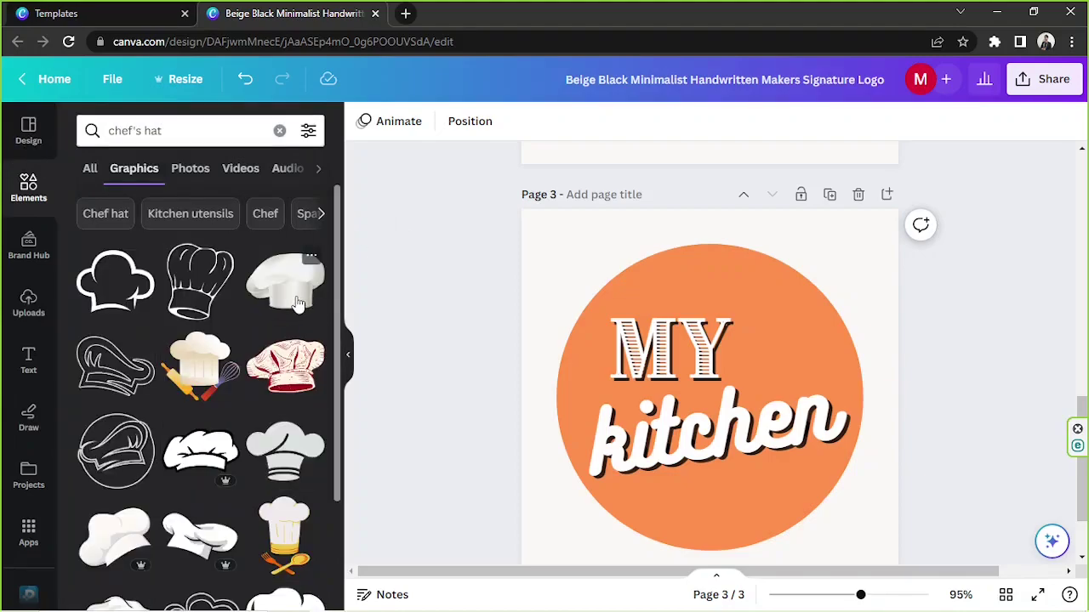
scroll(296, 304, down, 2)
drag(289, 387, 794, 311)
Make the chef's hat white, shrink it and place it beside 'MY'
click(365, 124)
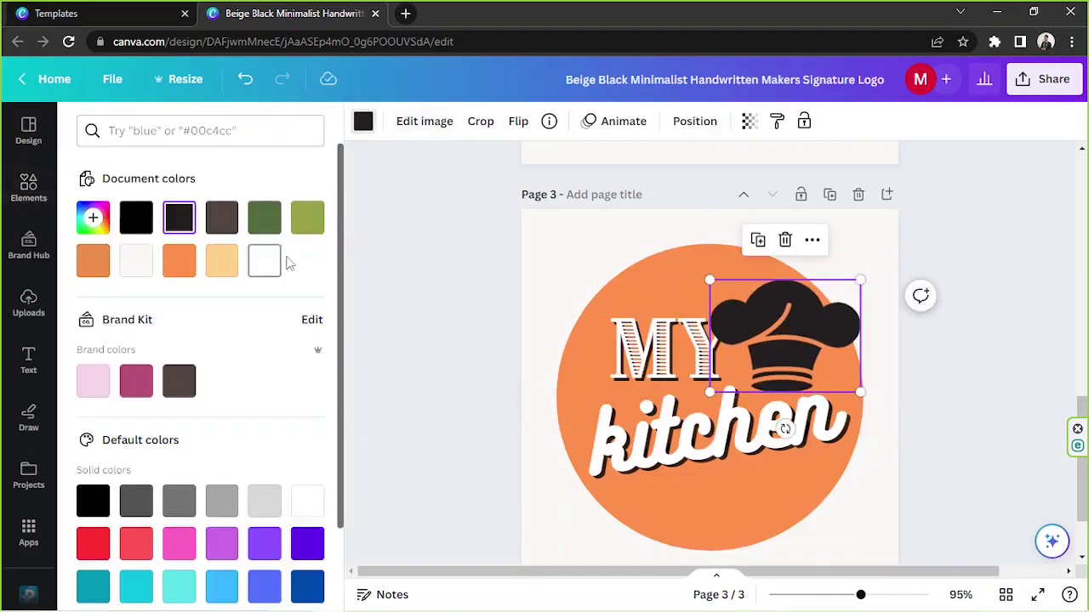
scroll(318, 414, down, 2)
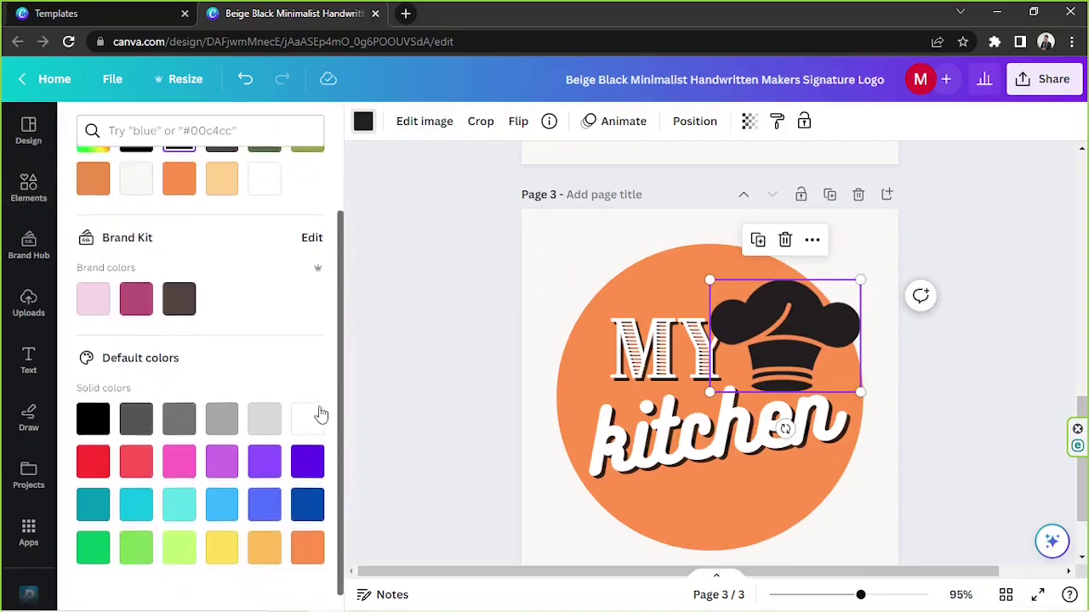
click(307, 401)
drag(710, 279, 771, 325)
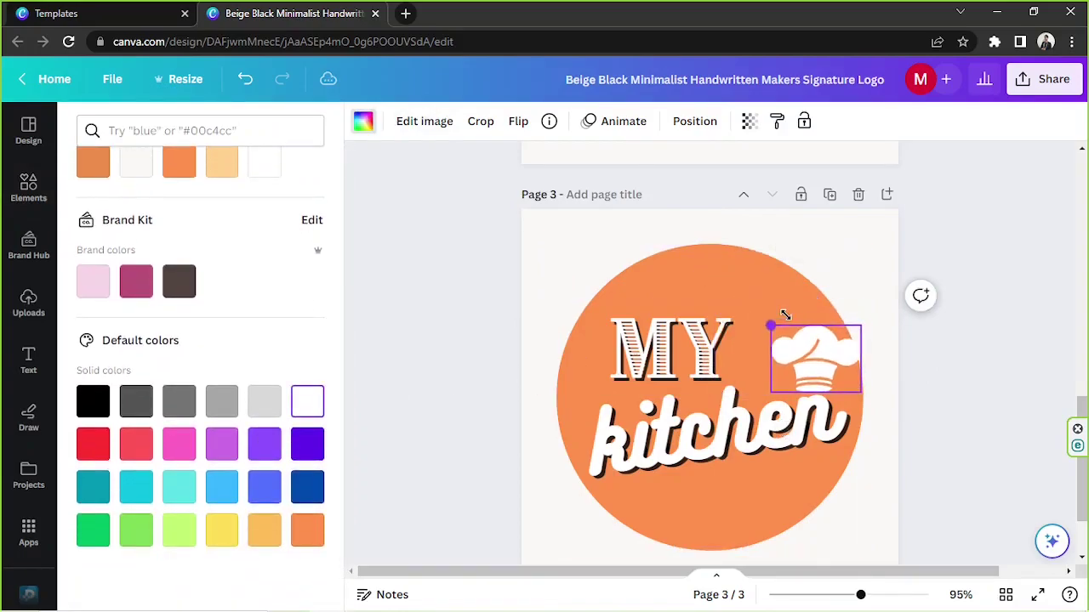
drag(861, 326, 783, 358)
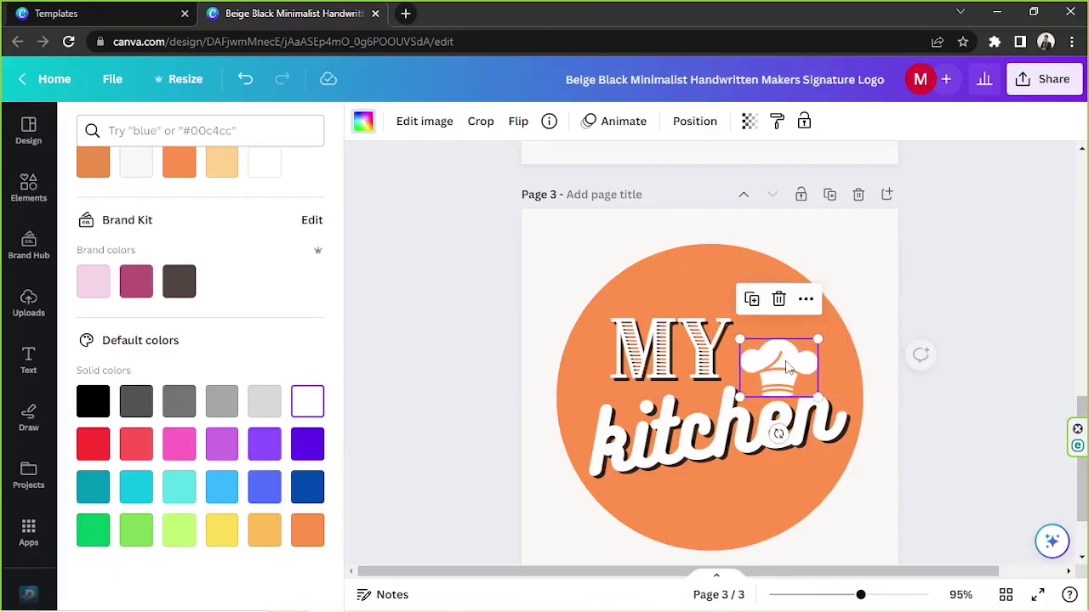
click(995, 296)
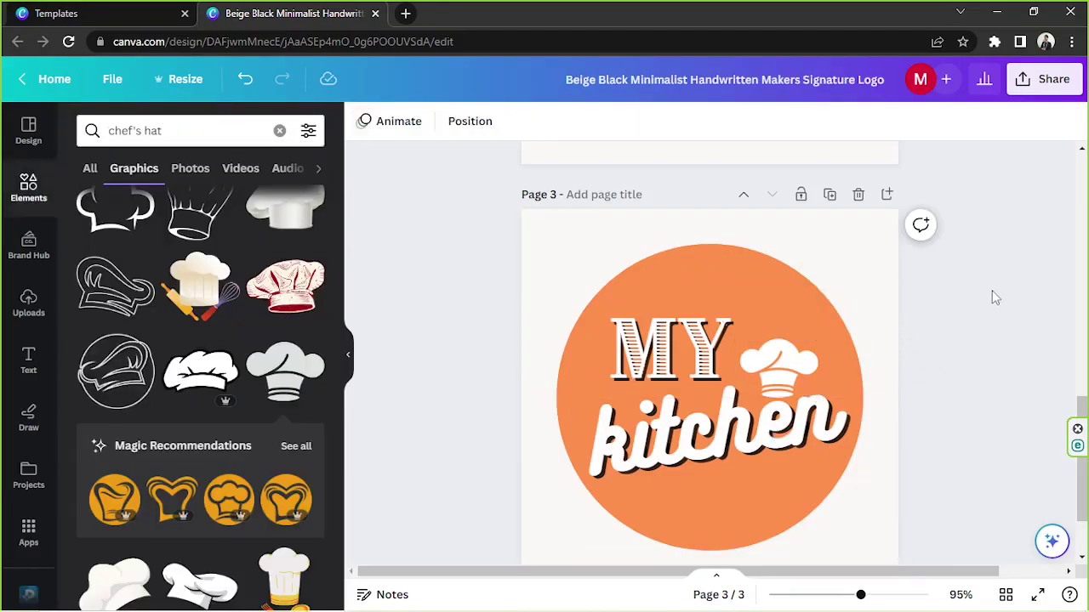
scroll(962, 270, down, 1)
scroll(962, 269, up, 1)
Change the circle fill from light peach #ffd18f to a stronger orange, #FFA625
click(750, 271)
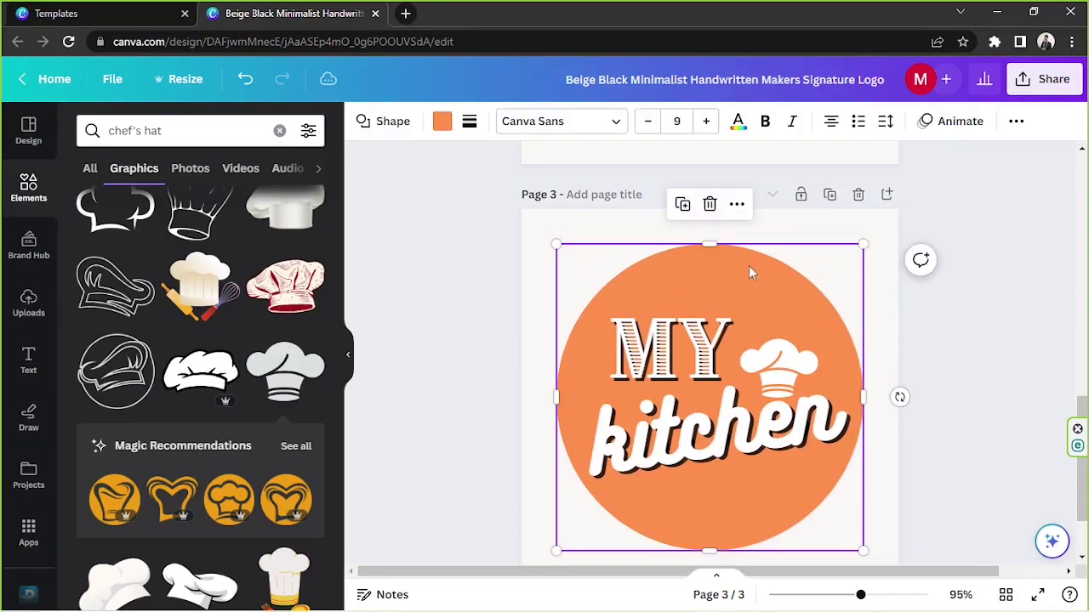
click(456, 121)
click(221, 260)
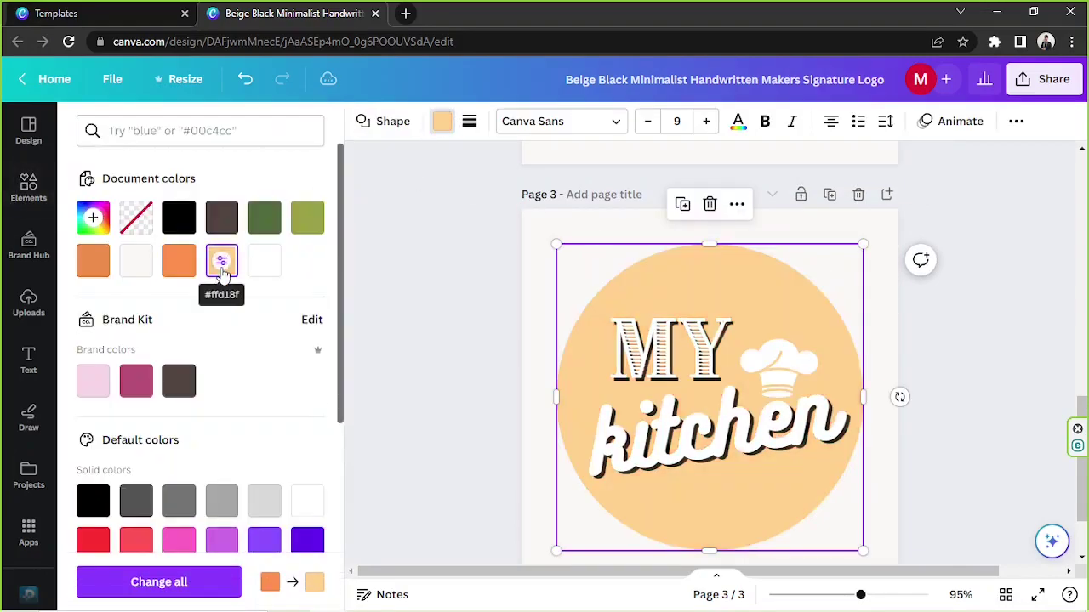
click(93, 218)
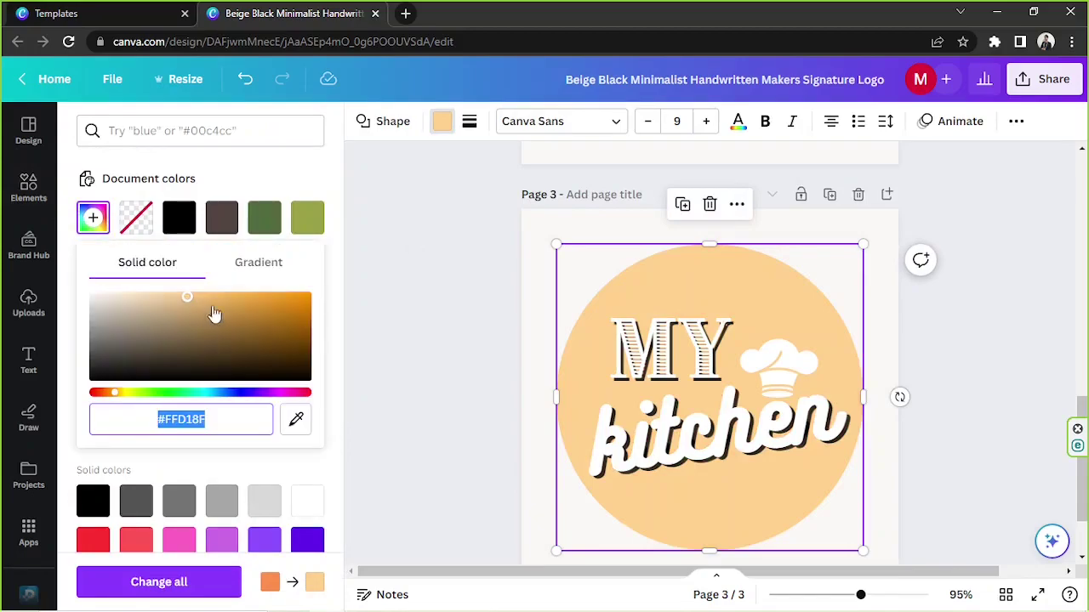
drag(213, 315, 278, 270)
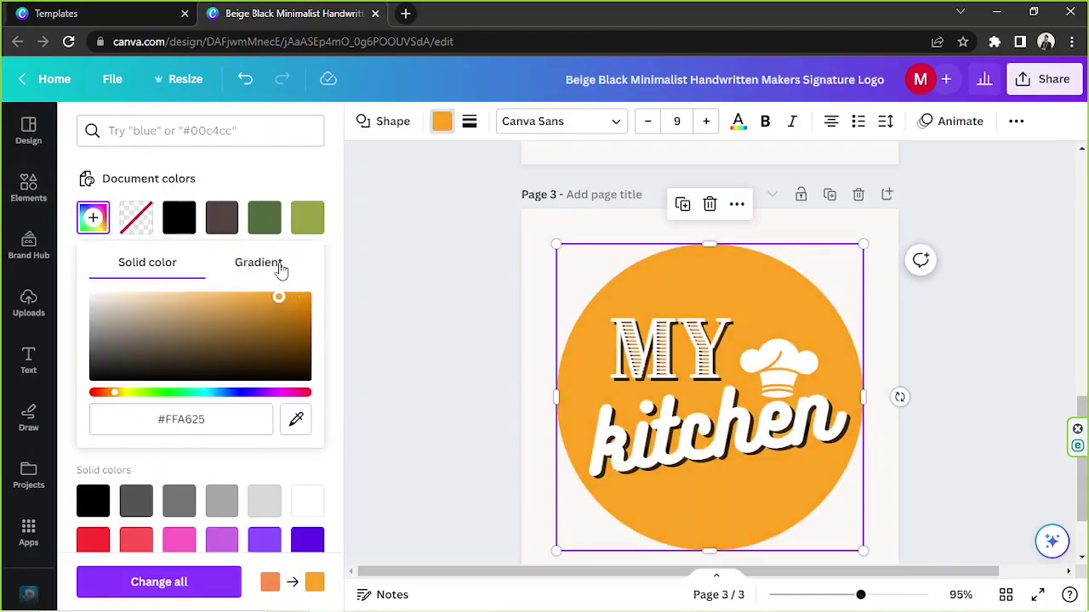
click(938, 207)
Drag-select the logo elements on page 3, then clear the selection
scroll(938, 204, down, 1)
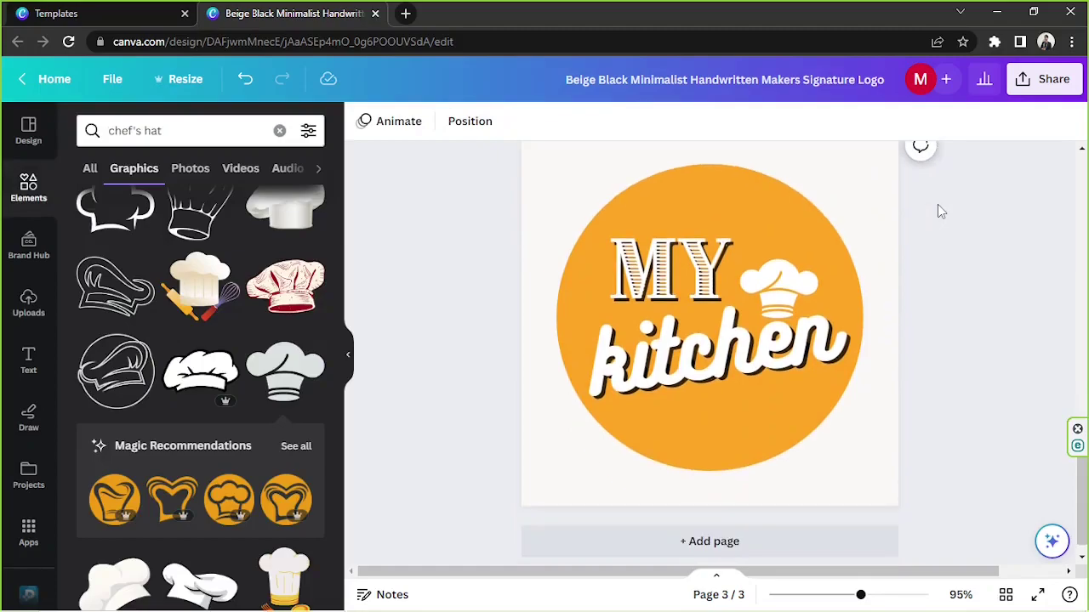
scroll(937, 204, up, 3)
scroll(937, 204, up, 3)
scroll(938, 204, down, 5)
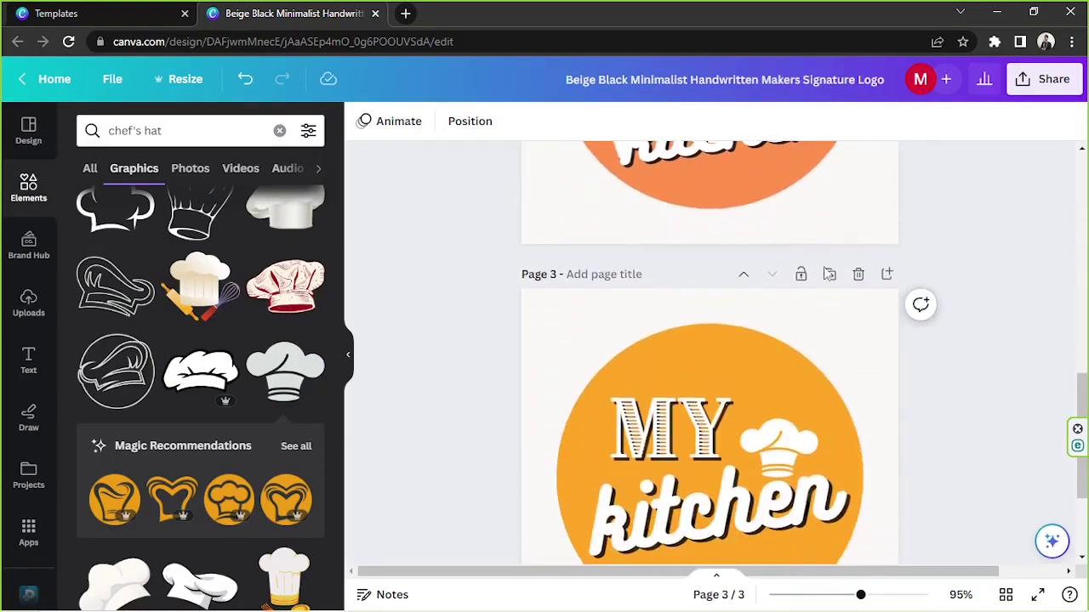
scroll(727, 364, down, 1)
drag(501, 321, 952, 400)
click(952, 401)
scroll(952, 401, down, 1)
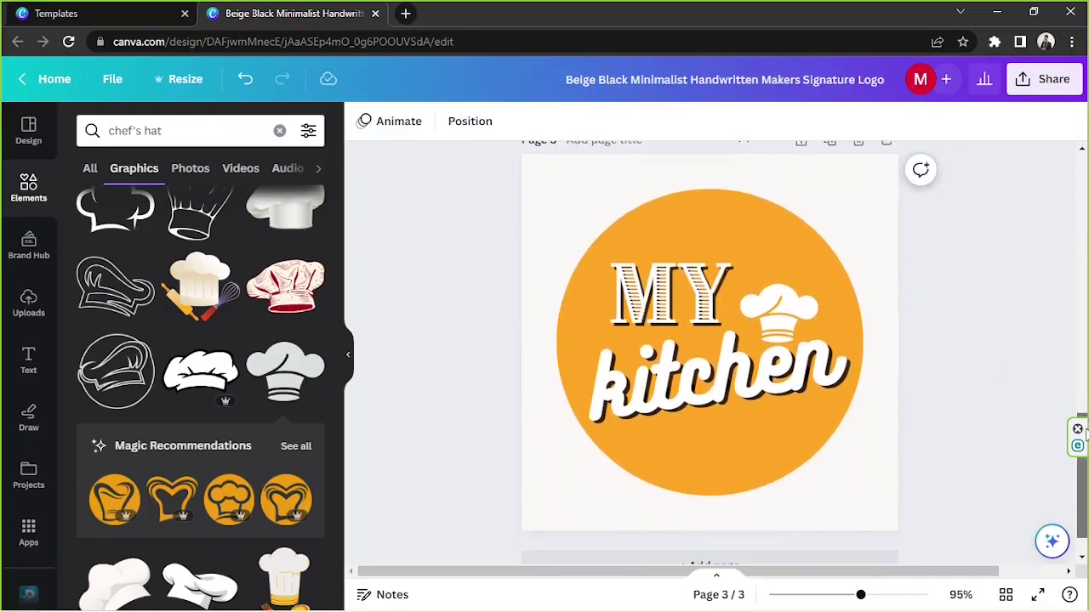
scroll(952, 400, up, 4)
scroll(1085, 316, up, 1)
scroll(1073, 374, down, 5)
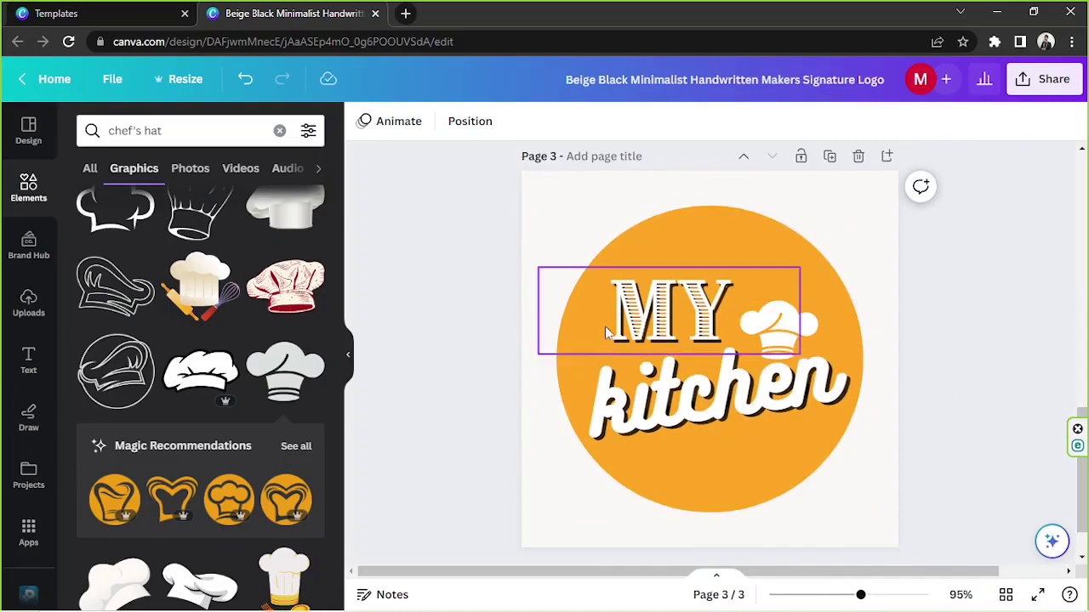
Search graphics for 'splash' and add the three-drop splash to page 3
click(279, 130)
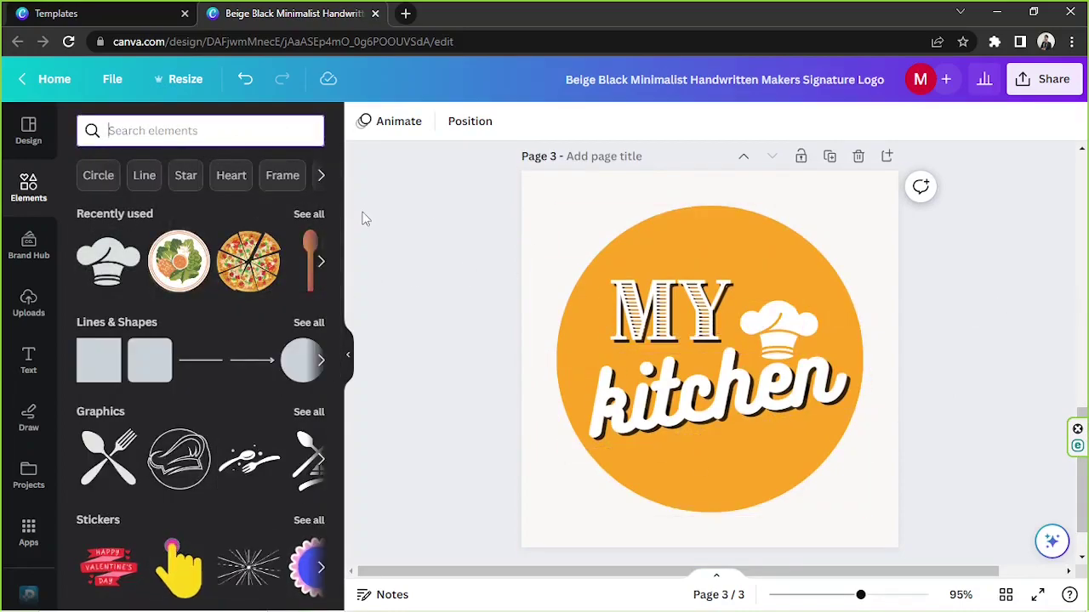
text(splash)
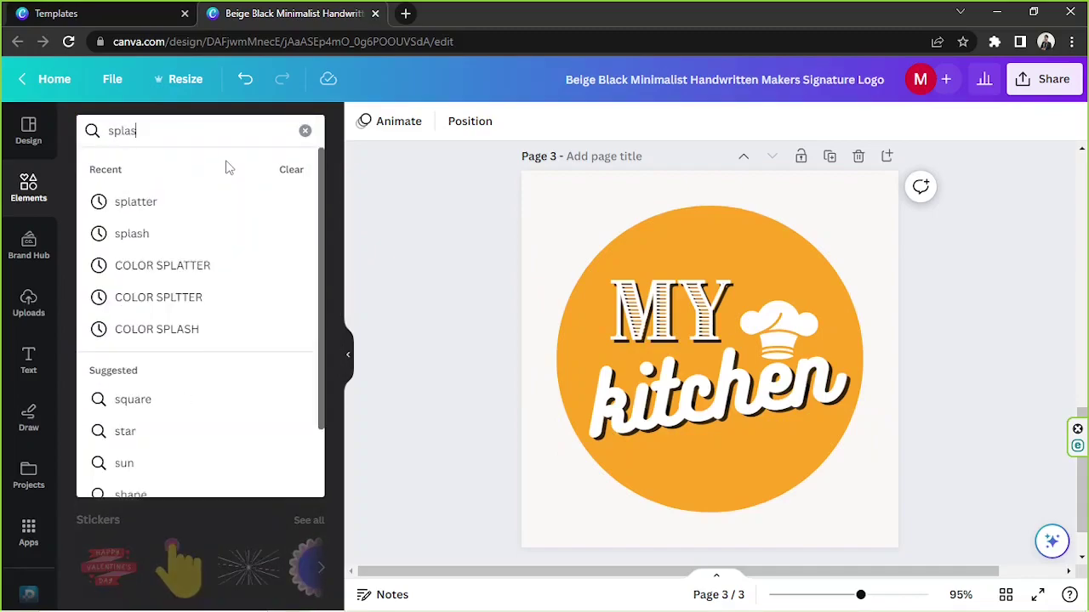
key(Return)
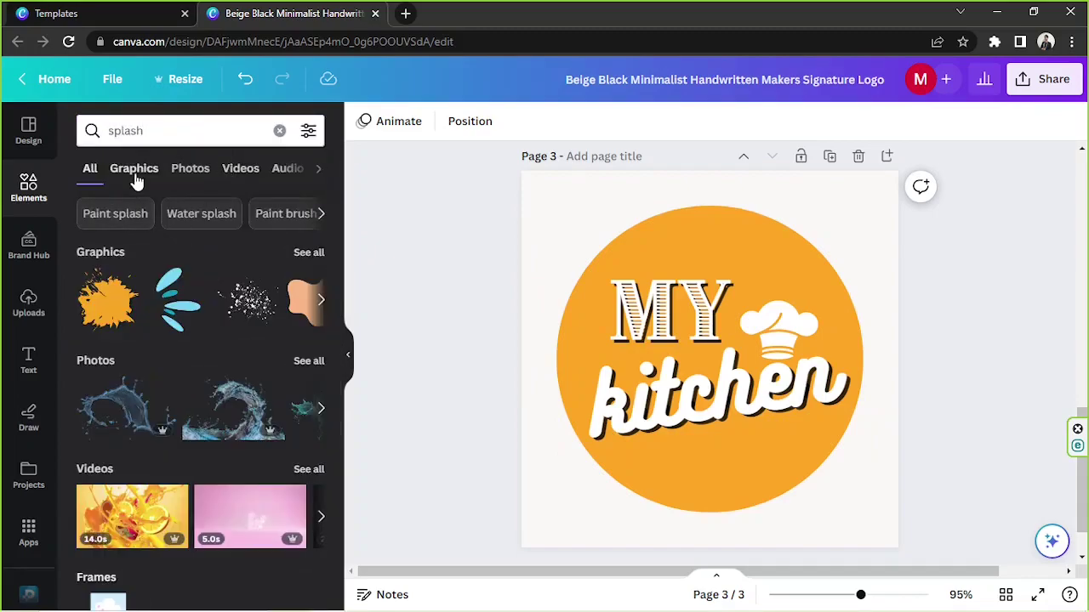
click(133, 169)
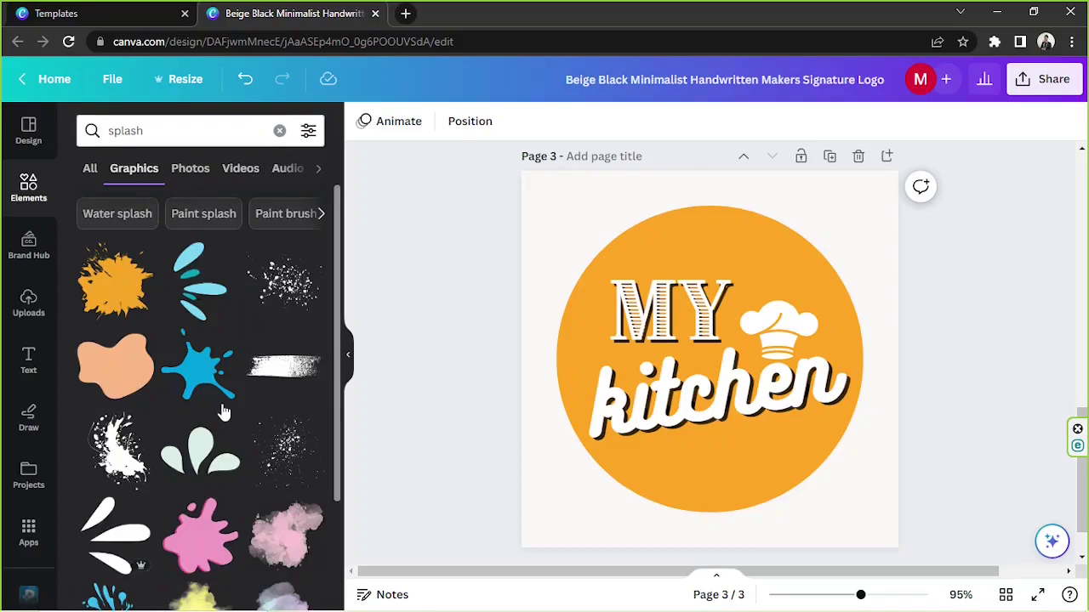
scroll(202, 383, down, 1)
click(202, 384)
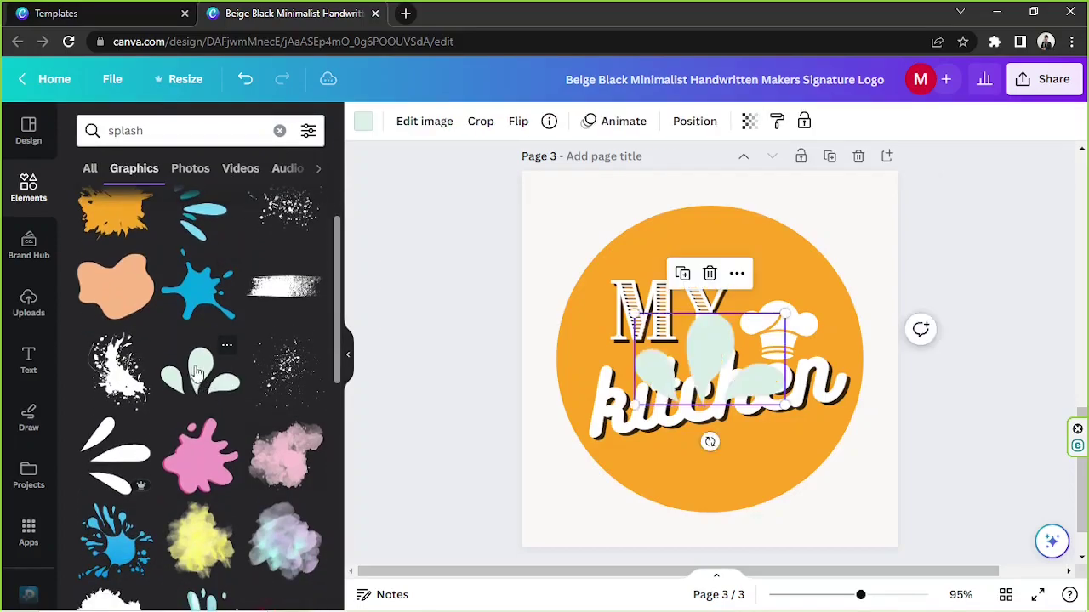
Rotate the splash drops downward, shrink to 162×98 under 'kitchen' and colour them white
drag(706, 442, 682, 237)
drag(698, 366, 719, 493)
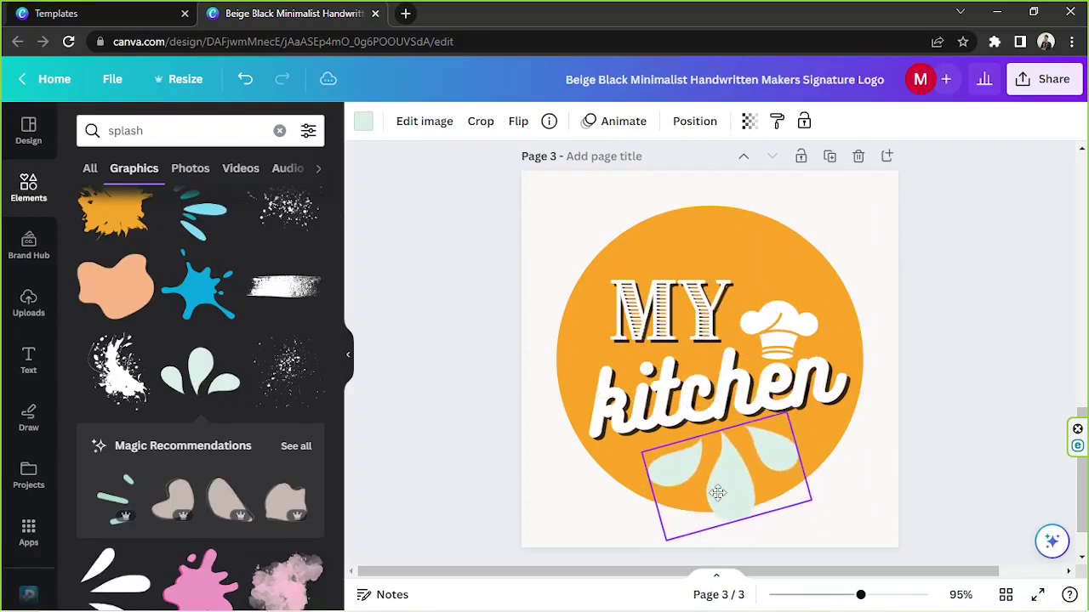
drag(809, 508, 738, 481)
drag(737, 482, 742, 470)
click(364, 121)
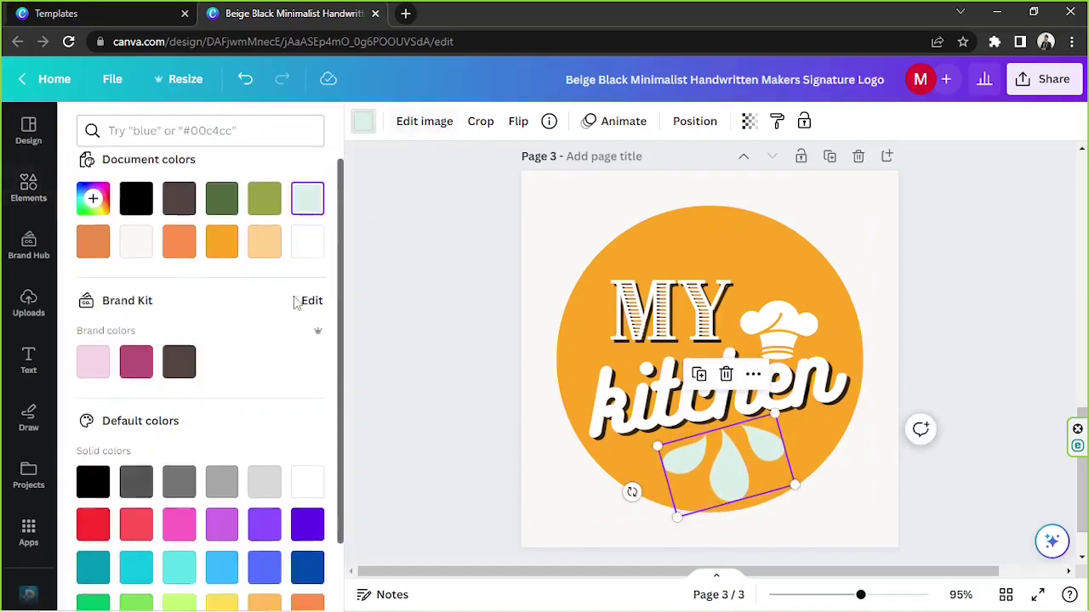
scroll(304, 364, down, 2)
click(307, 401)
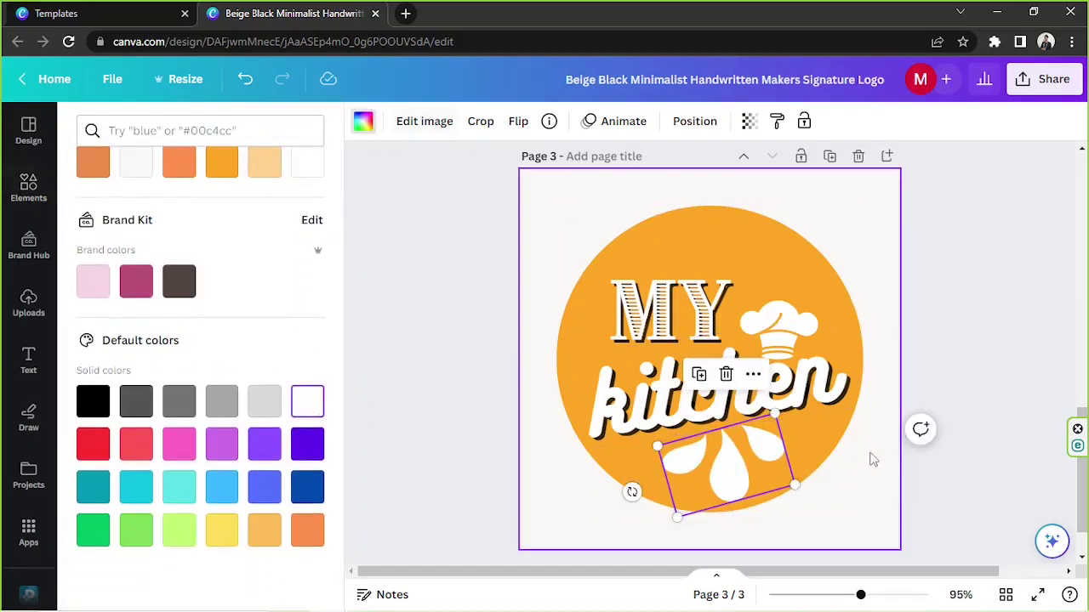
Duplicate the white splash and place an upright 130×79 copy above 'MY'
key(Escape)
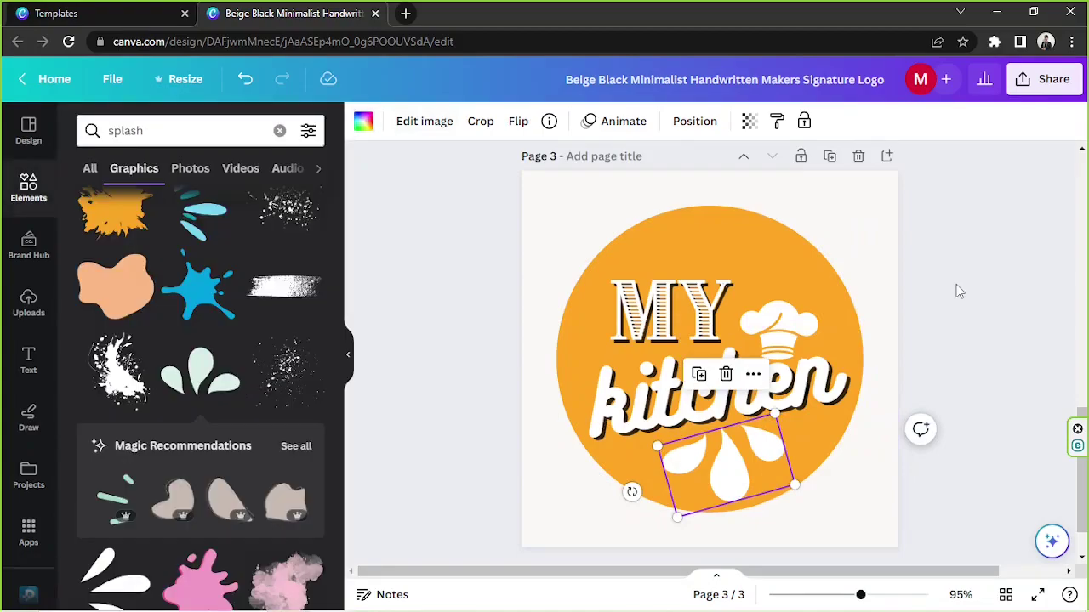
drag(706, 490, 681, 293)
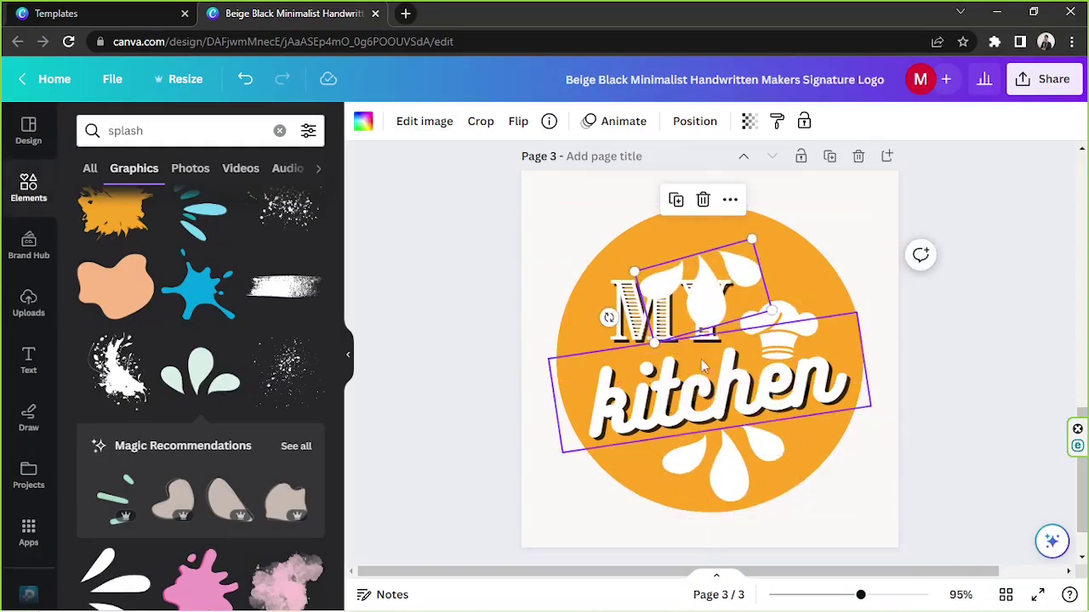
drag(609, 317, 818, 270)
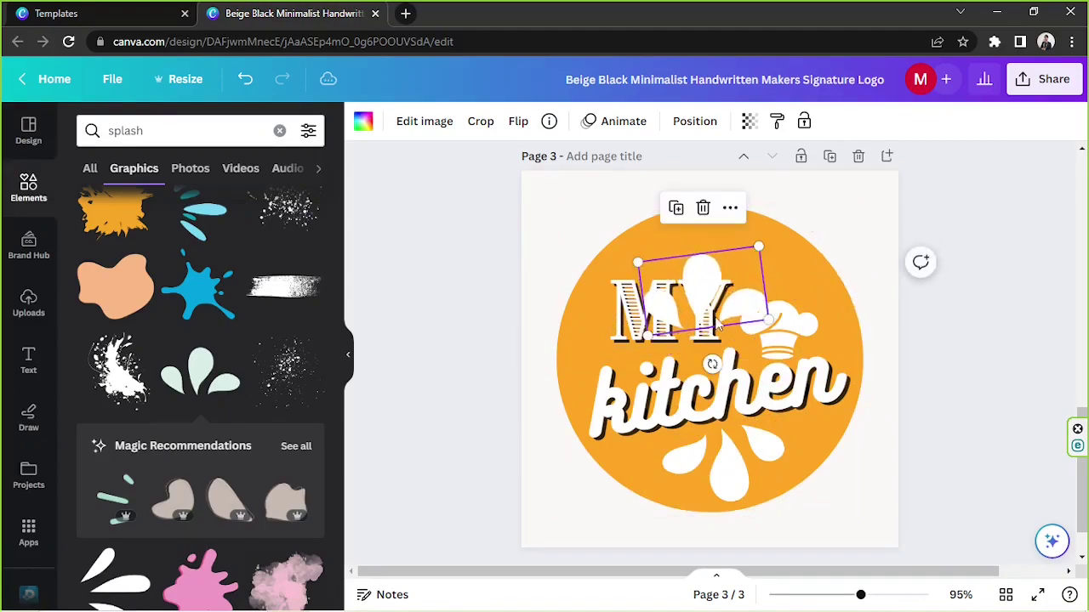
drag(706, 293, 708, 228)
drag(775, 268, 753, 255)
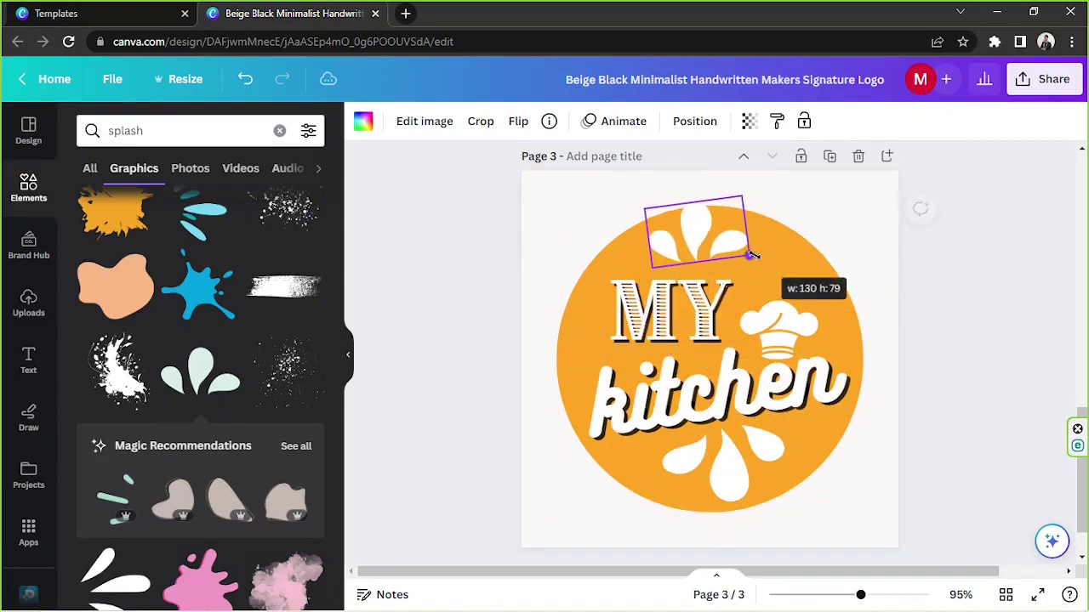
drag(717, 309, 703, 311)
drag(707, 273, 722, 273)
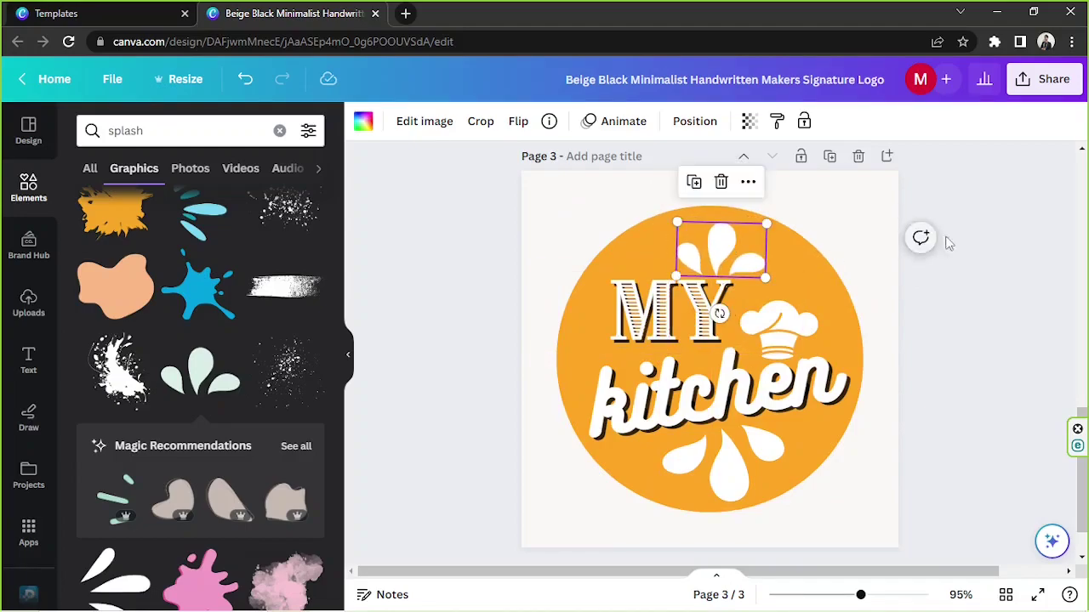
click(1023, 253)
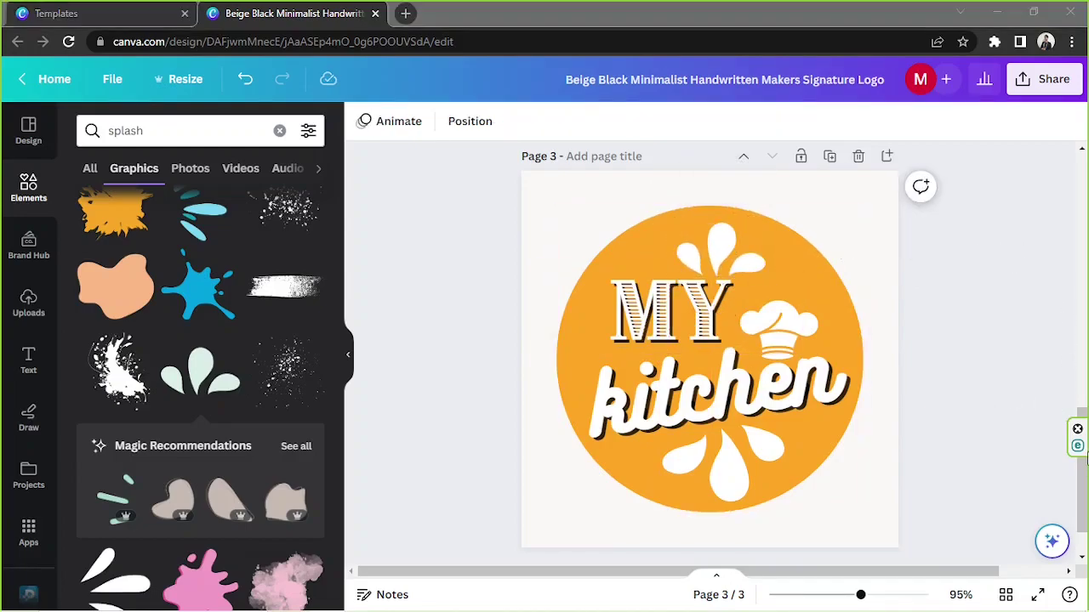
drag(1085, 459, 1084, 497)
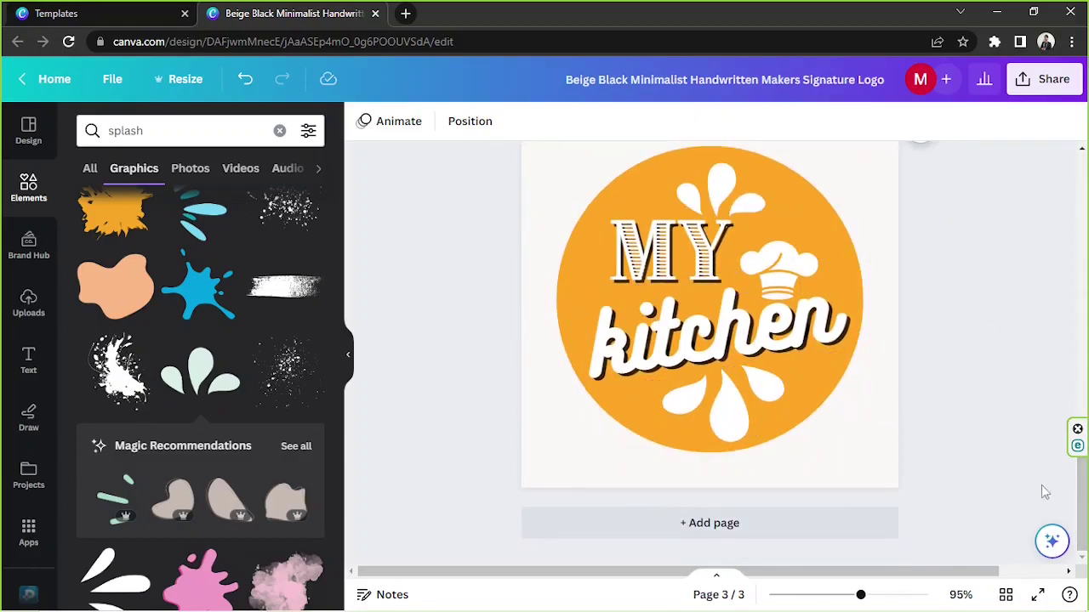
Open Share > Download, keep PNG as the file type and select all 3 pages
scroll(1073, 448, up, 1)
click(1040, 89)
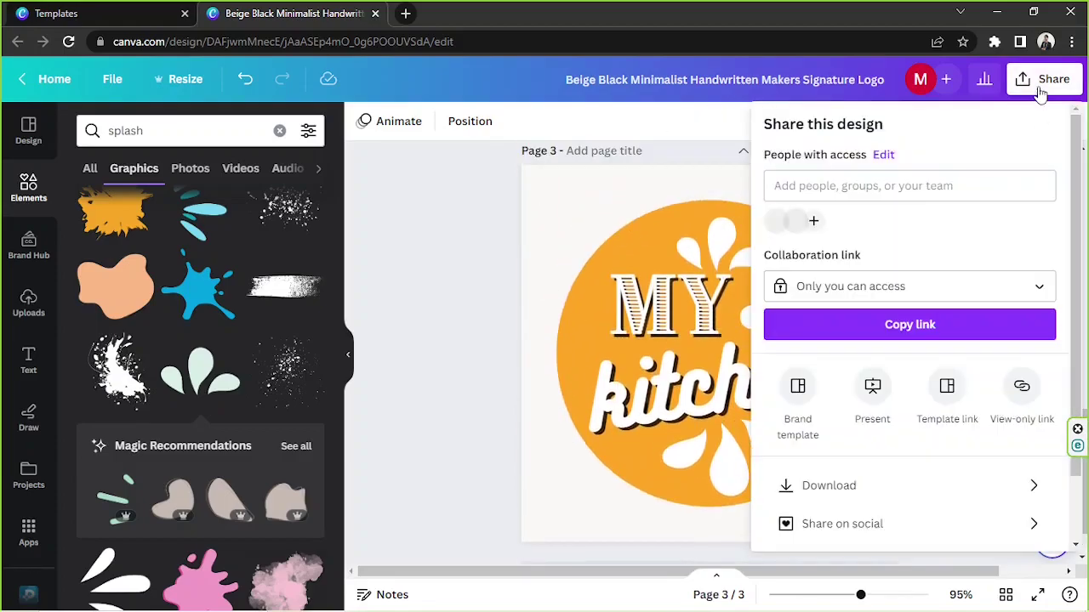
click(863, 485)
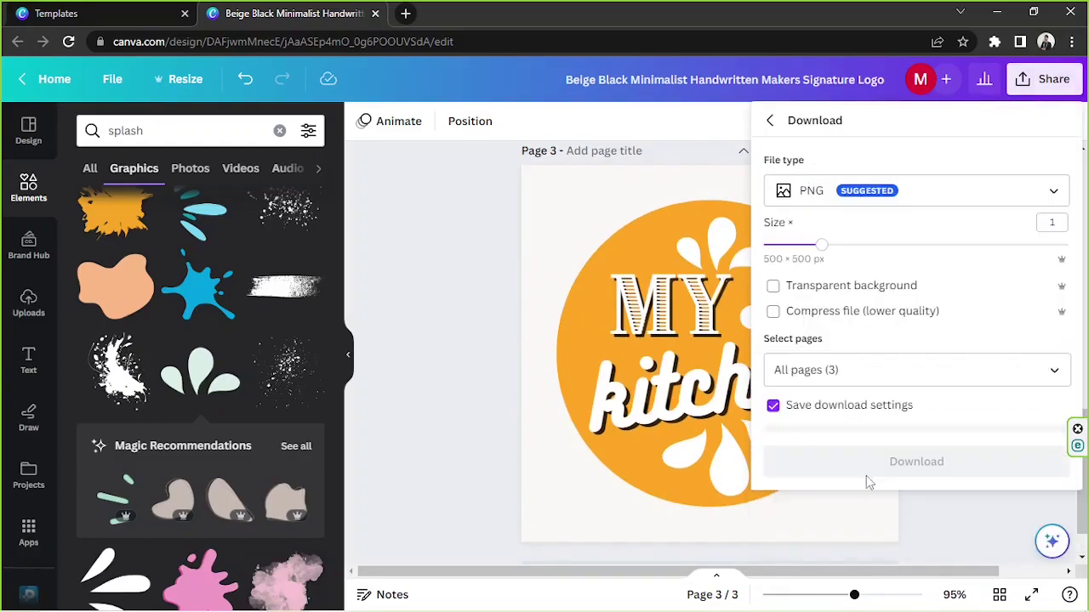
click(947, 199)
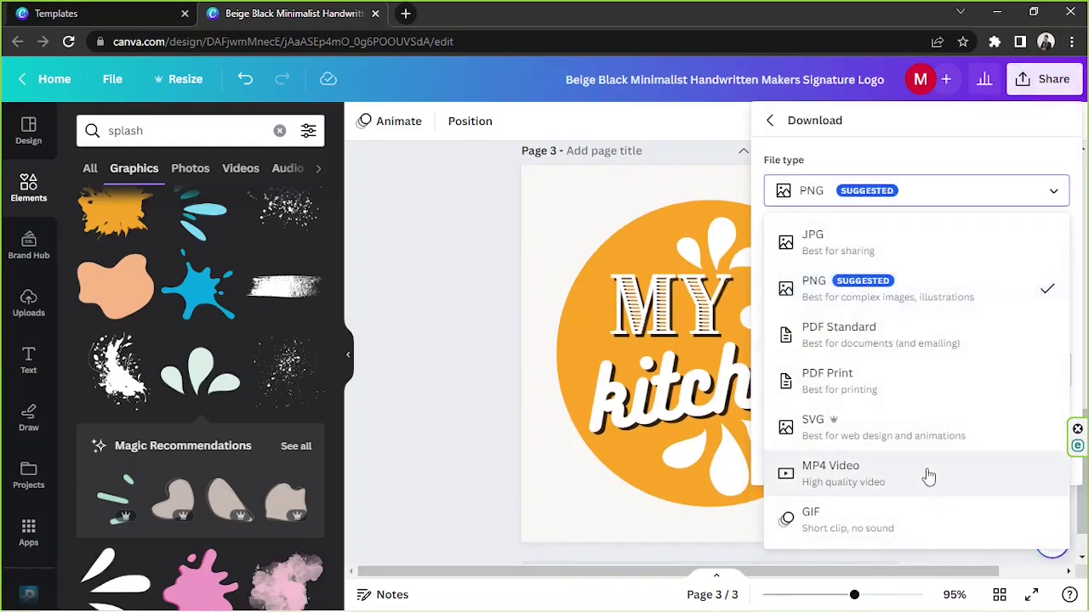
click(909, 203)
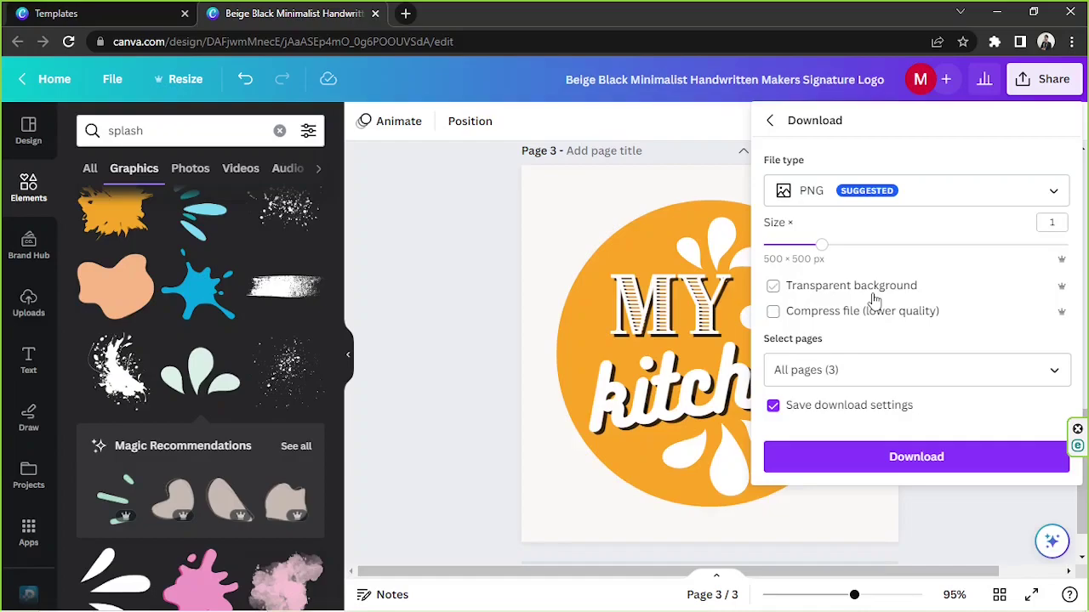
click(827, 370)
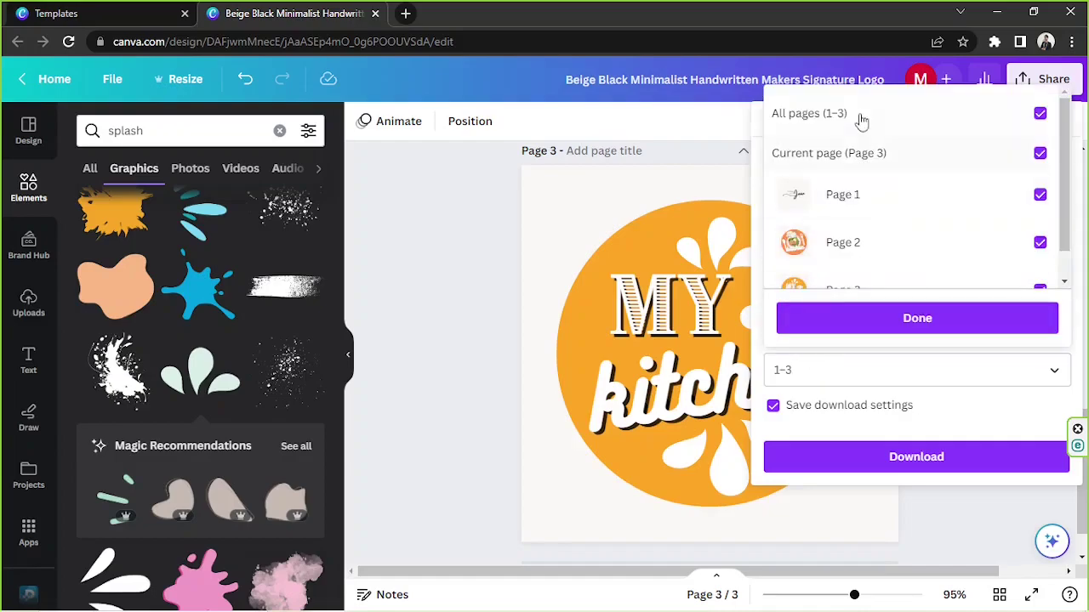
scroll(868, 195, down, 1)
scroll(919, 178, up, 1)
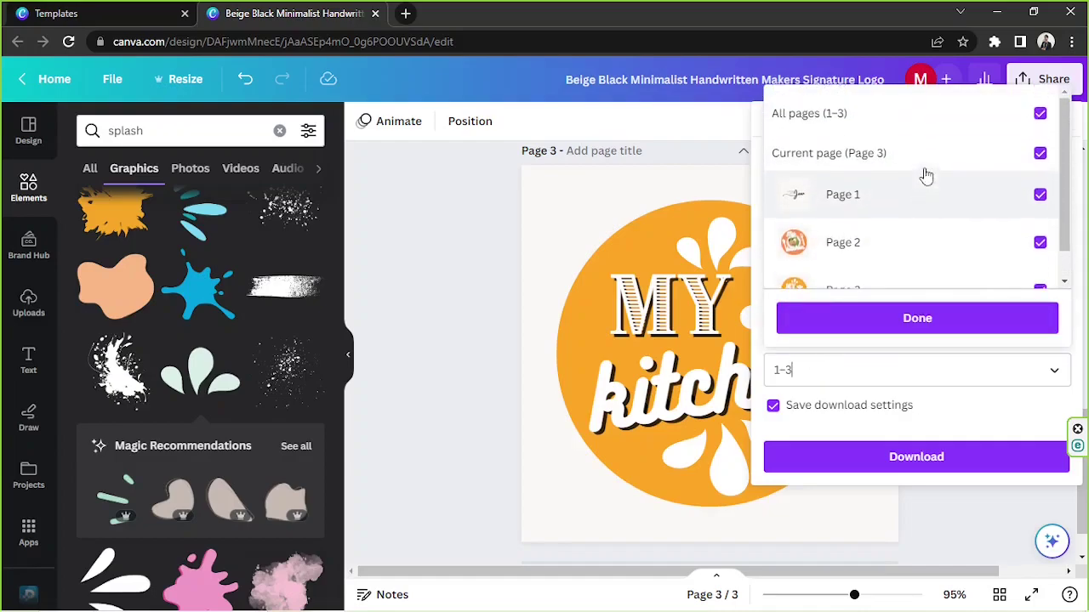
click(898, 365)
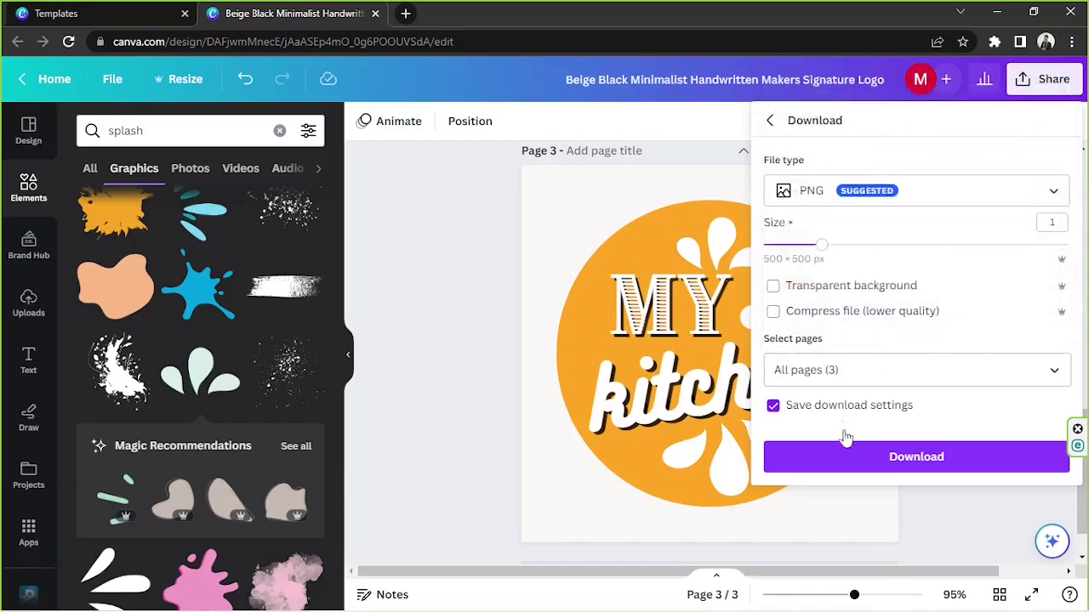